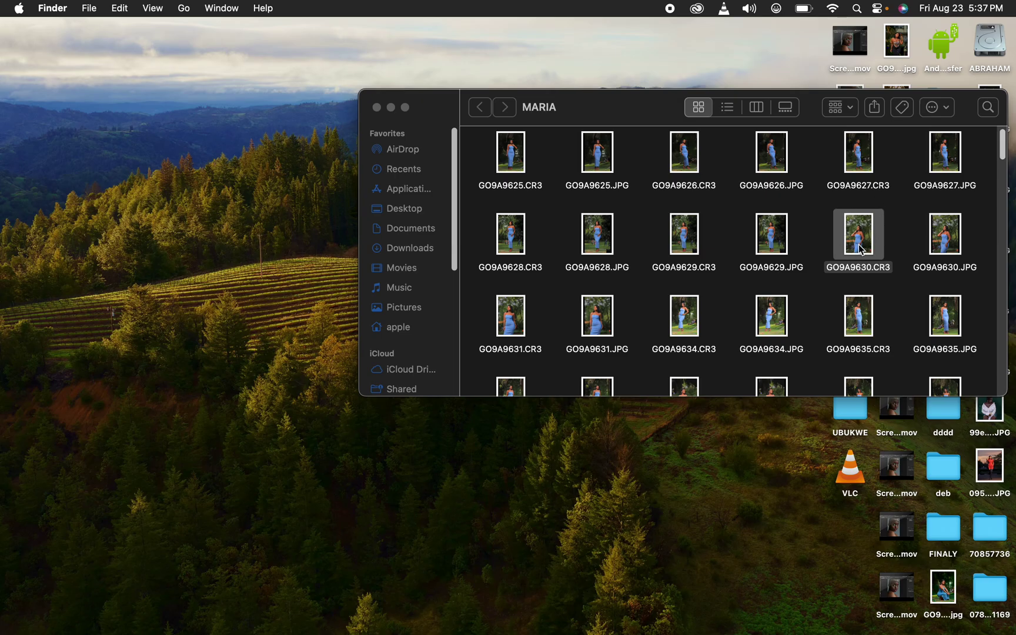
# Open the raw photo GO9A9630.CR3 in Photoshop's Camera Raw.
pyautogui.rightClick(859, 247)
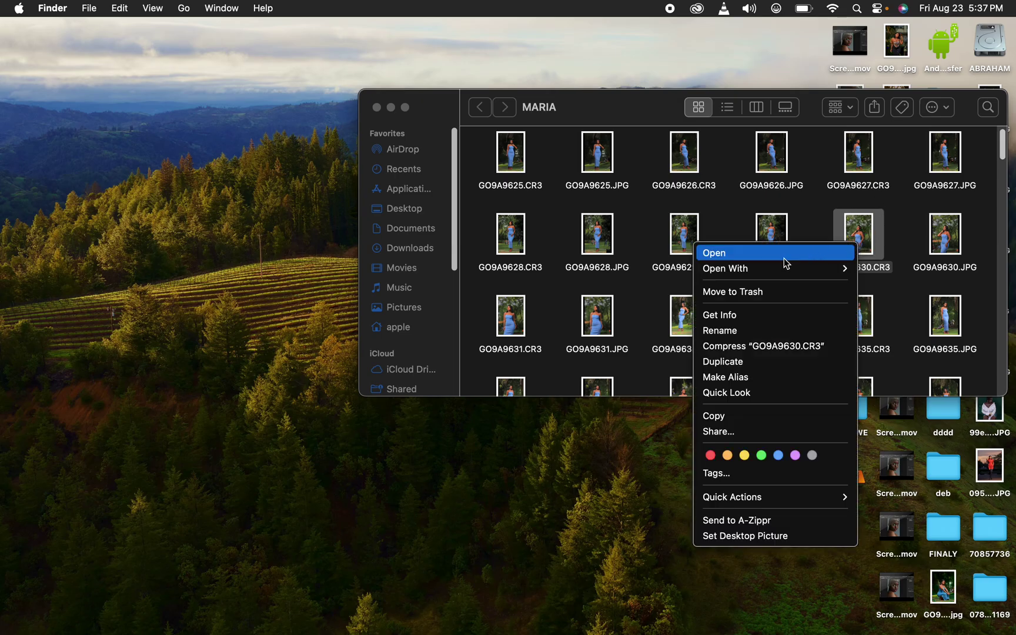
pyautogui.moveTo(788, 268)
pyautogui.click(926, 269)
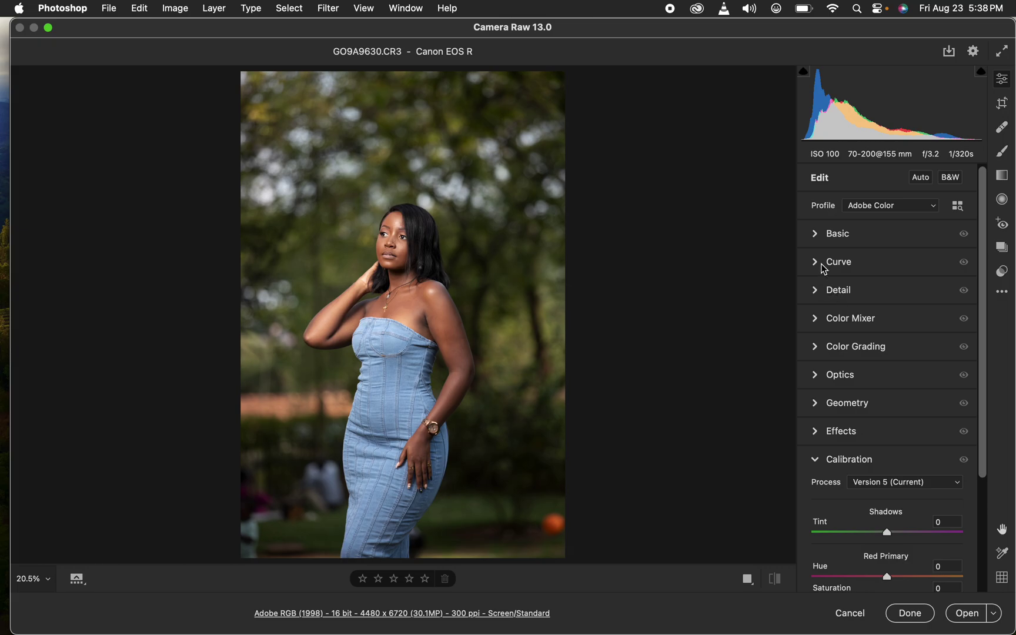
# In the Basic adjustments, set Highlights to -75, Whites to -55, Contrast to +10, Shadows to +19, Blacks to -8 and Vibrance to +3.
pyautogui.click(815, 234)
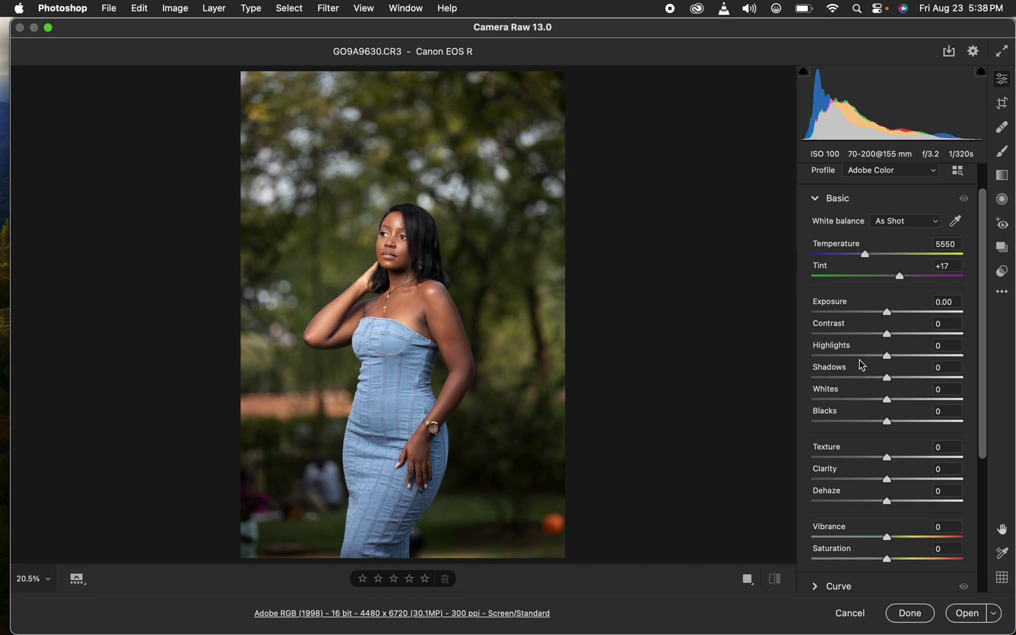
pyautogui.moveTo(887, 359); pyautogui.dragTo(831, 359)
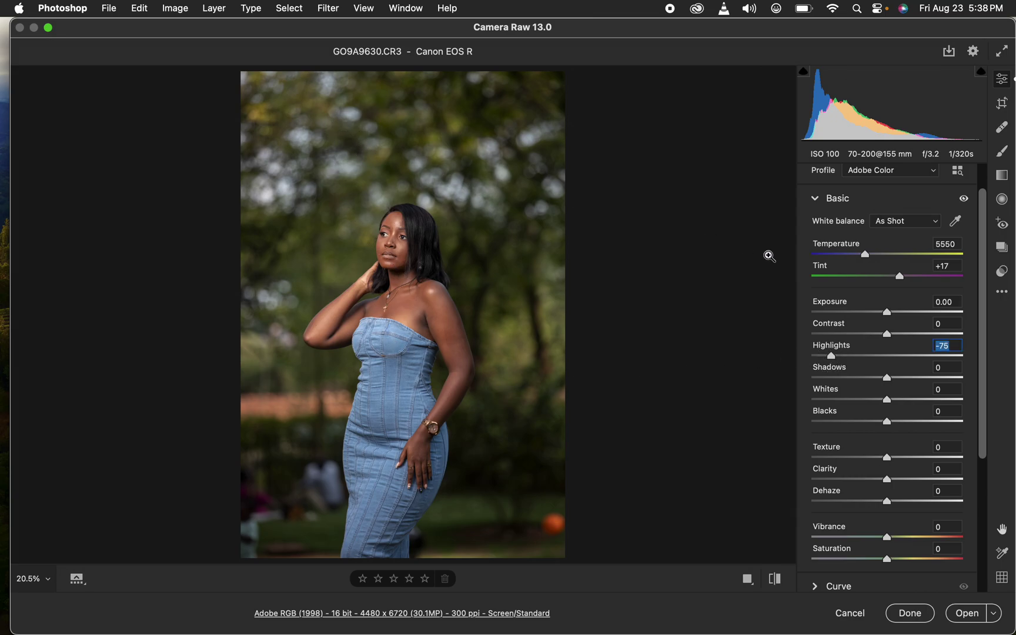
pyautogui.moveTo(886, 399); pyautogui.dragTo(845, 402)
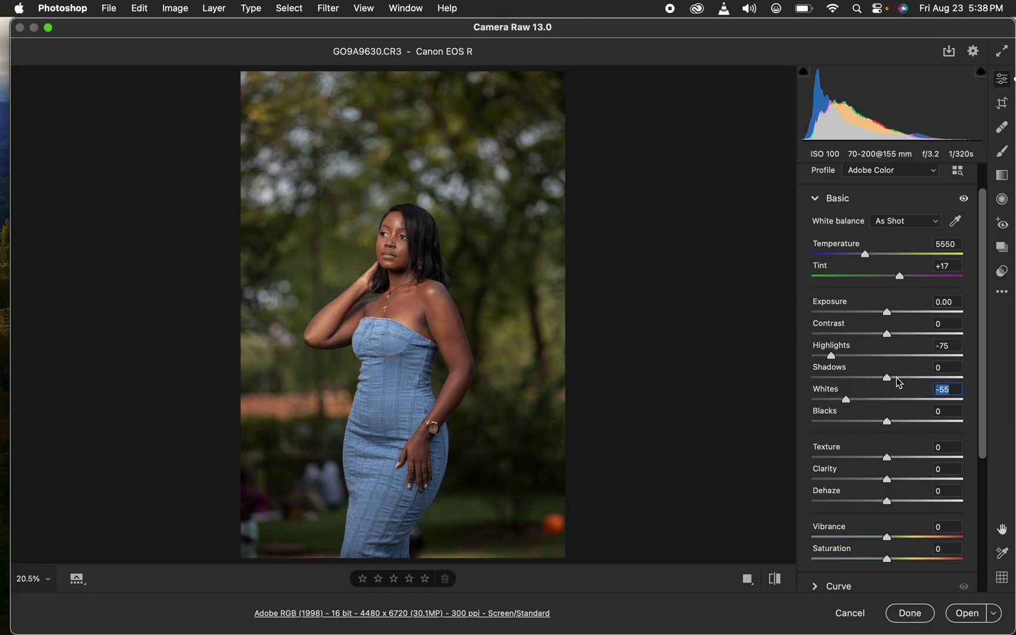
pyautogui.moveTo(886, 334); pyautogui.dragTo(897, 341)
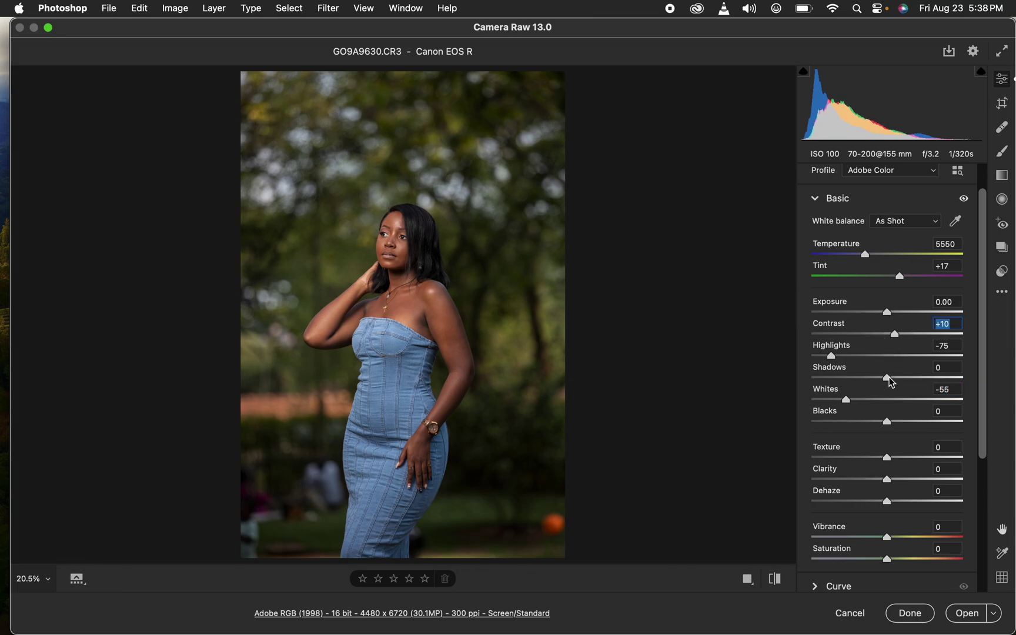
pyautogui.moveTo(889, 377); pyautogui.dragTo(904, 375)
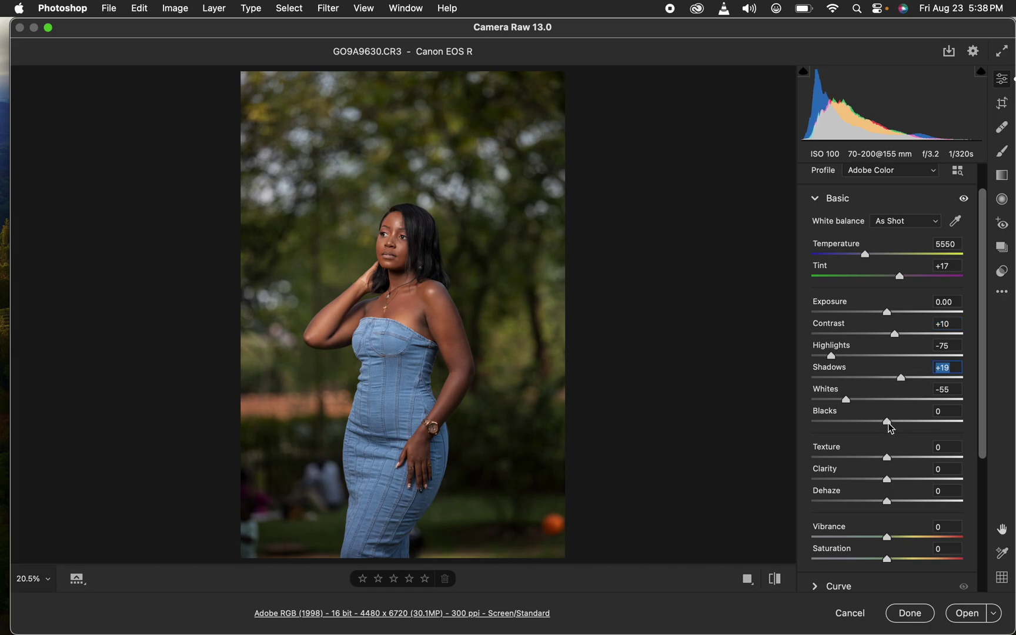
pyautogui.moveTo(888, 423); pyautogui.dragTo(879, 422)
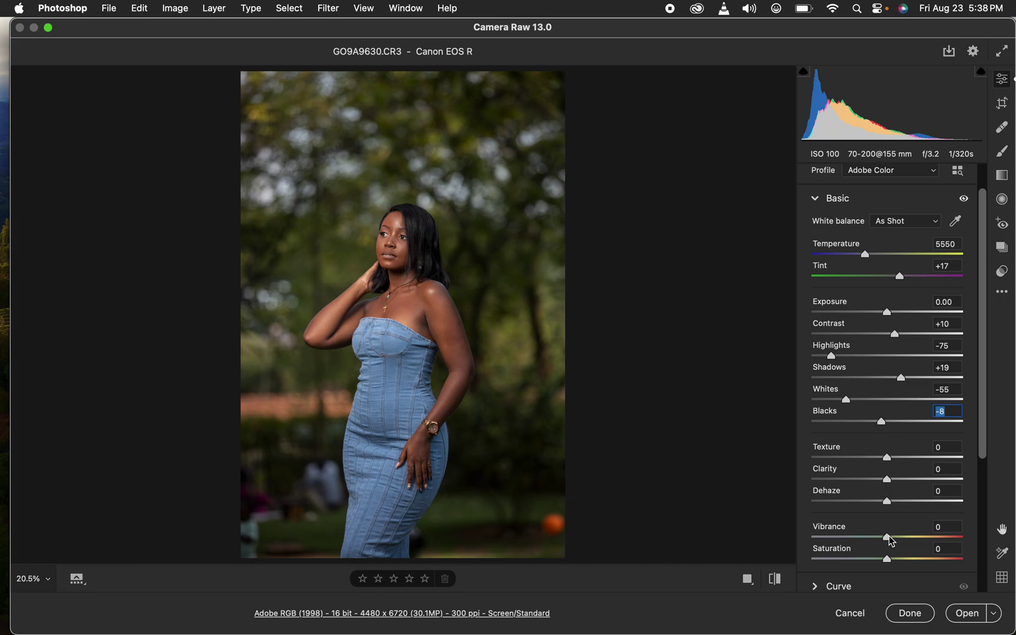
pyautogui.moveTo(887, 538); pyautogui.dragTo(888, 539)
# Slightly raise the Blue Primary saturation in the Calibration settings and compare the photo before and after.
pyautogui.moveTo(982, 413); pyautogui.dragTo(991, 567)
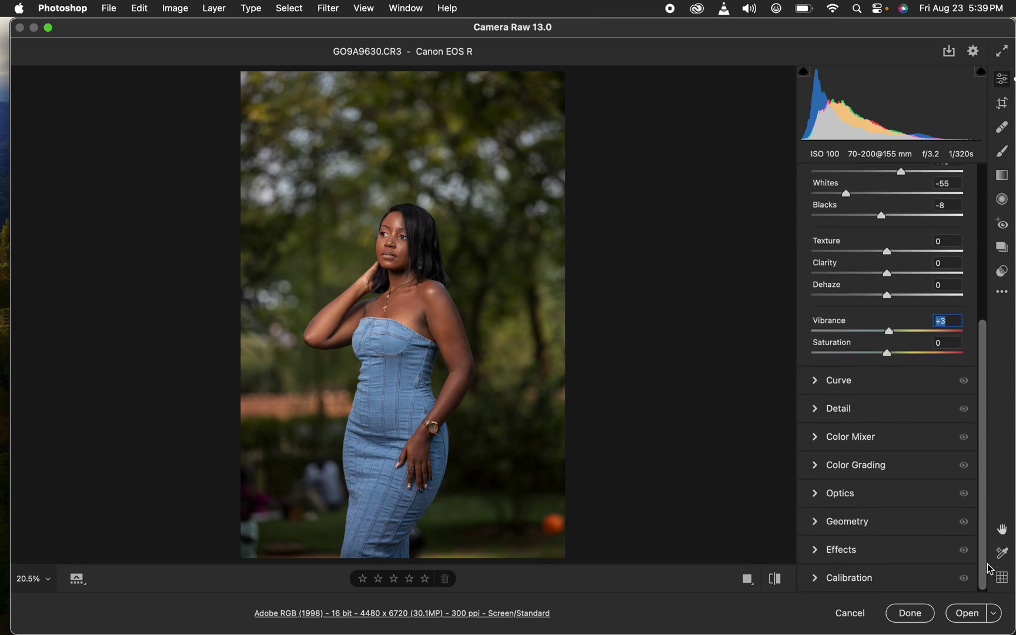
pyautogui.click(822, 578)
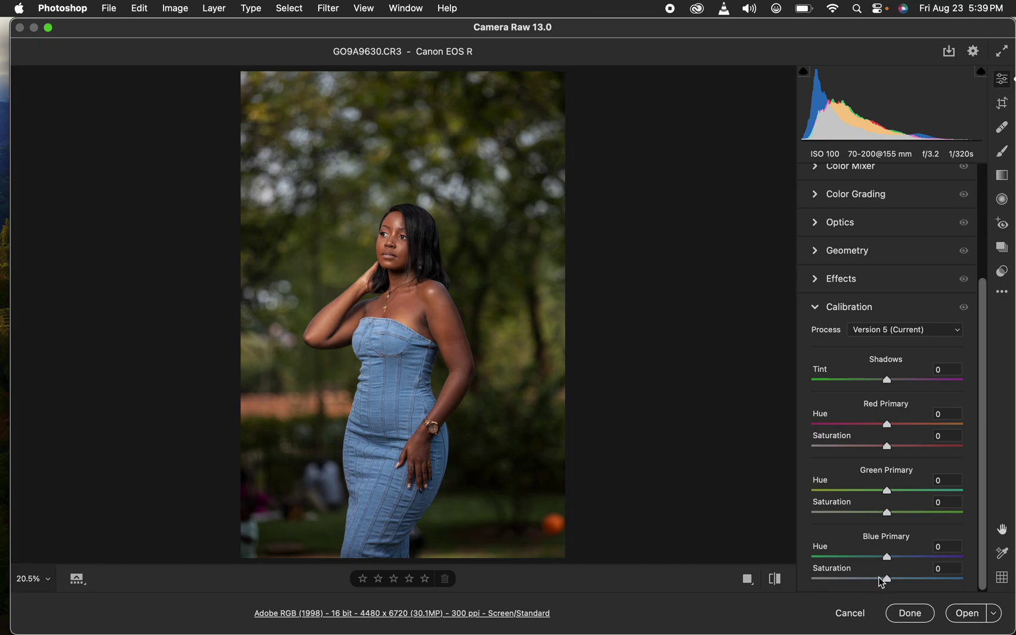
pyautogui.moveTo(889, 582); pyautogui.dragTo(894, 584)
pyautogui.click(783, 581)
pyautogui.click(782, 580)
pyautogui.click(781, 582)
pyautogui.click(781, 584)
# Open the Color Mixer's HSL hue adjustments.
pyautogui.moveTo(980, 365); pyautogui.dragTo(973, 289)
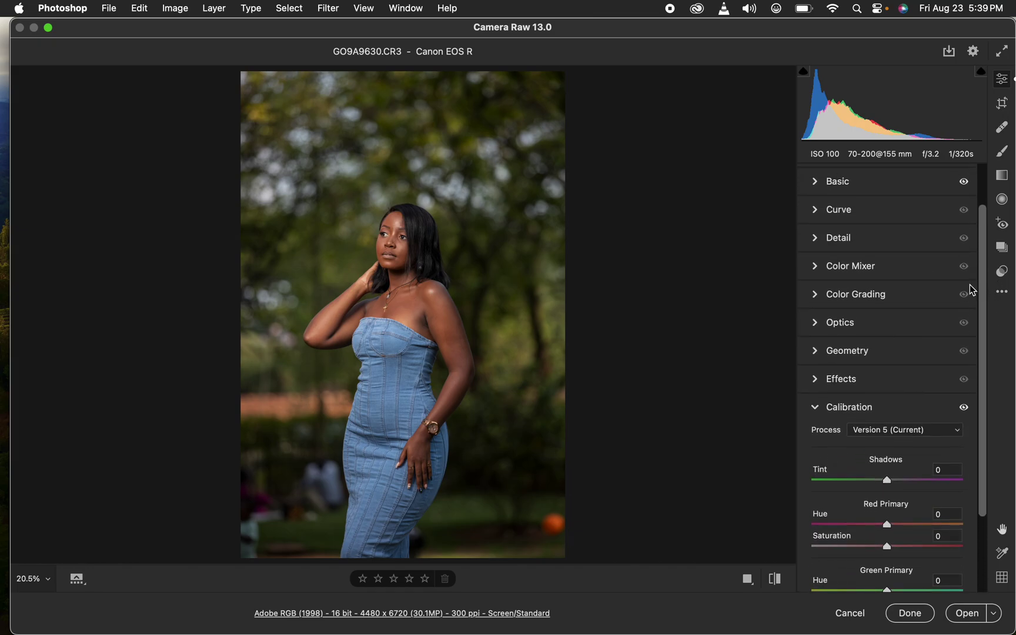
pyautogui.click(815, 270)
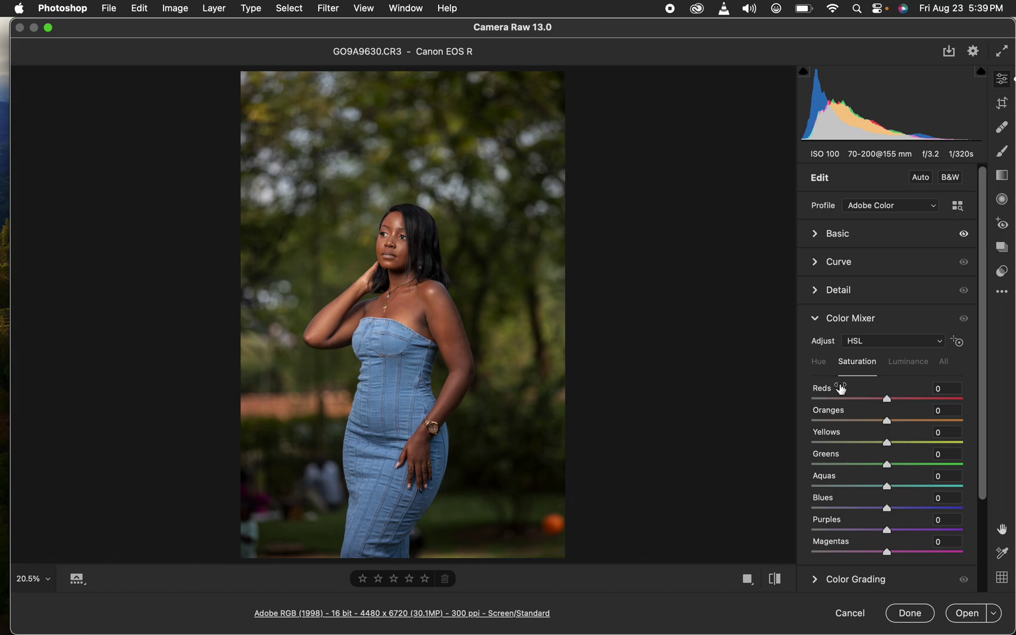
pyautogui.click(822, 370)
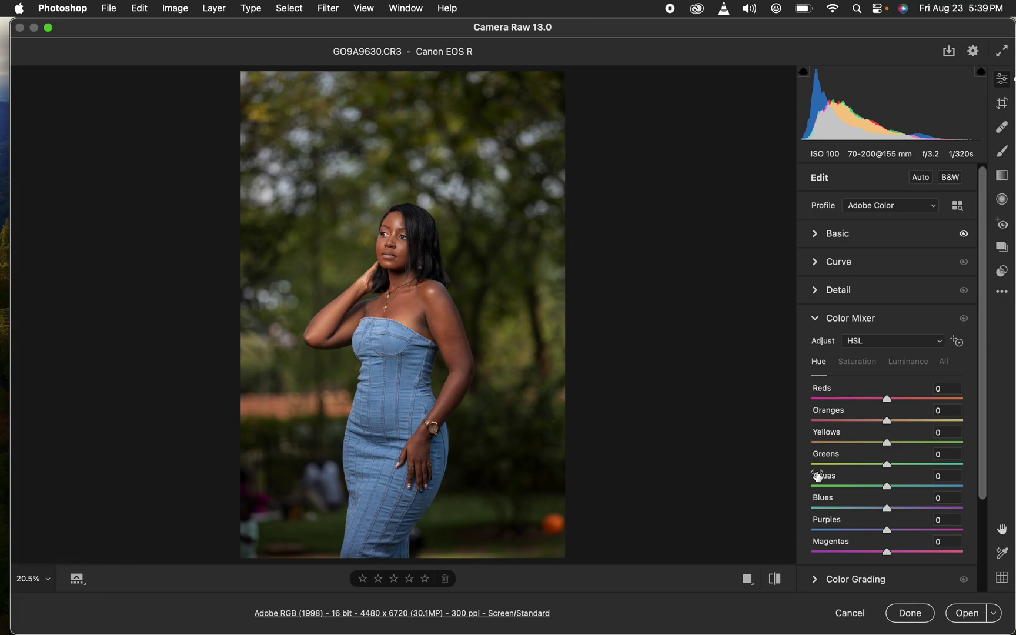
# Try the Blues hue at +85 and at -91 on the dress, and reset it to 0.
pyautogui.click(889, 513)
pyautogui.moveTo(888, 513); pyautogui.dragTo(950, 509)
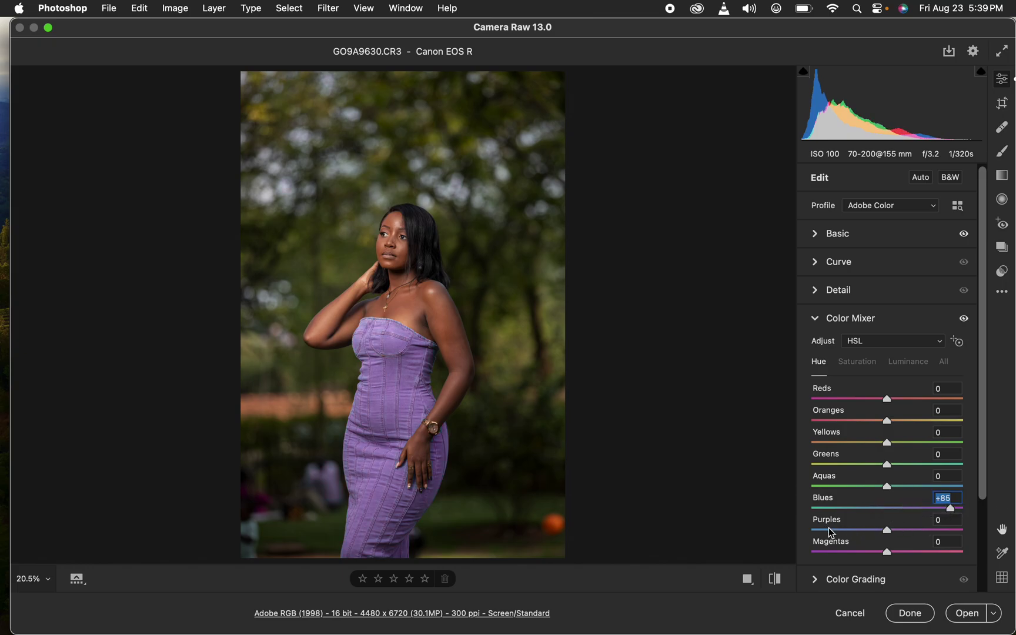
pyautogui.moveTo(947, 511); pyautogui.dragTo(821, 513)
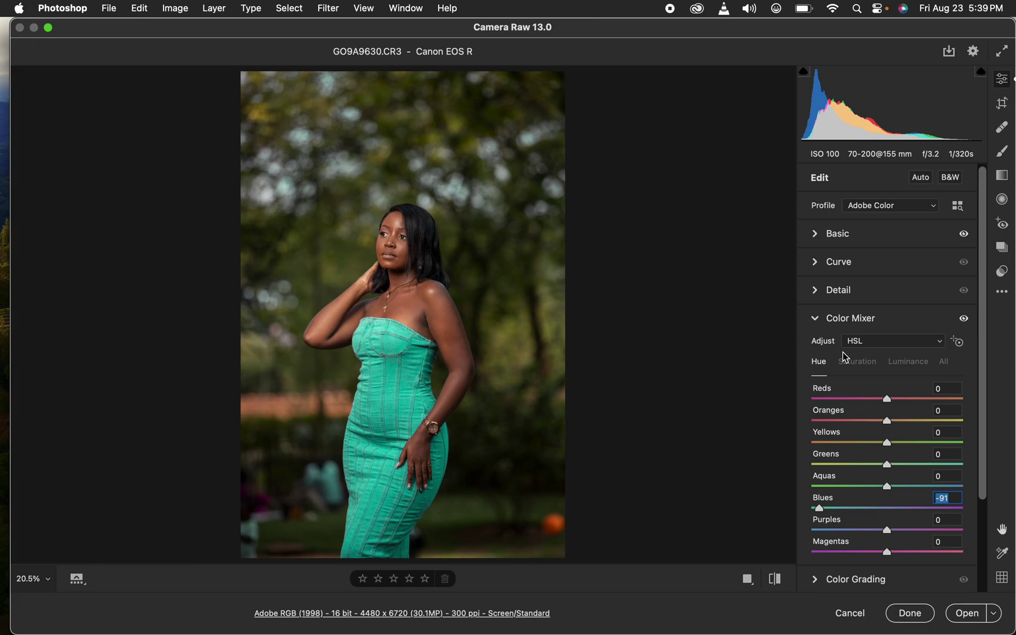
pyautogui.click(821, 511)
pyautogui.doubleClick(820, 513)
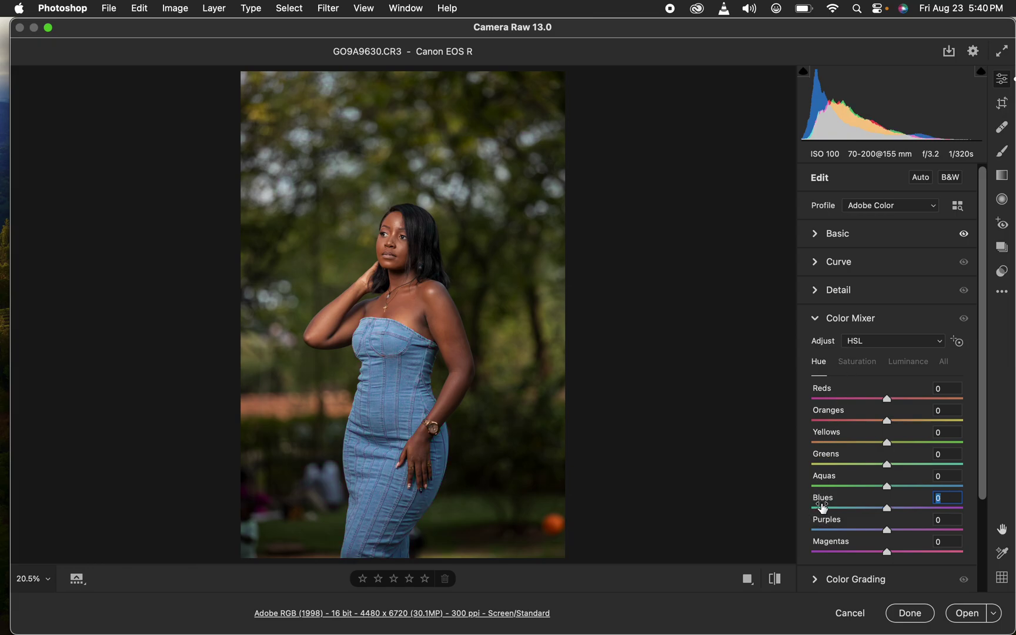
# Set the Blues saturation to +1 and nudge the Blues luminance slightly in the Color Mixer.
pyautogui.click(862, 366)
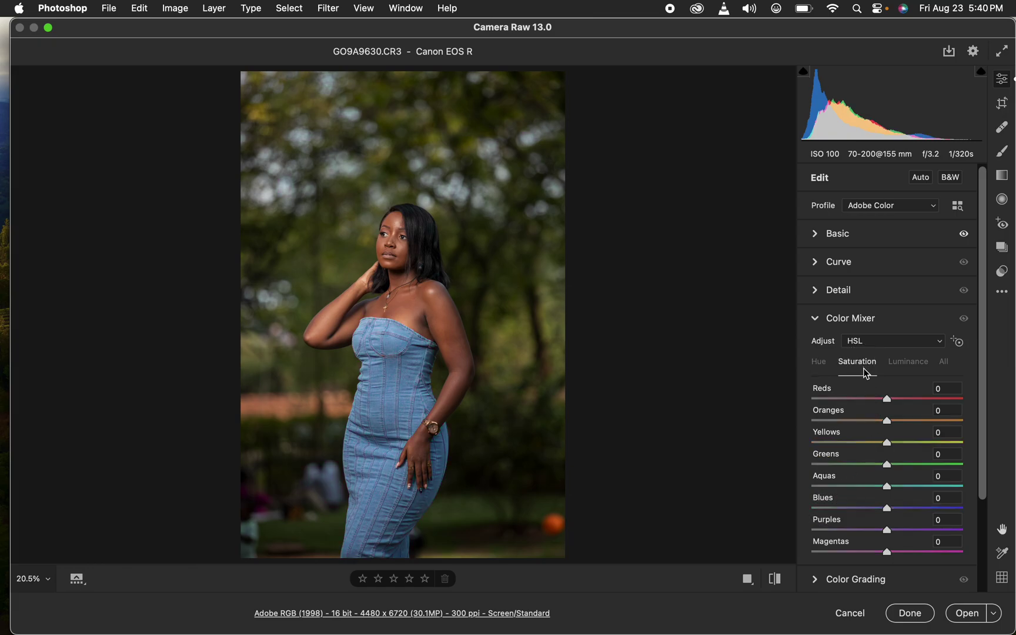
pyautogui.moveTo(894, 509)
pyautogui.mouseDown()
pyautogui.moveTo(987, 504)
pyautogui.moveTo(814, 508)
pyautogui.moveTo(892, 517)
pyautogui.mouseUp()
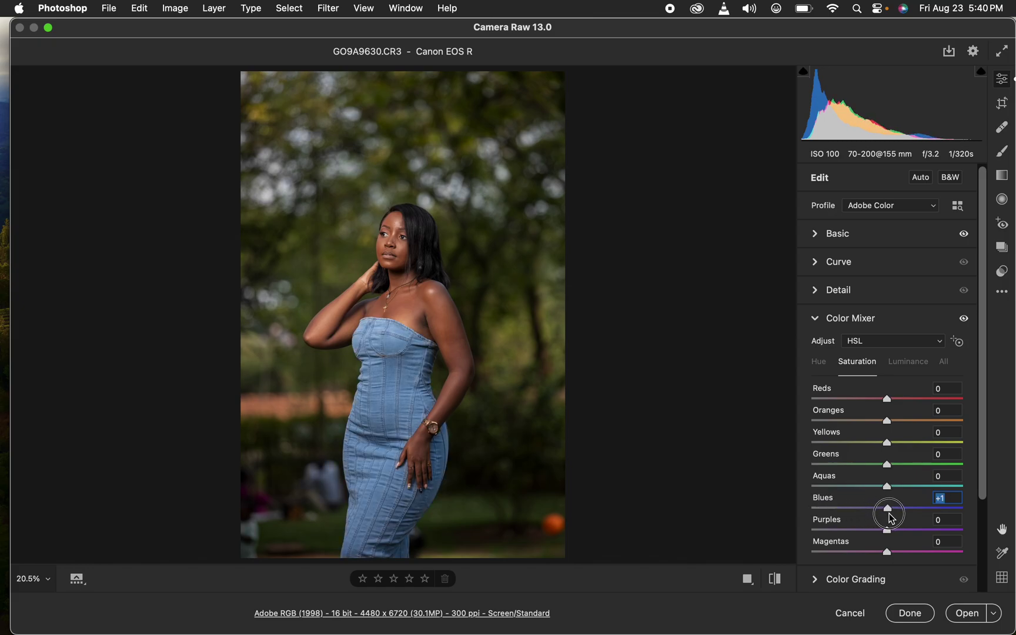
pyautogui.click(907, 362)
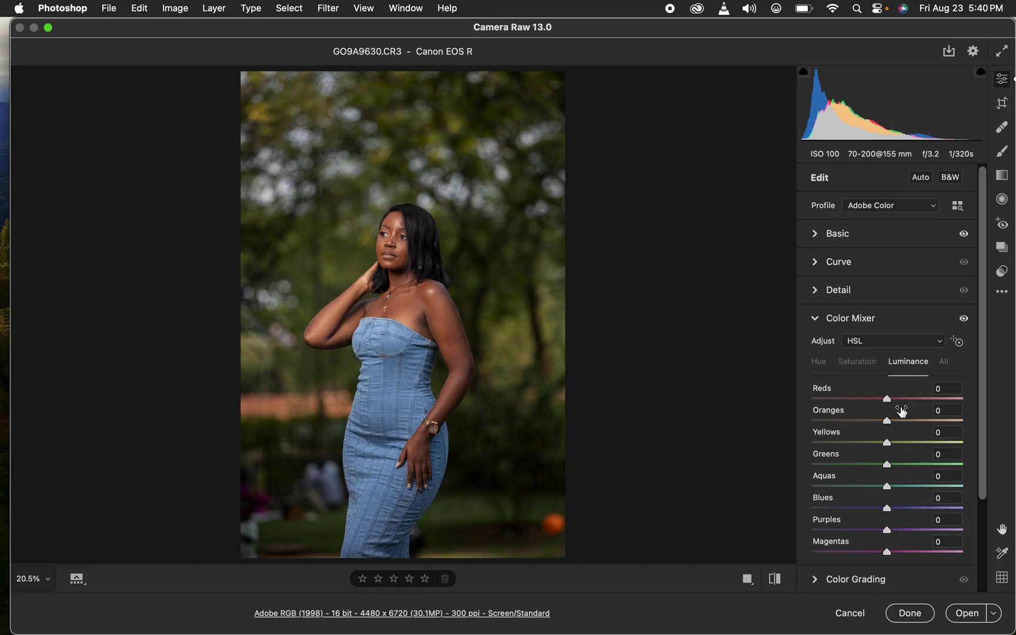
pyautogui.moveTo(887, 508)
pyautogui.mouseDown()
pyautogui.moveTo(941, 504)
pyautogui.moveTo(812, 511)
pyautogui.moveTo(955, 503)
pyautogui.moveTo(889, 514)
pyautogui.mouseUp()
# Shift the background foliage colours by setting the Greens hue to +73 and the Yellows hue to +28.
pyautogui.click(819, 362)
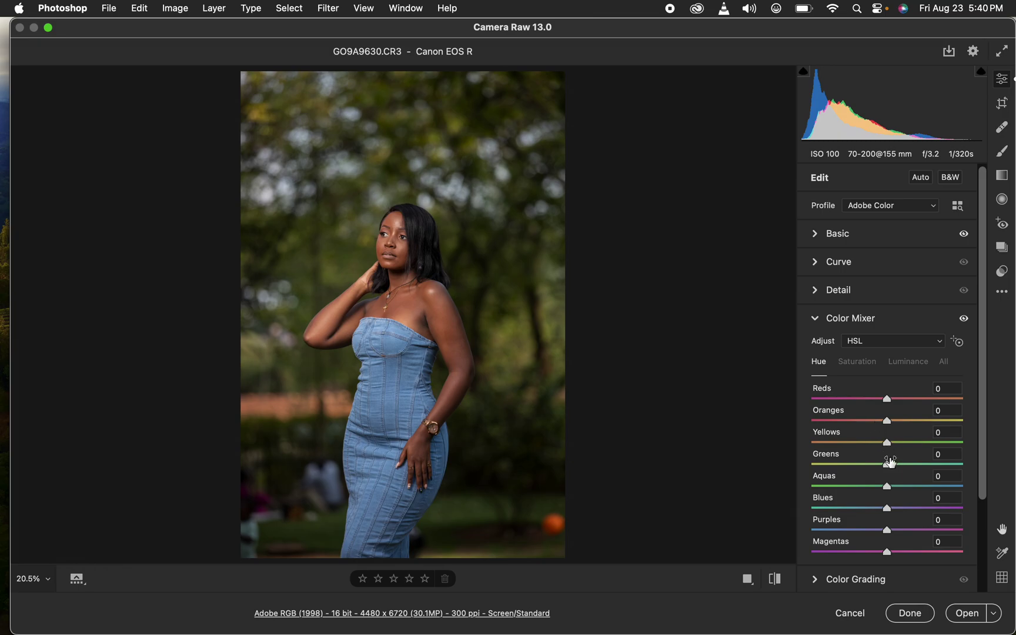
pyautogui.moveTo(889, 468); pyautogui.dragTo(944, 471)
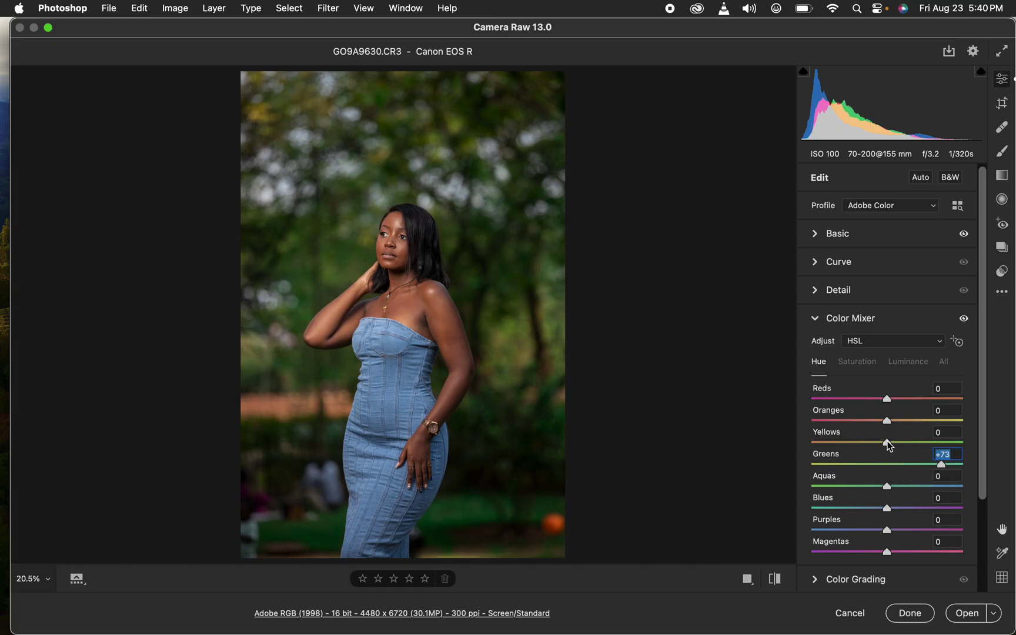
pyautogui.moveTo(887, 443); pyautogui.dragTo(911, 457)
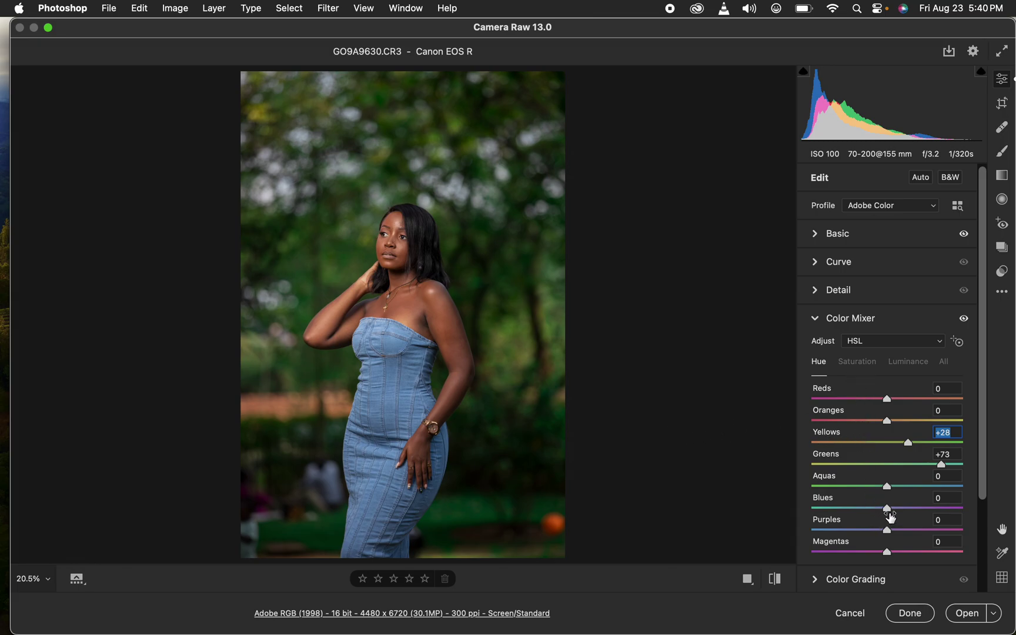
# Set the Blues saturation to +57 for the dress and compare the photo before and after.
pyautogui.moveTo(887, 509); pyautogui.dragTo(929, 516)
pyautogui.click(859, 362)
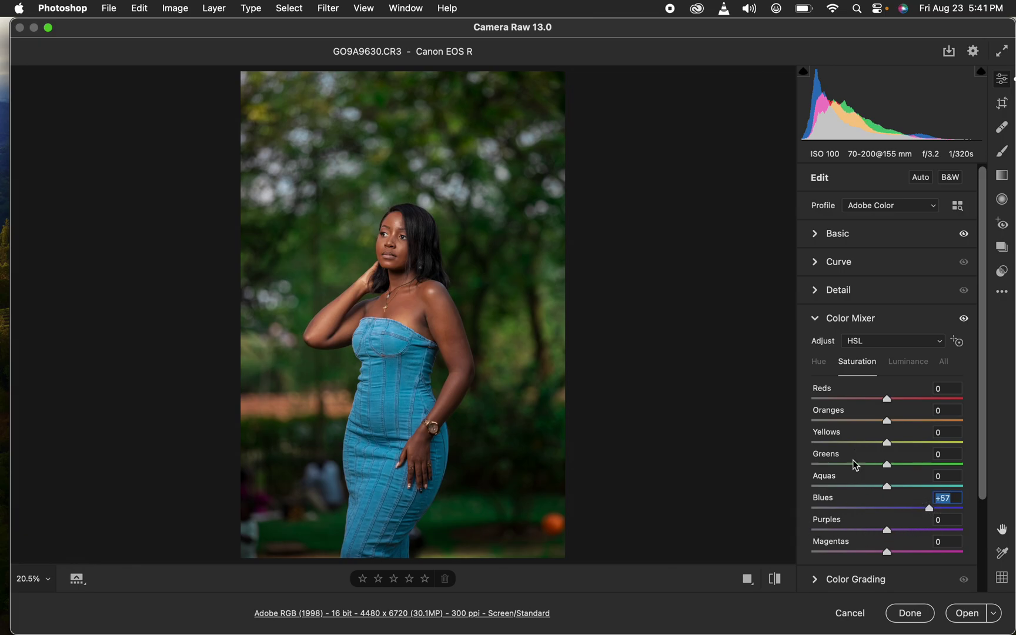
pyautogui.click(776, 579)
pyautogui.click(776, 579)
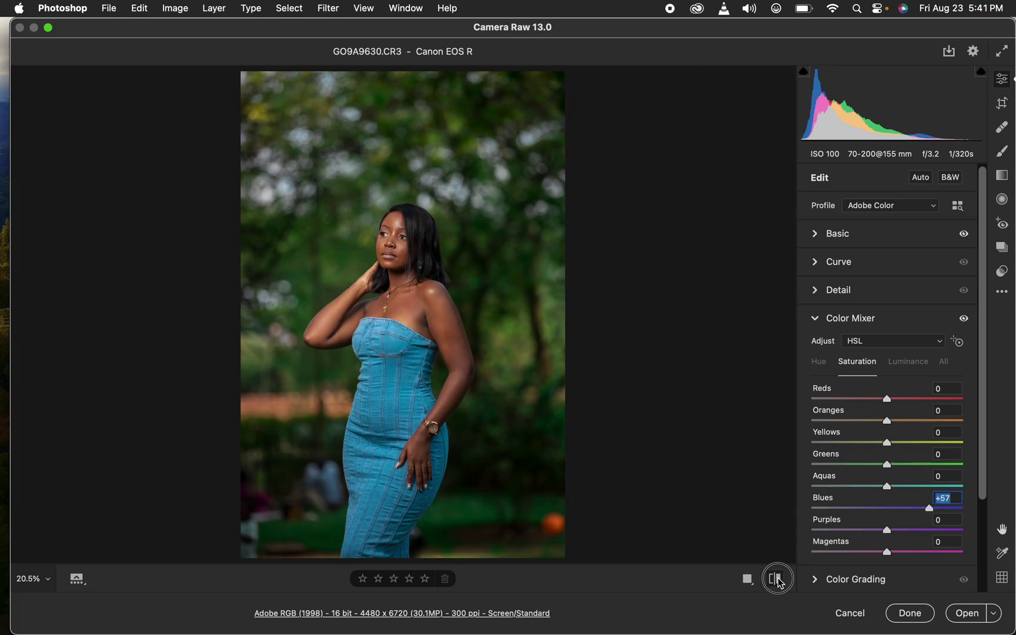
pyautogui.click(776, 580)
pyautogui.click(778, 580)
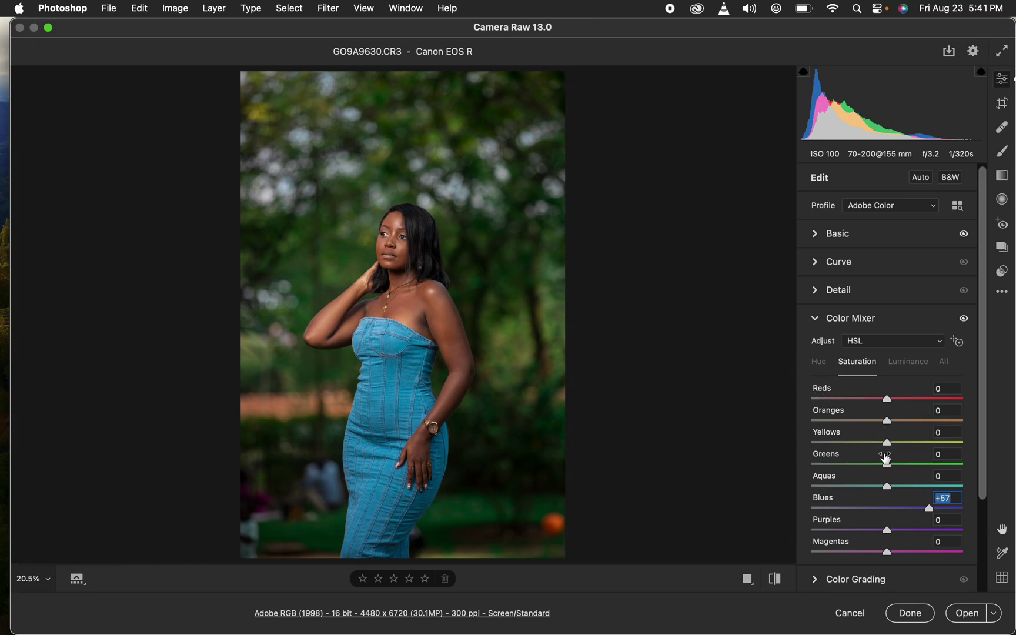
# Set the Greens saturation to -11 and the Yellows saturation to -4, and compare the photo before and after.
pyautogui.moveTo(892, 469)
pyautogui.mouseDown()
pyautogui.moveTo(847, 468)
pyautogui.moveTo(880, 472)
pyautogui.moveTo(882, 451)
pyautogui.mouseUp()
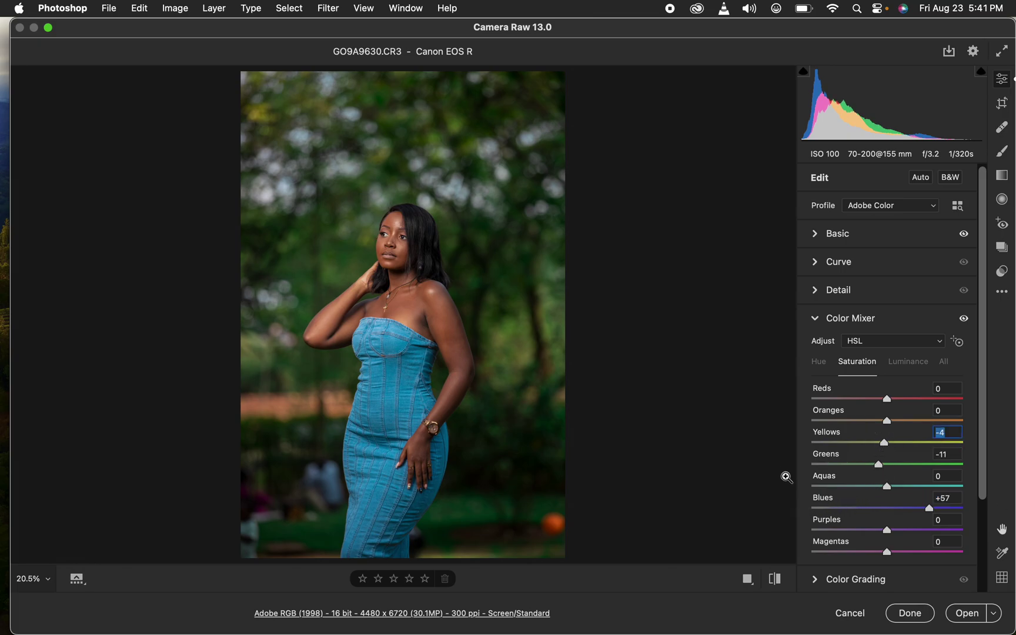
pyautogui.click(776, 581)
pyautogui.click(776, 581)
pyautogui.doubleClick(778, 581)
# Keep the workflow output at 16 Bits/Channel with Standard sharpening for Screen, and open the photo in the main Photoshop workspace.
pyautogui.click(496, 614)
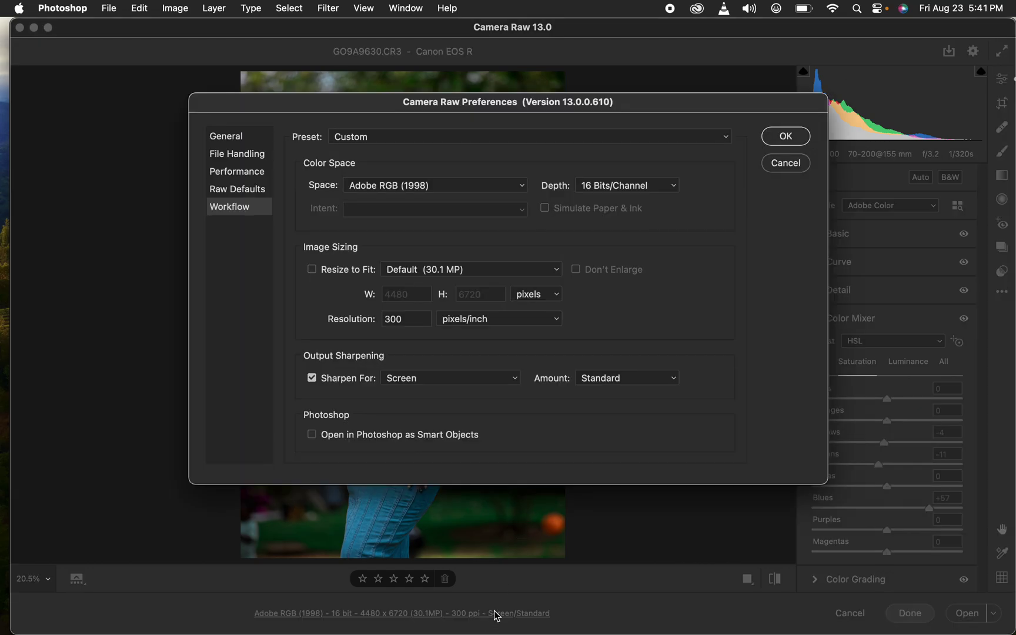
pyautogui.click(615, 188)
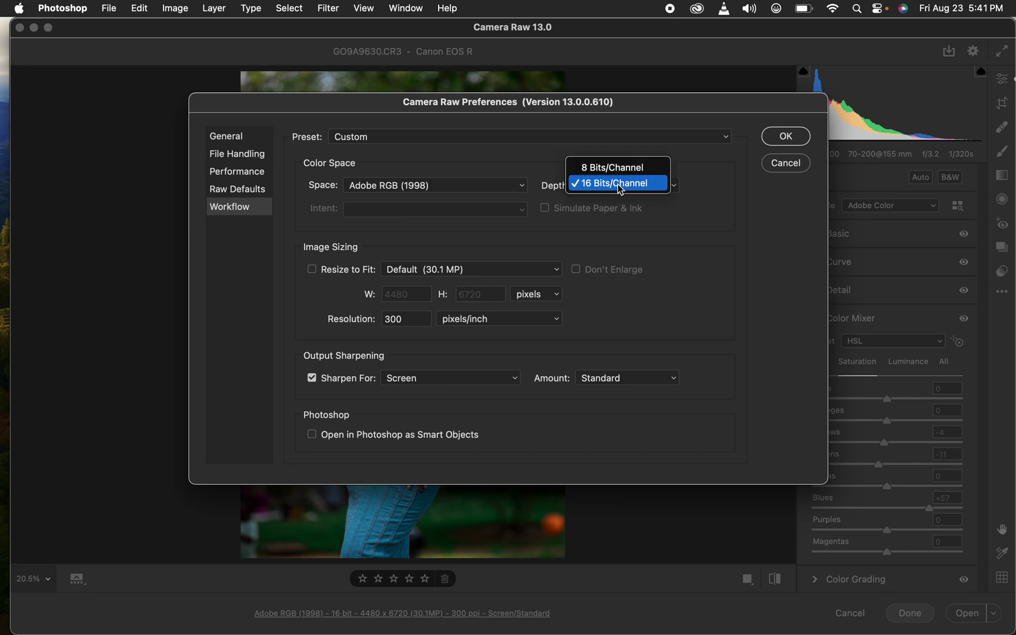
pyautogui.click(621, 187)
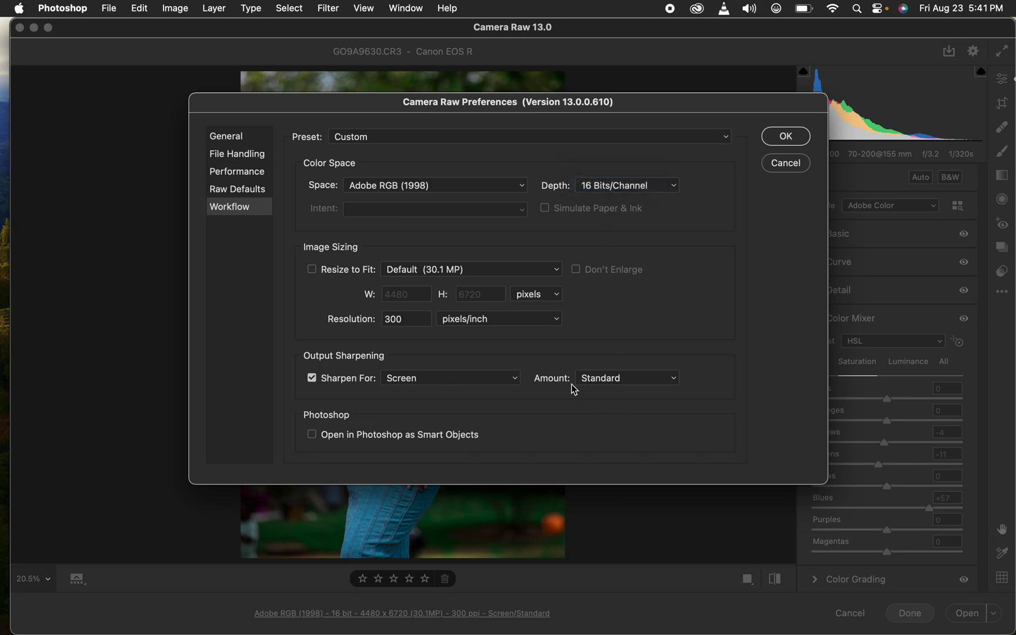
pyautogui.click(395, 386)
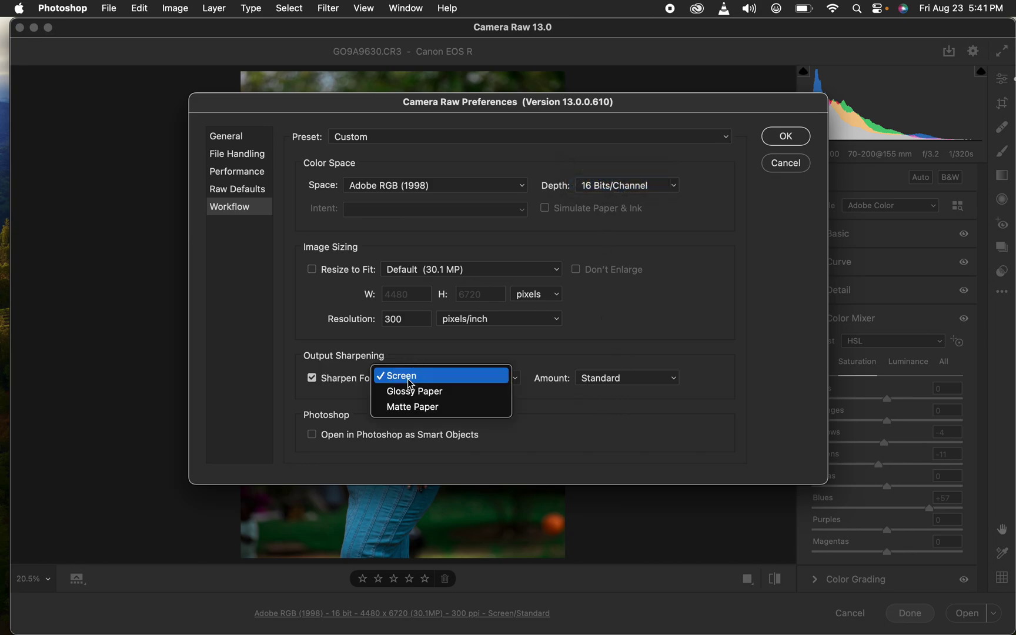
pyautogui.click(391, 379)
pyautogui.click(632, 381)
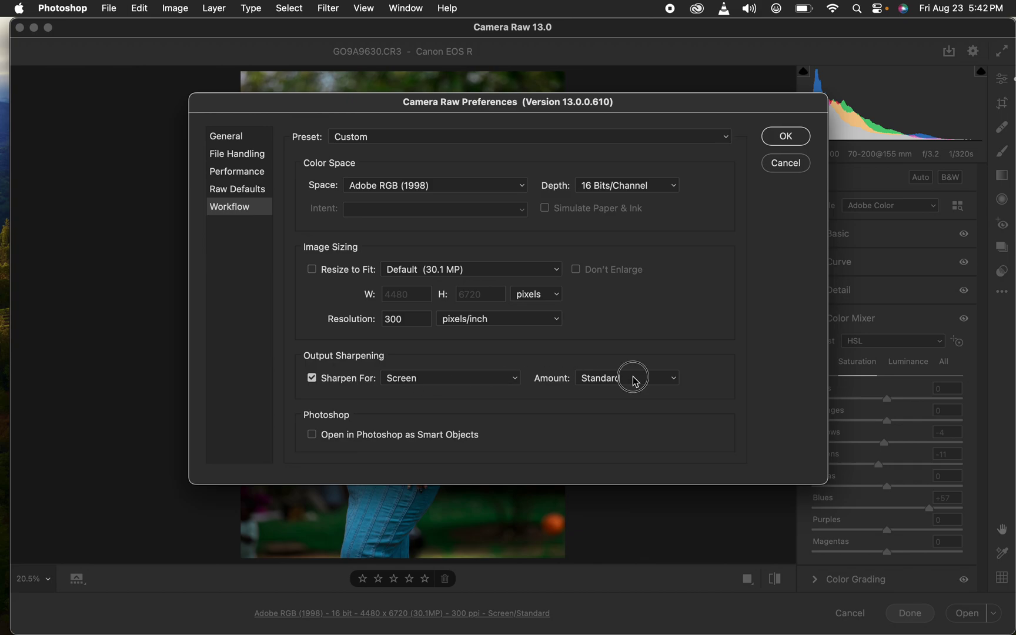
pyautogui.click(634, 381)
pyautogui.click(786, 136)
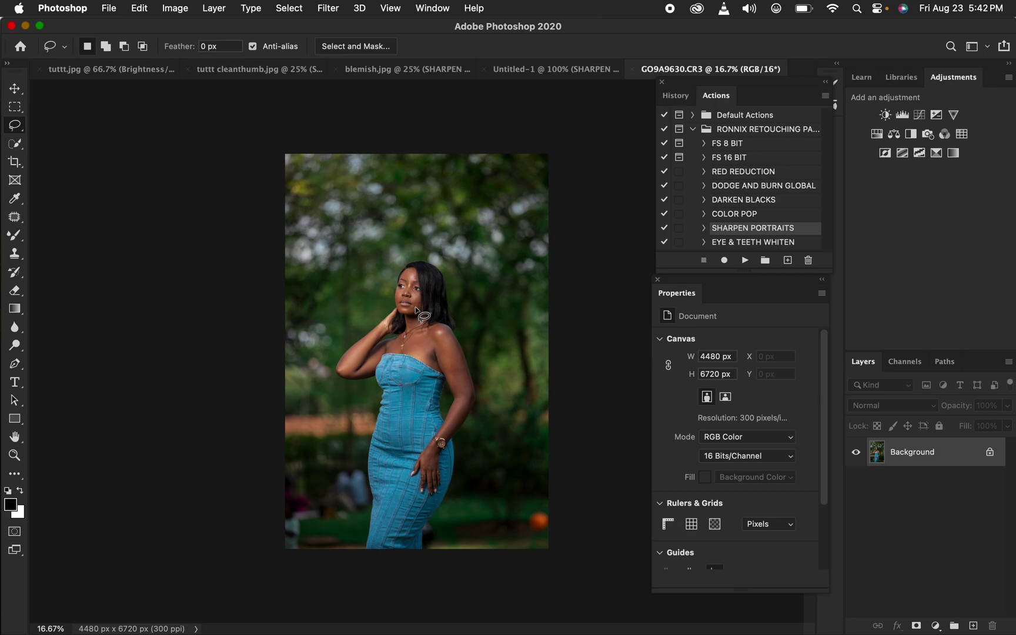
# Close the Properties and crop the photo to 4 : 5 (8 : 10), shifting the image up to trim background above the head.
pyautogui.press('XF86MonBrightnessUp')
pyautogui.click(658, 281)
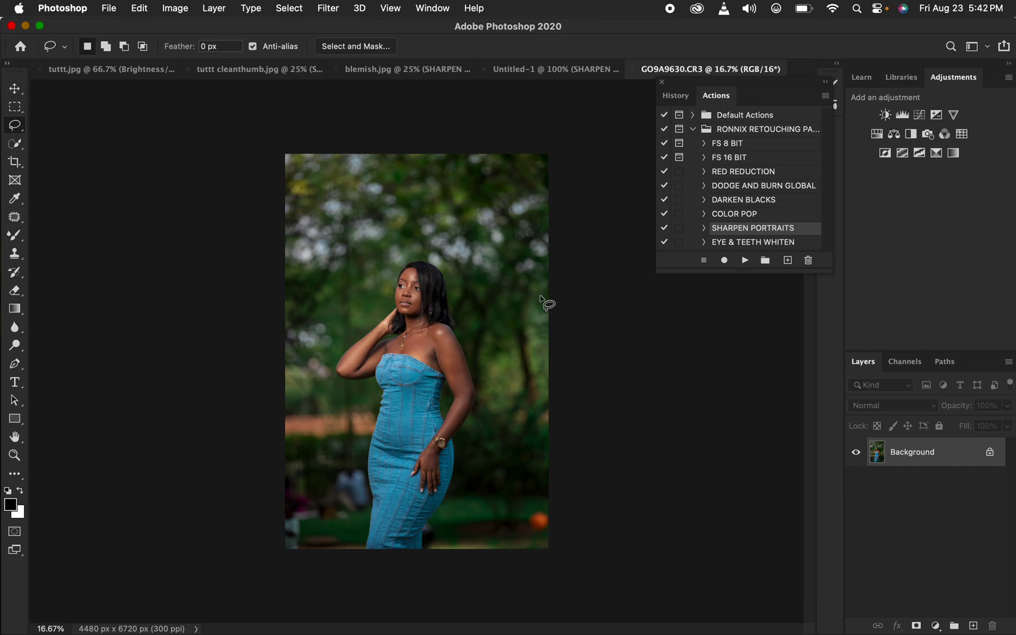
pyautogui.click(15, 165)
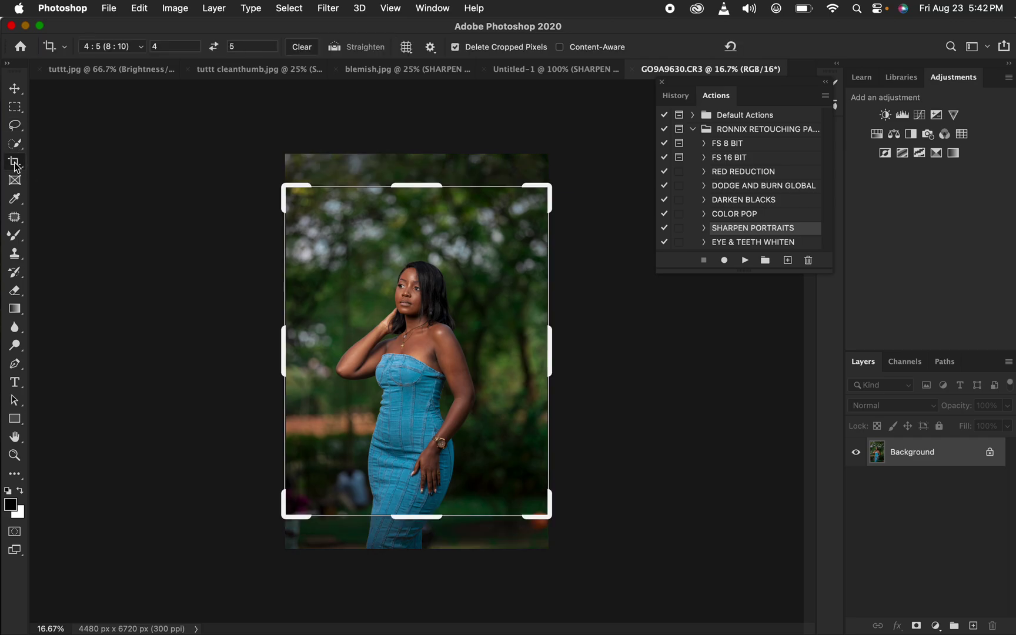
pyautogui.click(141, 47)
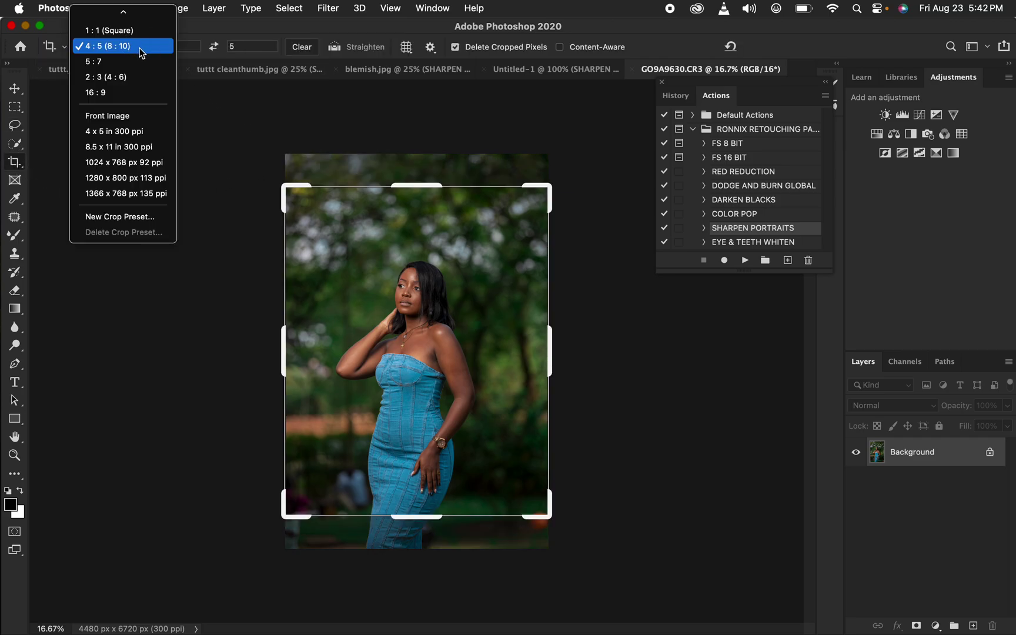
pyautogui.click(144, 49)
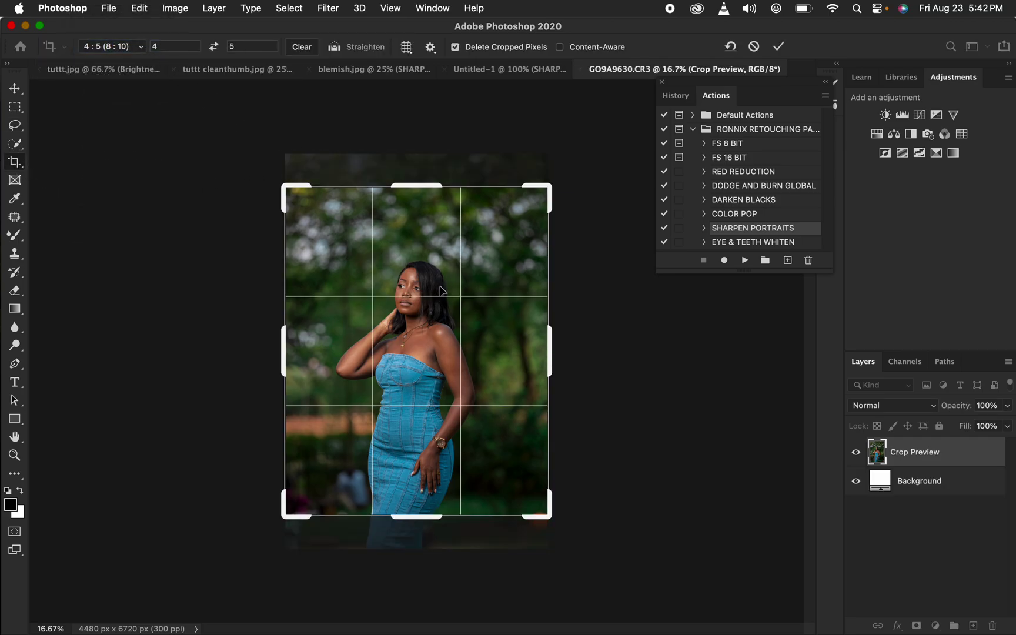
pyautogui.moveTo(442, 290); pyautogui.dragTo(444, 241)
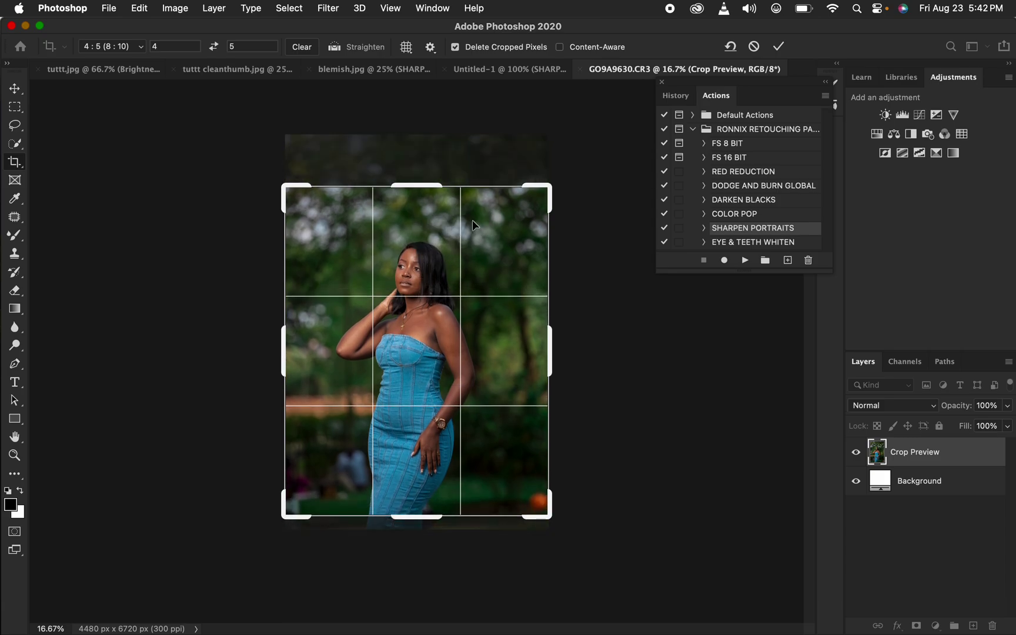
pyautogui.press('Return')
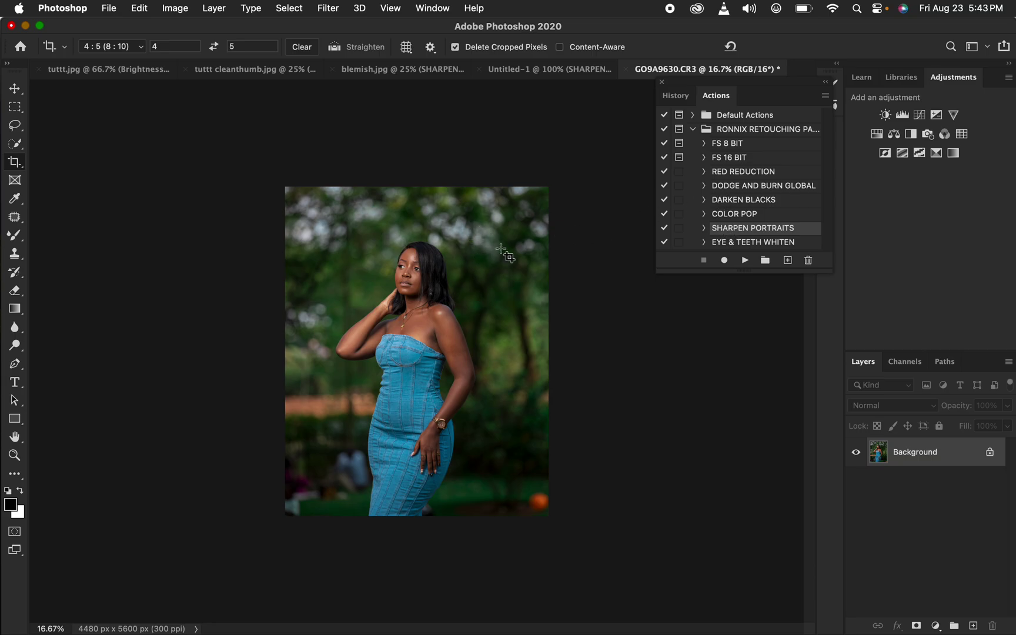
# Run the FS 16 BIT action and set the LOW layer's Gaussian Blur radius to 5.0 pixels, judging it on the face.
pyautogui.click(734, 163)
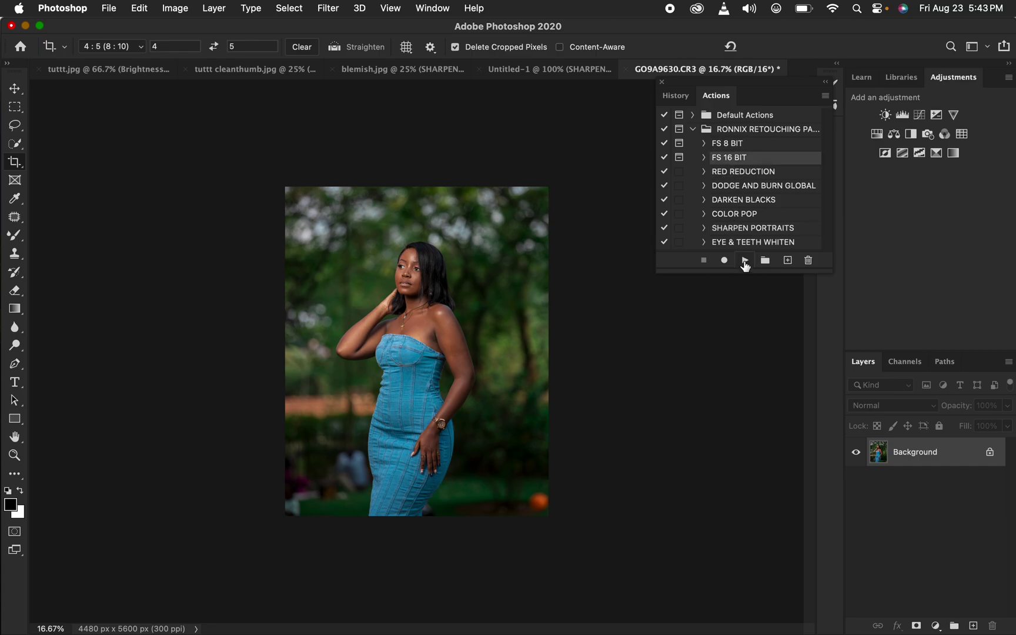
pyautogui.click(745, 262)
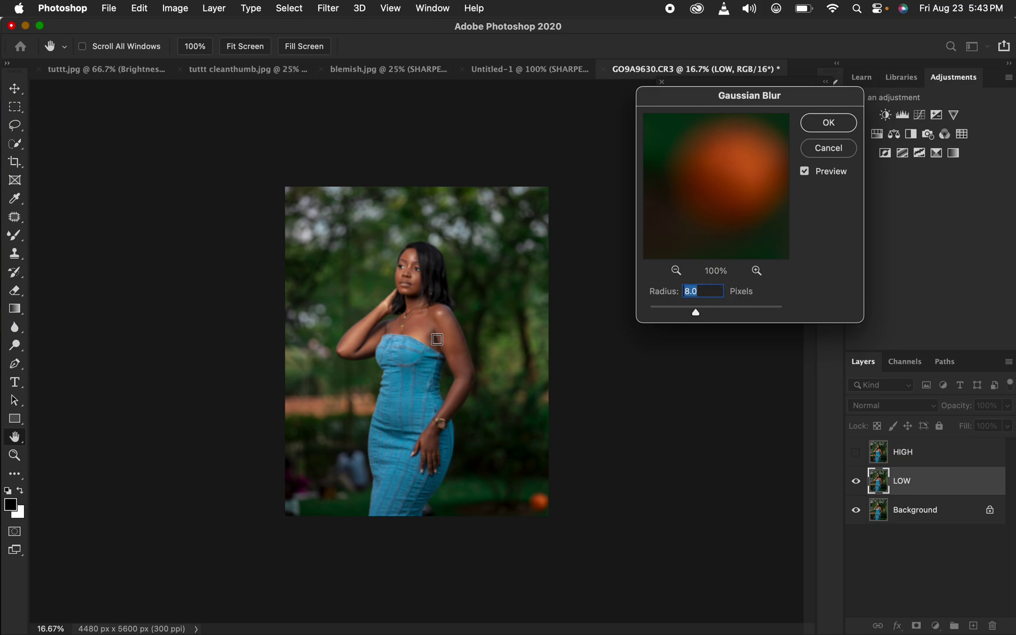
pyautogui.press('super+equal')
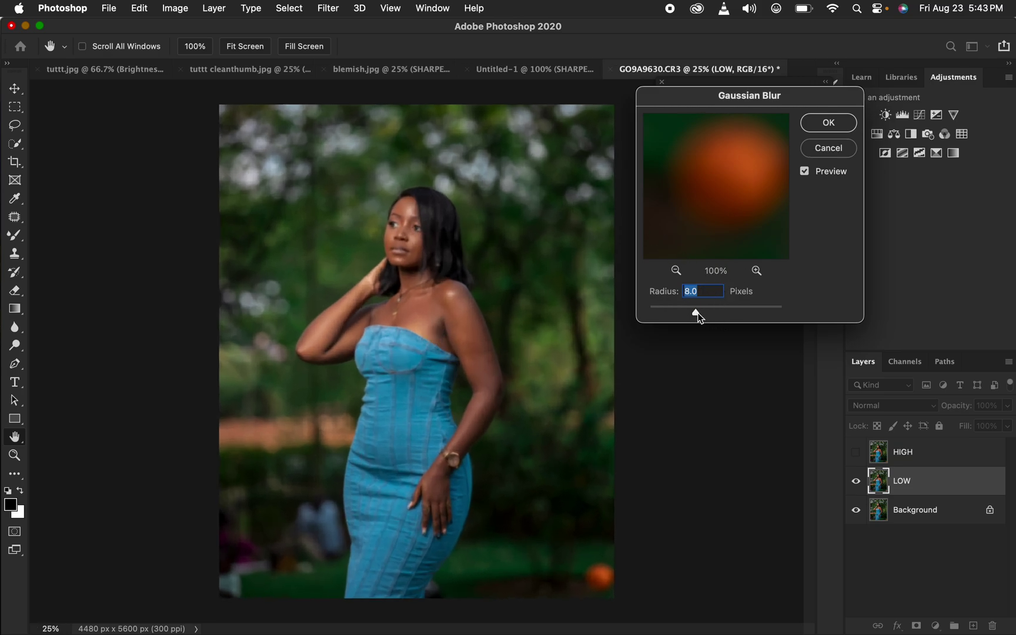
pyautogui.moveTo(698, 318); pyautogui.dragTo(575, 321)
pyautogui.click(406, 226)
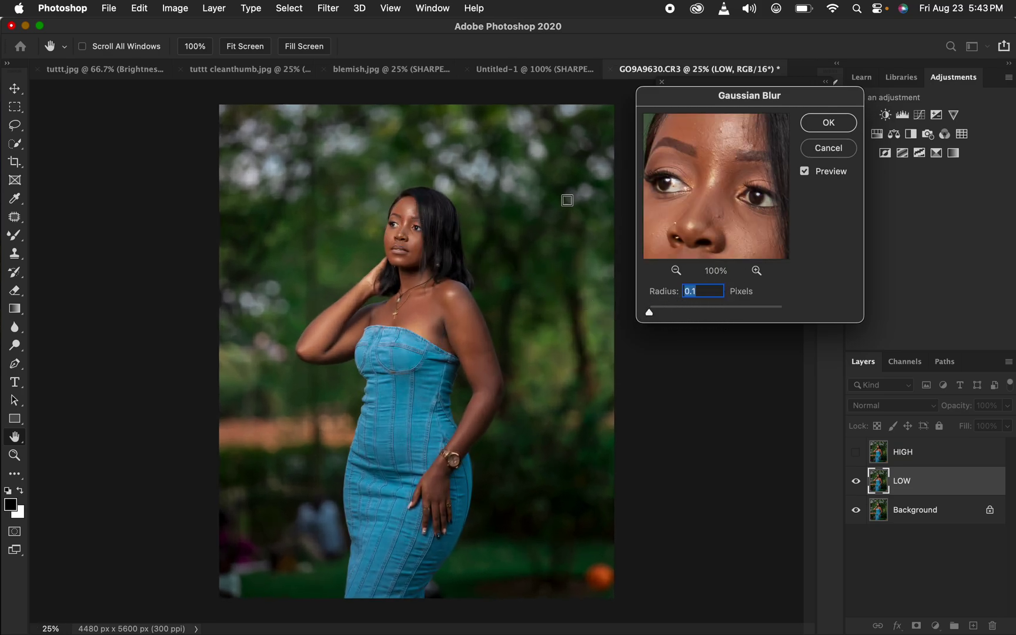
pyautogui.moveTo(722, 178)
pyautogui.mouseDown()
pyautogui.moveTo(723, 203)
pyautogui.moveTo(717, 197)
pyautogui.mouseUp()
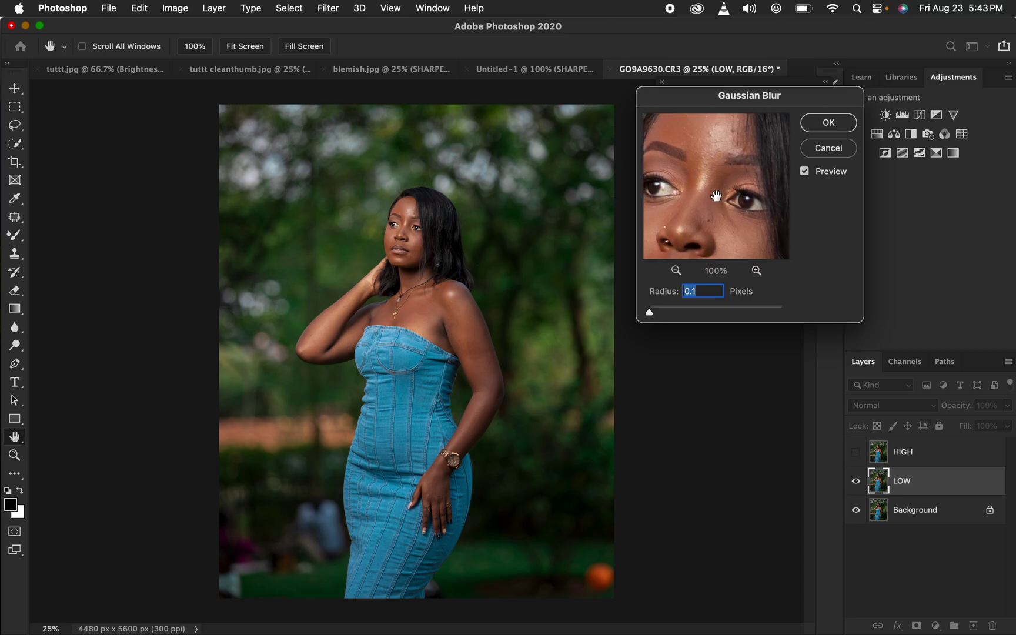
pyautogui.moveTo(652, 311); pyautogui.dragTo(682, 313)
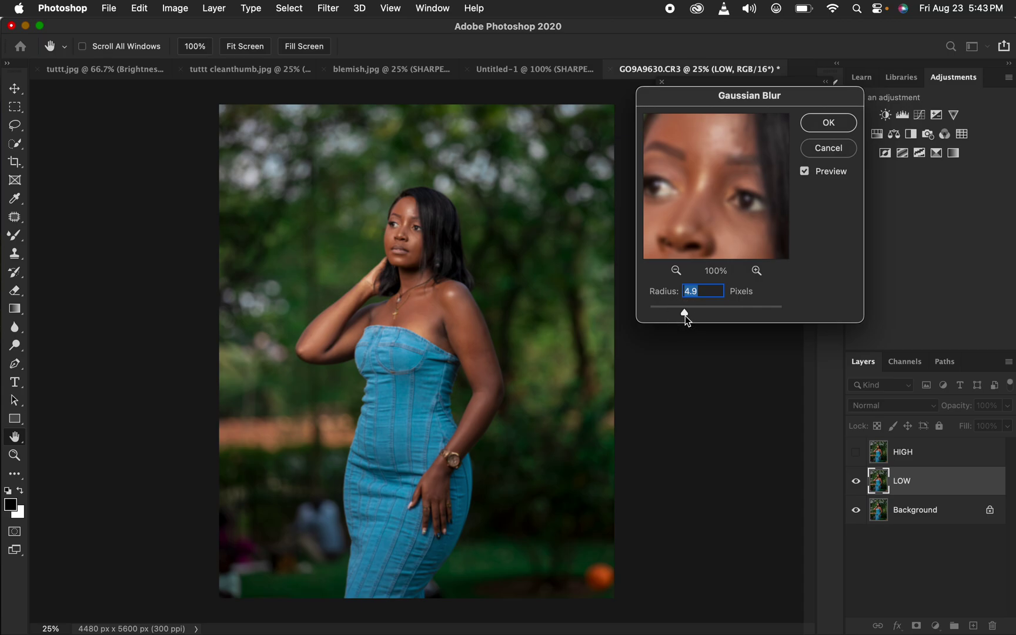
pyautogui.moveTo(684, 313); pyautogui.dragTo(685, 311)
pyautogui.moveTo(692, 170); pyautogui.dragTo(708, 185)
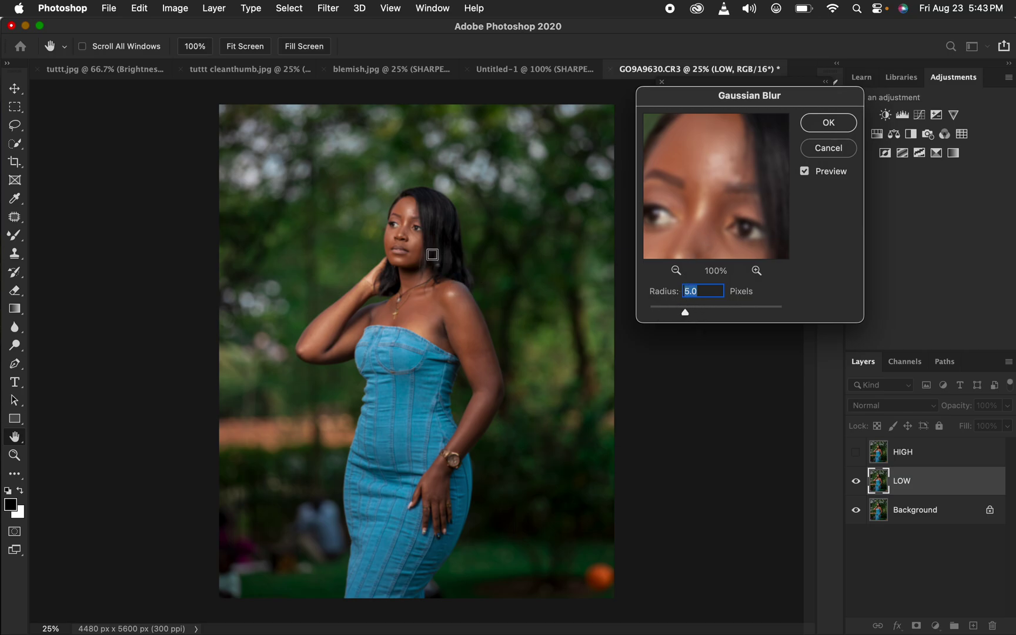
pyautogui.click(829, 122)
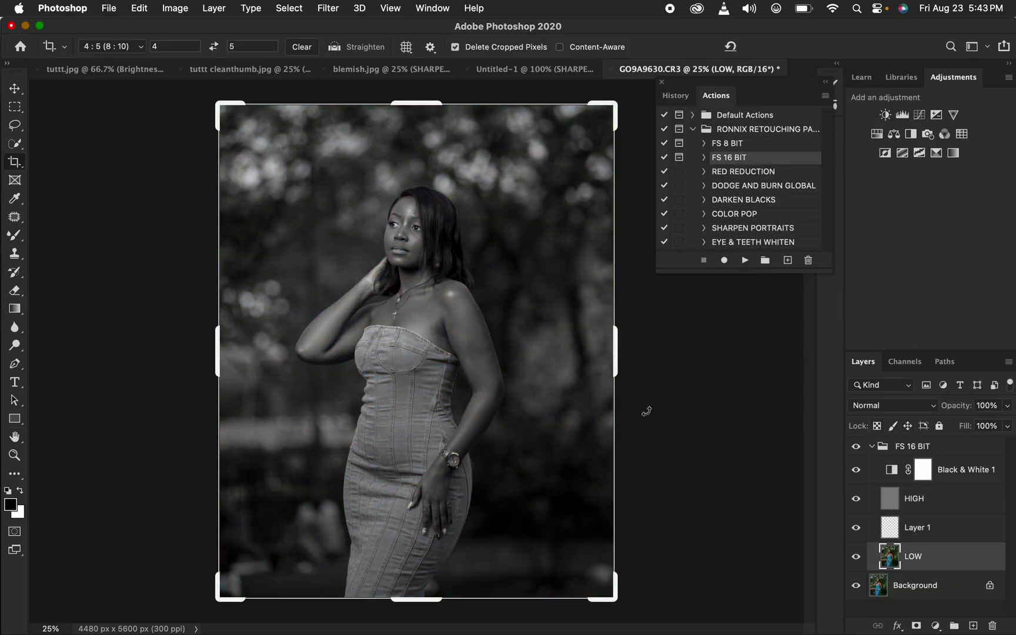
# Delete the Black & White 1 adjustment layer from the FS 16 BIT group and hide the HIGH layer.
pyautogui.moveTo(974, 488); pyautogui.dragTo(992, 626)
pyautogui.click(856, 471)
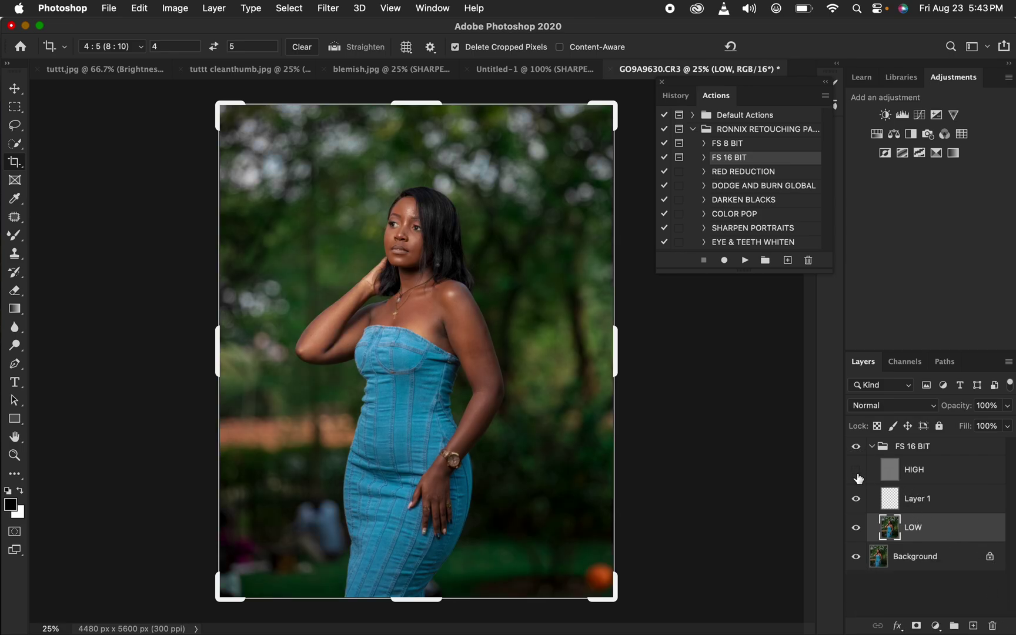
# Smooth the skin of the shoulder and lowered arm on the LOW layer using the Mixer Brush at size 175.
pyautogui.click(16, 238)
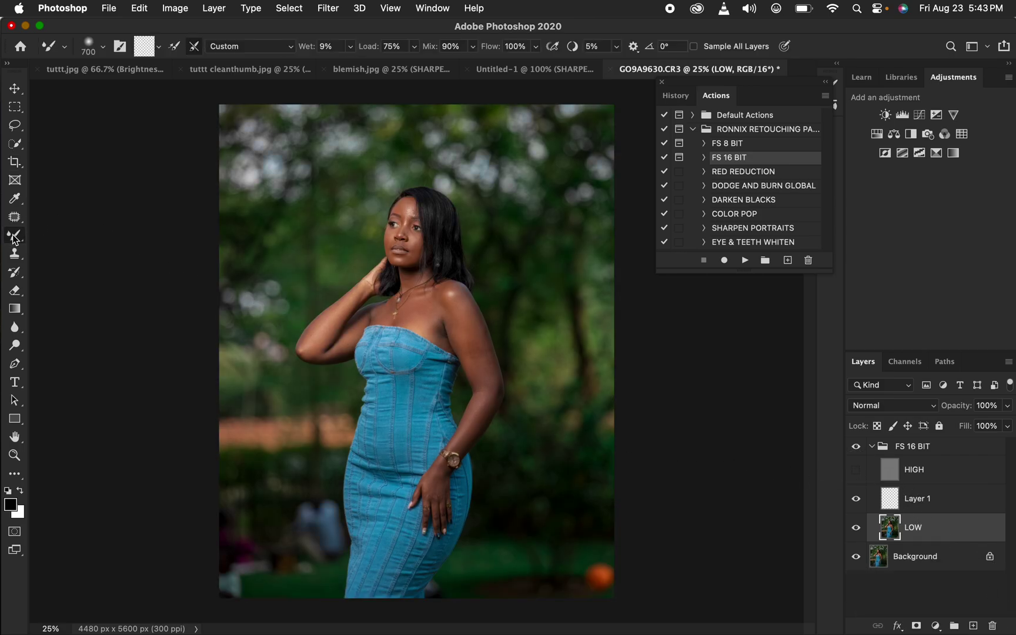
pyautogui.click(18, 238)
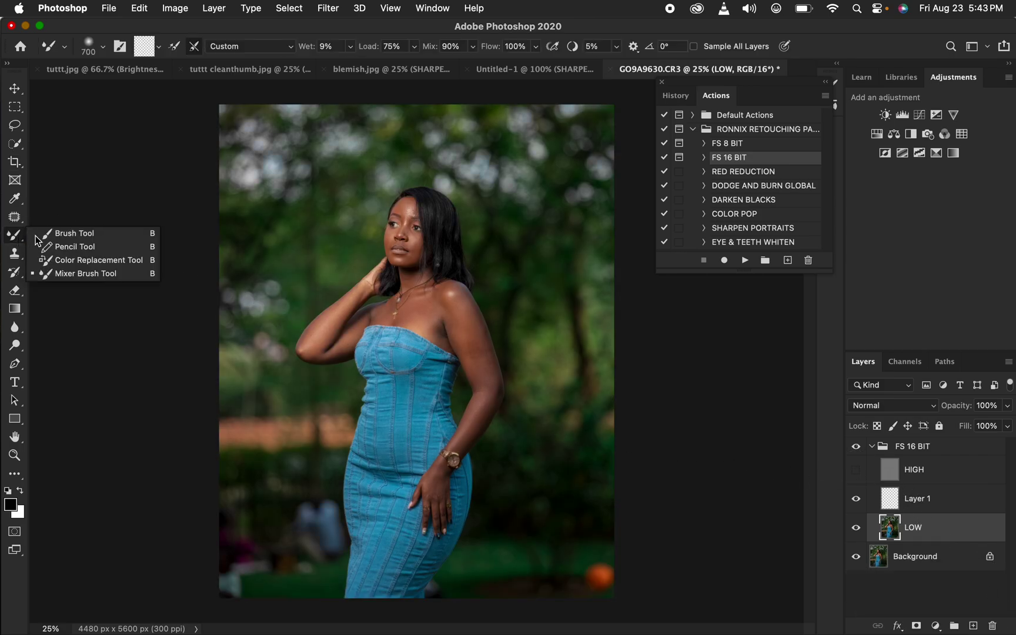
pyautogui.click(76, 273)
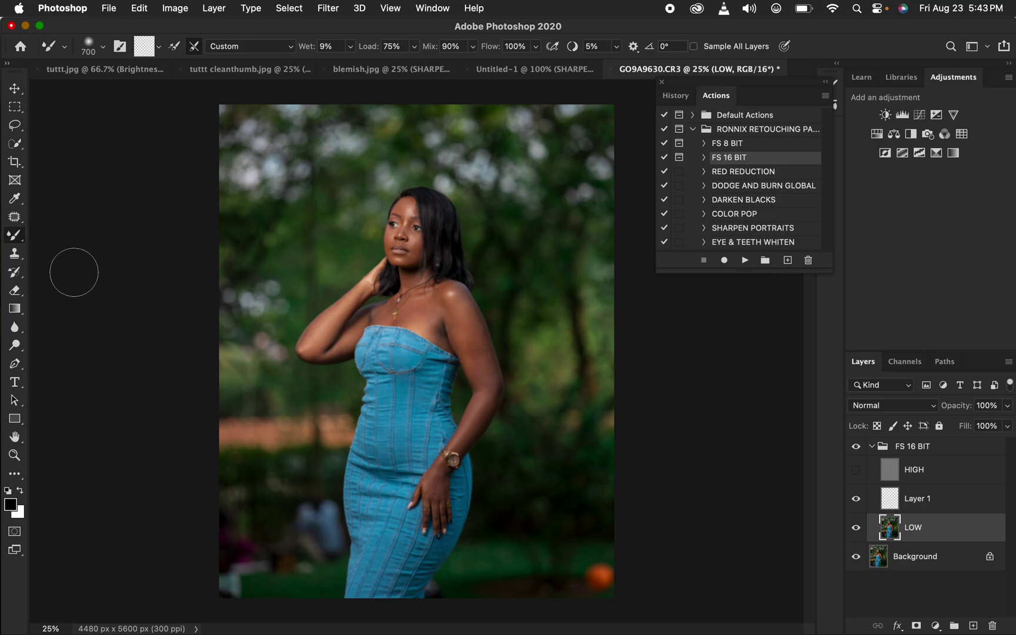
pyautogui.click(161, 48)
pyautogui.click(163, 78)
pyautogui.press('super+equal')
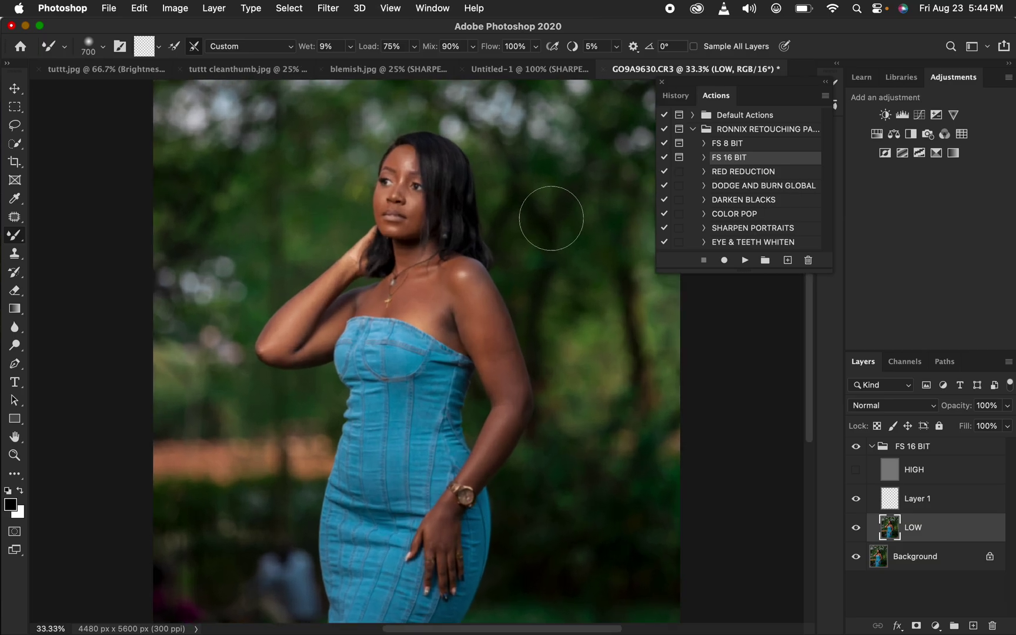
pyautogui.press('super+equal')
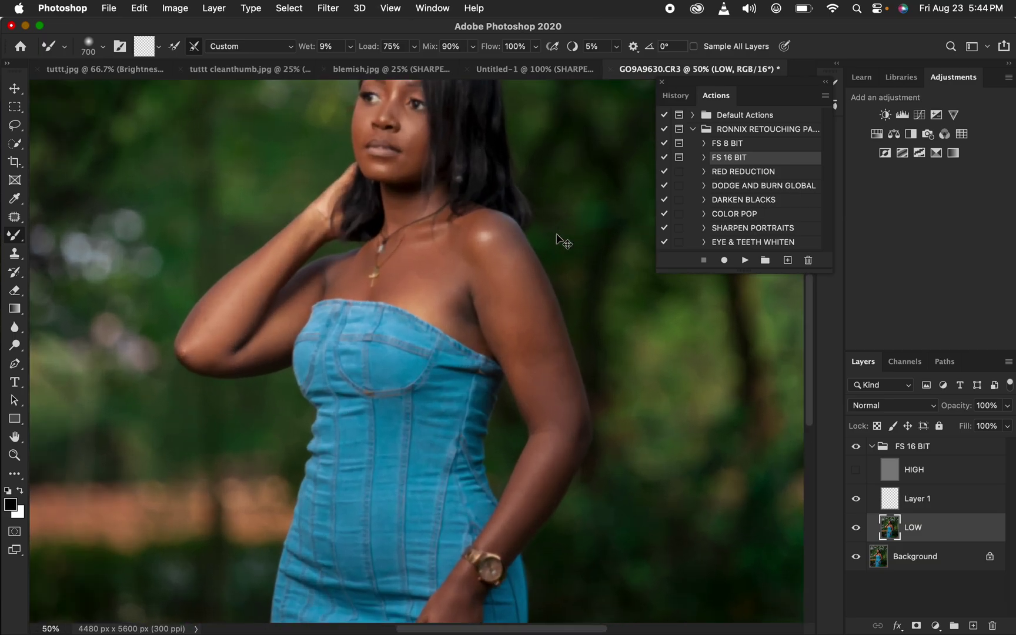
pyautogui.press('super+minus')
pyautogui.press('super+minus')
pyautogui.press('super+equal')
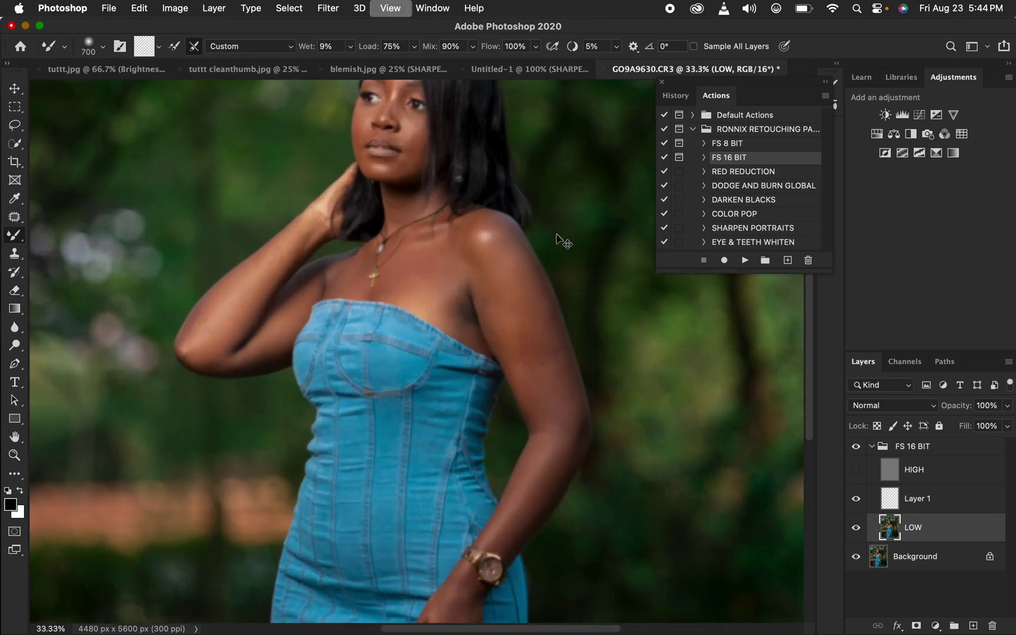
pyautogui.press('super+equal')
pyautogui.press('[')
pyautogui.press('[')
pyautogui.press('[')
pyautogui.press('[')
pyautogui.press('[')
pyautogui.press('[')
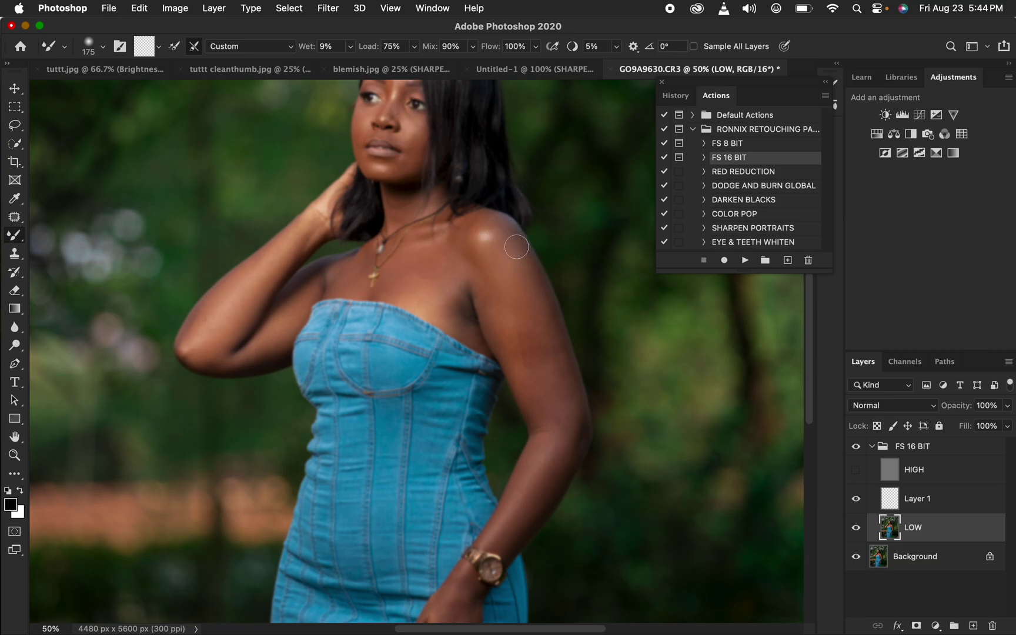
pyautogui.moveTo(503, 232); pyautogui.dragTo(567, 379)
pyautogui.moveTo(511, 352)
pyautogui.mouseDown()
pyautogui.moveTo(518, 320)
pyautogui.moveTo(534, 372)
pyautogui.moveTo(489, 290)
pyautogui.moveTo(501, 330)
pyautogui.moveTo(476, 264)
pyautogui.moveTo(536, 383)
pyautogui.moveTo(509, 308)
pyautogui.moveTo(542, 381)
pyautogui.moveTo(511, 270)
pyautogui.moveTo(531, 307)
pyautogui.moveTo(528, 344)
pyautogui.moveTo(528, 333)
pyautogui.moveTo(558, 413)
pyautogui.moveTo(518, 256)
pyautogui.moveTo(566, 410)
pyautogui.moveTo(541, 462)
pyautogui.moveTo(554, 454)
pyautogui.moveTo(553, 468)
pyautogui.moveTo(499, 537)
pyautogui.mouseUp()
pyautogui.moveTo(545, 450)
pyautogui.mouseDown()
pyautogui.moveTo(494, 517)
pyautogui.moveTo(503, 526)
pyautogui.moveTo(543, 435)
pyautogui.moveTo(531, 399)
pyautogui.moveTo(562, 404)
pyautogui.moveTo(564, 441)
pyautogui.mouseUp()
pyautogui.moveTo(558, 368)
pyautogui.mouseDown()
pyautogui.moveTo(544, 322)
pyautogui.moveTo(545, 334)
pyautogui.moveTo(539, 322)
pyautogui.moveTo(511, 331)
pyautogui.moveTo(484, 307)
pyautogui.moveTo(493, 299)
pyautogui.moveTo(503, 325)
pyautogui.moveTo(479, 281)
pyautogui.moveTo(460, 298)
pyautogui.moveTo(446, 252)
pyautogui.moveTo(418, 258)
pyautogui.moveTo(448, 242)
pyautogui.moveTo(406, 282)
pyautogui.moveTo(422, 269)
pyautogui.moveTo(405, 265)
pyautogui.moveTo(406, 287)
pyautogui.moveTo(454, 296)
pyautogui.moveTo(451, 308)
pyautogui.moveTo(463, 305)
pyautogui.moveTo(473, 331)
pyautogui.moveTo(451, 308)
pyautogui.moveTo(463, 287)
pyautogui.moveTo(447, 306)
pyautogui.moveTo(454, 313)
pyautogui.moveTo(417, 292)
pyautogui.moveTo(460, 307)
pyautogui.moveTo(434, 290)
pyautogui.moveTo(393, 290)
pyautogui.moveTo(423, 240)
pyautogui.mouseUp()
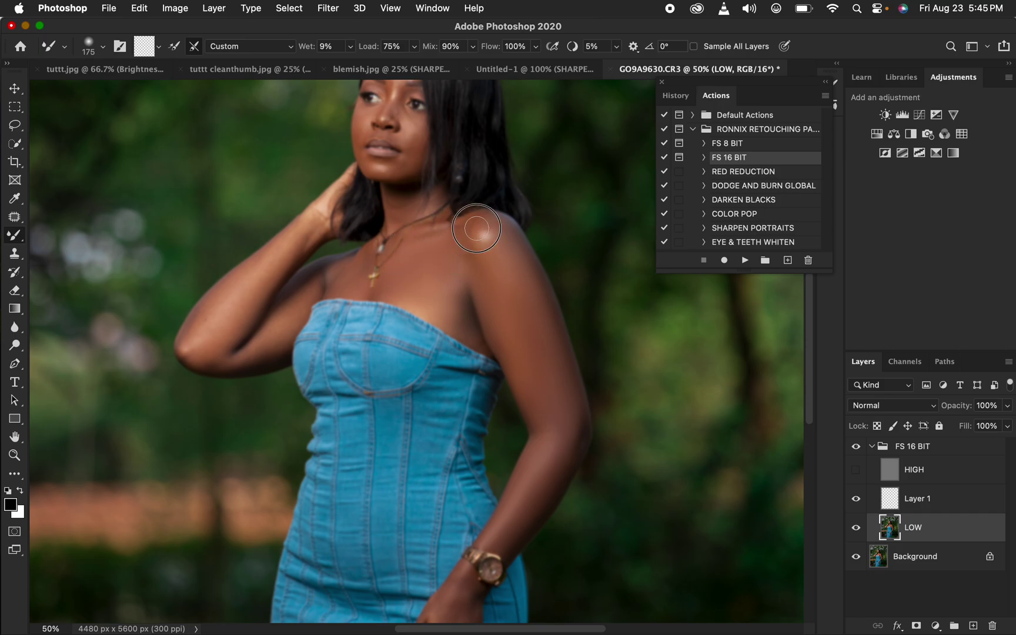
pyautogui.moveTo(540, 277)
pyautogui.mouseDown()
pyautogui.moveTo(578, 406)
pyautogui.moveTo(544, 472)
pyautogui.mouseUp()
# Blend the skin of the raised arm, chest and lowered hand on the LOW layer using the Mixer Brush at size 125.
pyautogui.moveTo(247, 285)
pyautogui.mouseDown()
pyautogui.moveTo(284, 232)
pyautogui.moveTo(311, 221)
pyautogui.moveTo(203, 318)
pyautogui.moveTo(204, 352)
pyautogui.moveTo(267, 352)
pyautogui.moveTo(196, 340)
pyautogui.moveTo(258, 324)
pyautogui.moveTo(304, 296)
pyautogui.moveTo(313, 283)
pyautogui.moveTo(211, 312)
pyautogui.moveTo(197, 336)
pyautogui.moveTo(329, 197)
pyautogui.mouseUp()
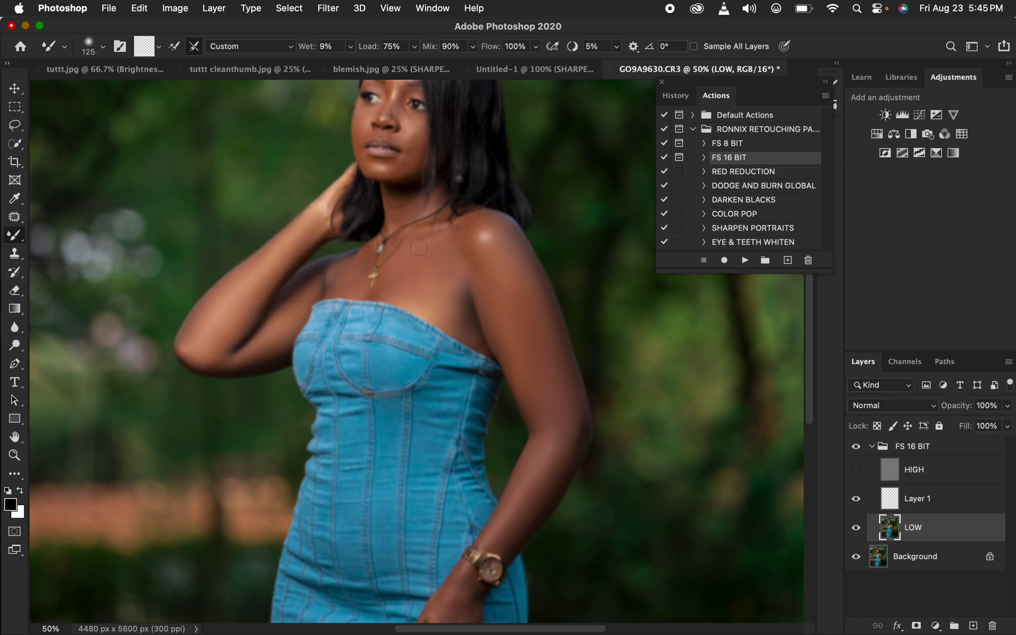
pyautogui.moveTo(419, 247)
pyautogui.mouseDown()
pyautogui.moveTo(399, 199)
pyautogui.moveTo(397, 218)
pyautogui.moveTo(417, 202)
pyautogui.moveTo(397, 202)
pyautogui.moveTo(405, 259)
pyautogui.moveTo(413, 250)
pyautogui.moveTo(383, 283)
pyautogui.moveTo(459, 325)
pyautogui.moveTo(457, 311)
pyautogui.moveTo(472, 329)
pyautogui.moveTo(455, 293)
pyautogui.moveTo(472, 320)
pyautogui.moveTo(459, 290)
pyautogui.moveTo(479, 220)
pyautogui.moveTo(507, 227)
pyautogui.moveTo(516, 251)
pyautogui.mouseUp()
pyautogui.moveTo(353, 269)
pyautogui.mouseDown()
pyautogui.moveTo(302, 289)
pyautogui.moveTo(282, 330)
pyautogui.moveTo(184, 348)
pyautogui.mouseUp()
pyautogui.moveTo(510, 414); pyautogui.dragTo(518, 295)
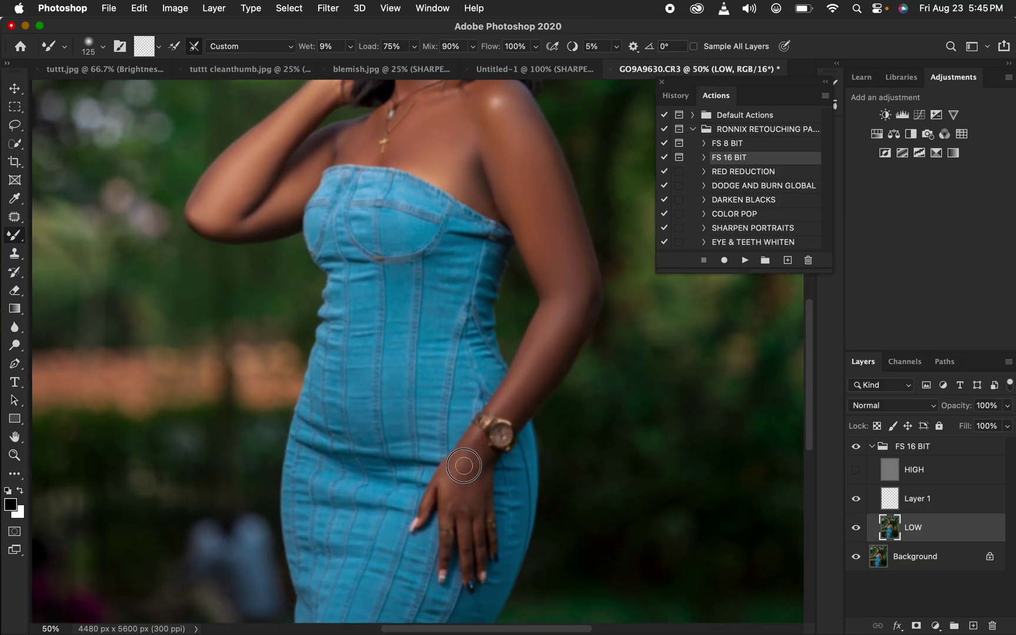
pyautogui.moveTo(464, 466)
pyautogui.mouseDown()
pyautogui.moveTo(474, 453)
pyautogui.moveTo(469, 465)
pyautogui.moveTo(483, 466)
pyautogui.moveTo(472, 532)
pyautogui.mouseUp()
pyautogui.moveTo(524, 239); pyautogui.dragTo(533, 324)
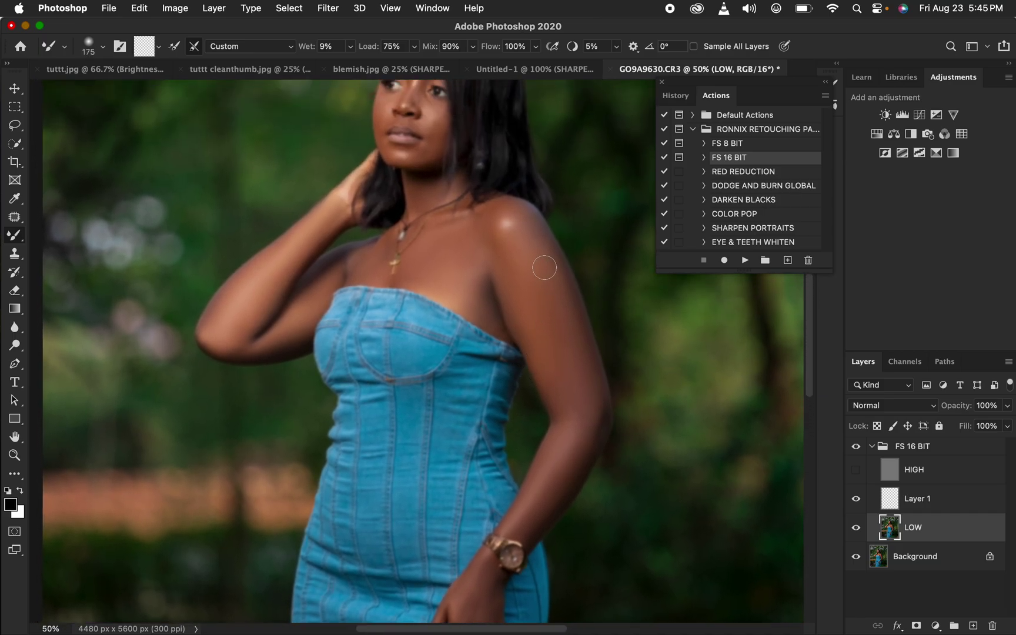
# Smooth the forehead and face on the LOW layer with the Mixer Brush, starting at size 150, and show the HIGH layer again.
pyautogui.press(']')
pyautogui.moveTo(530, 296); pyautogui.dragTo(533, 372)
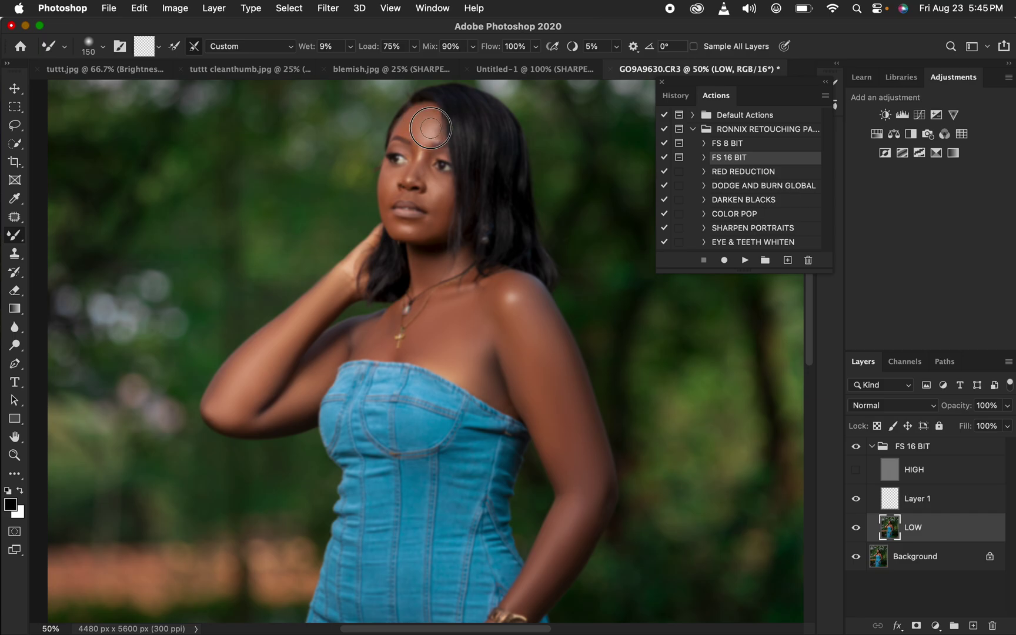
pyautogui.moveTo(418, 114); pyautogui.dragTo(420, 135)
pyautogui.press('super+equal')
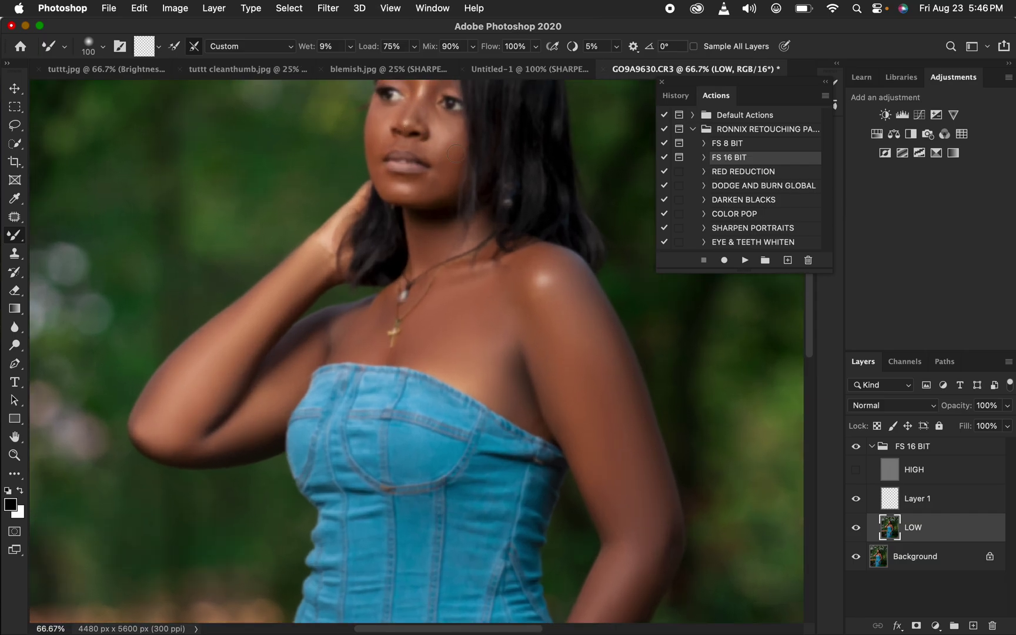
pyautogui.moveTo(484, 218); pyautogui.dragTo(495, 323)
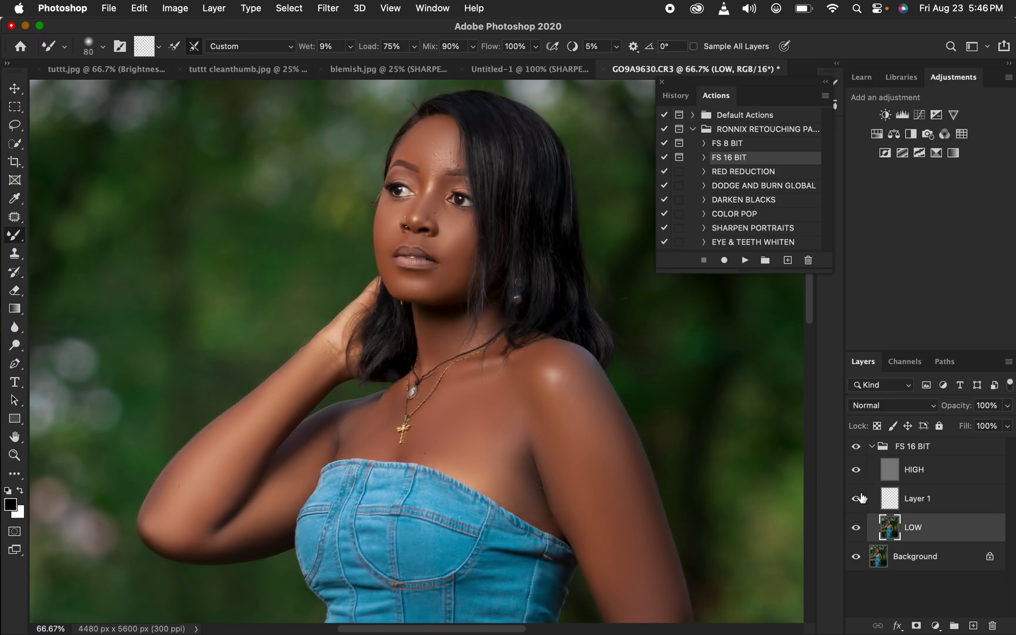
# Compare the photo with and without the skin smoothing by toggling the FS 16 BIT group's visibility.
pyautogui.press('super+minus')
pyautogui.press('super+minus')
pyautogui.press('super+minus')
pyautogui.press('super+minus')
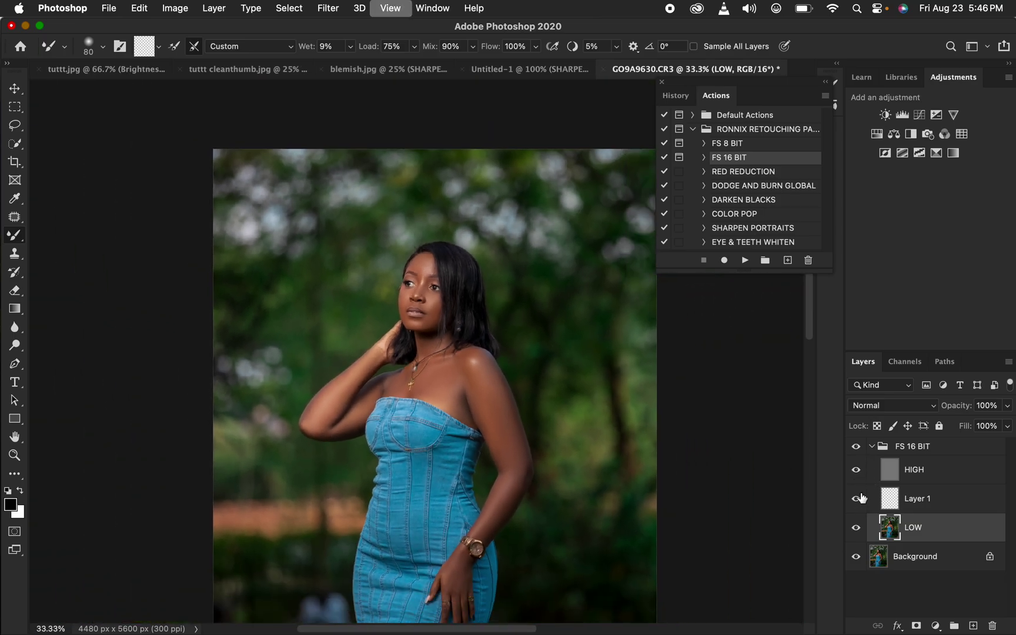
pyautogui.press('super+equal')
pyautogui.press('super+equal')
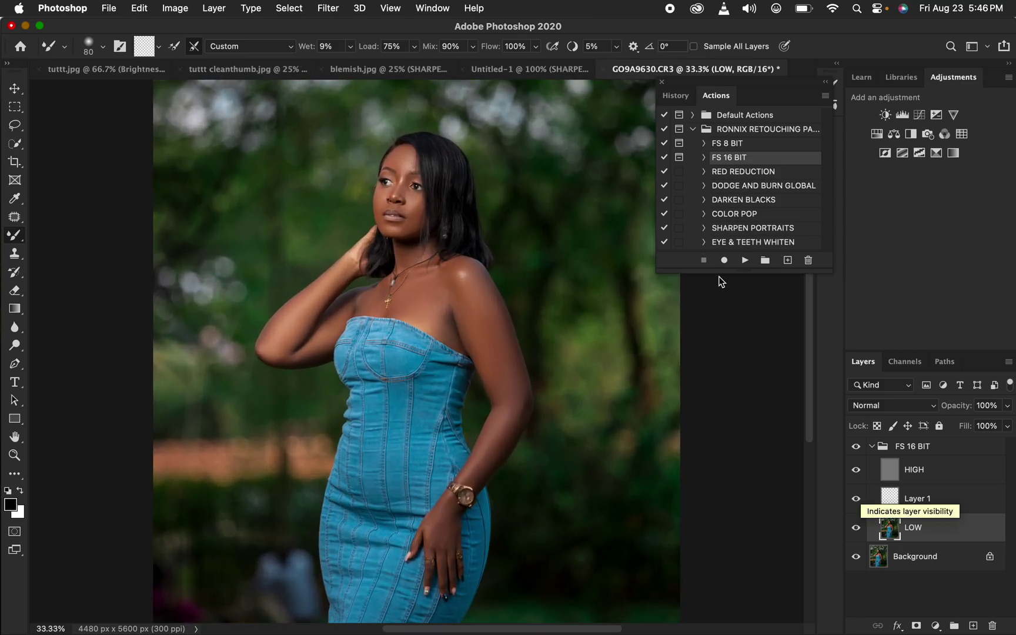
pyautogui.click(857, 449)
pyautogui.click(859, 450)
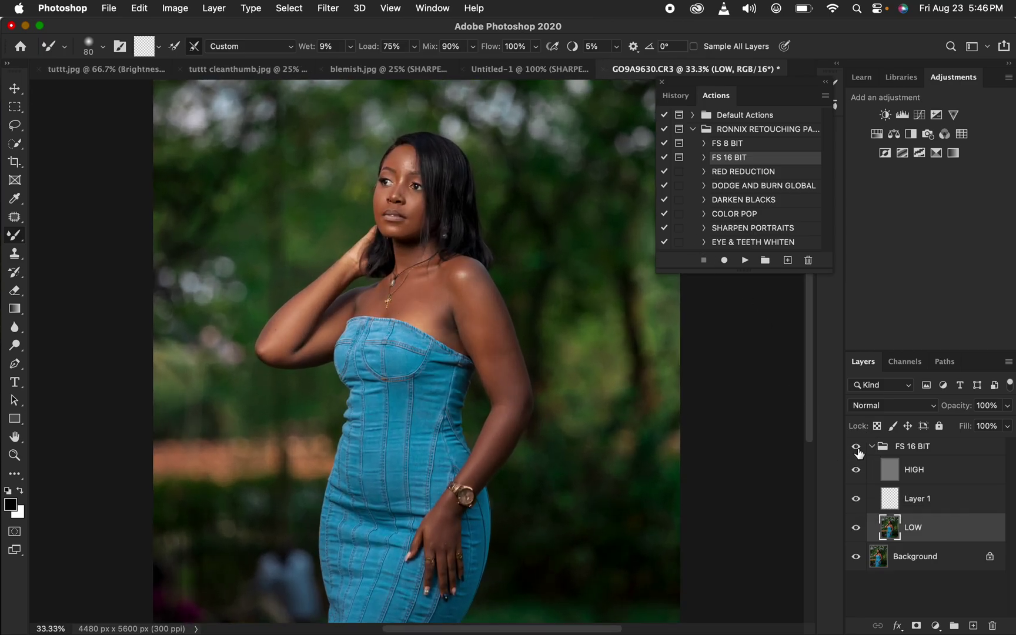
pyautogui.click(858, 449)
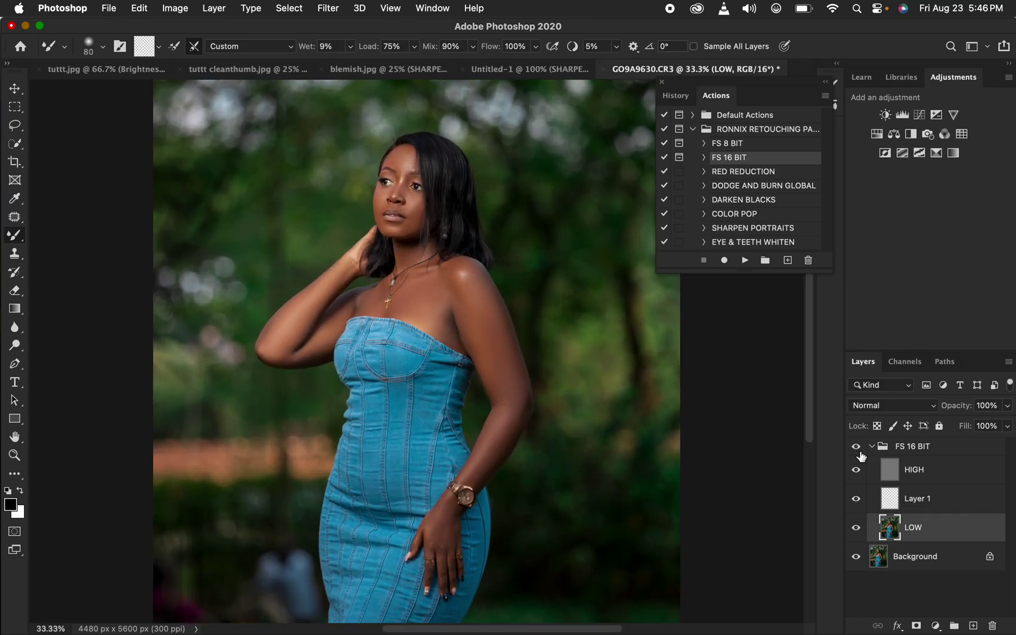
# Select the HIGH layer and set up the Clone Stamp tool with a Soft Round brush at 0% hardness.
pyautogui.click(952, 480)
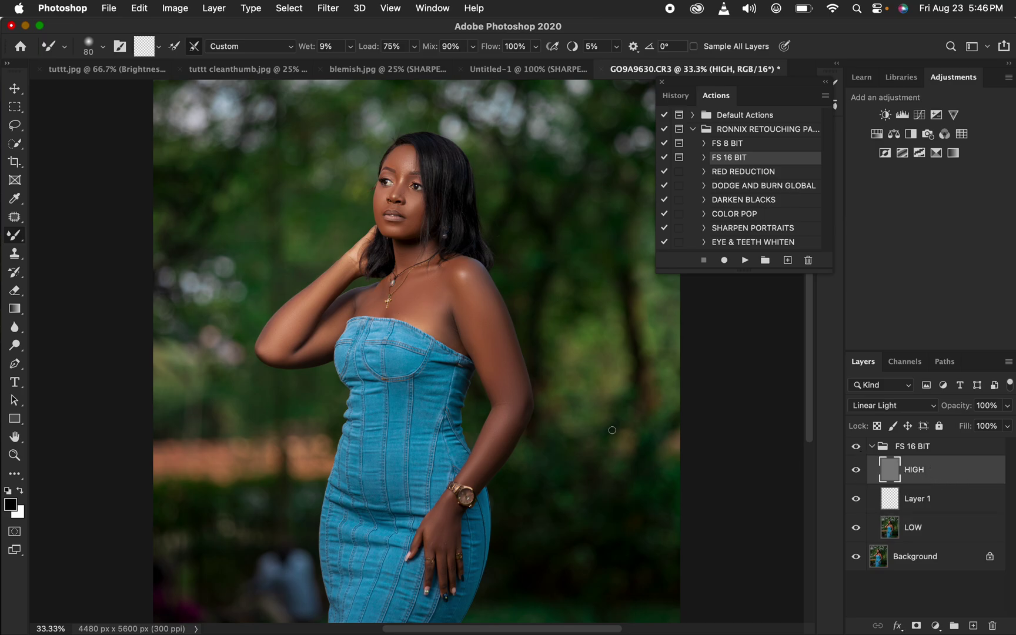
pyautogui.rightClick(24, 263)
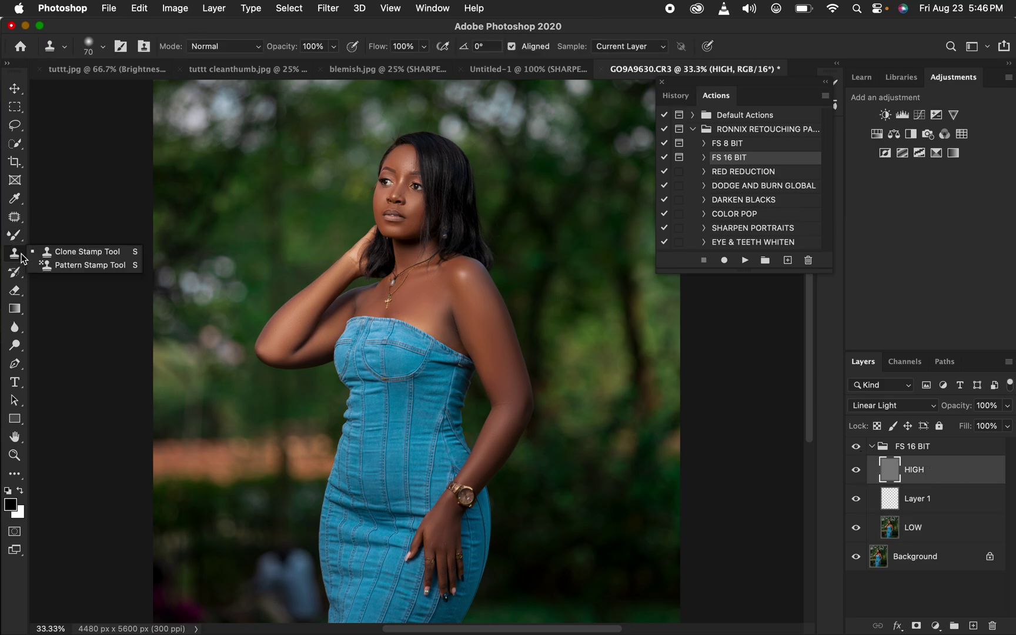
pyautogui.click(70, 252)
pyautogui.click(104, 47)
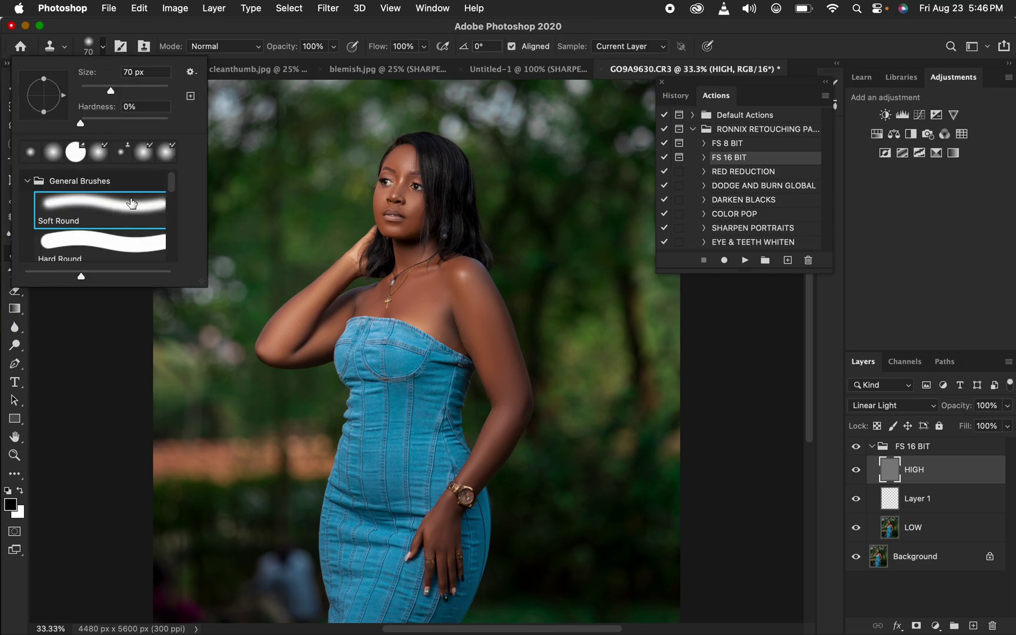
pyautogui.click(301, 34)
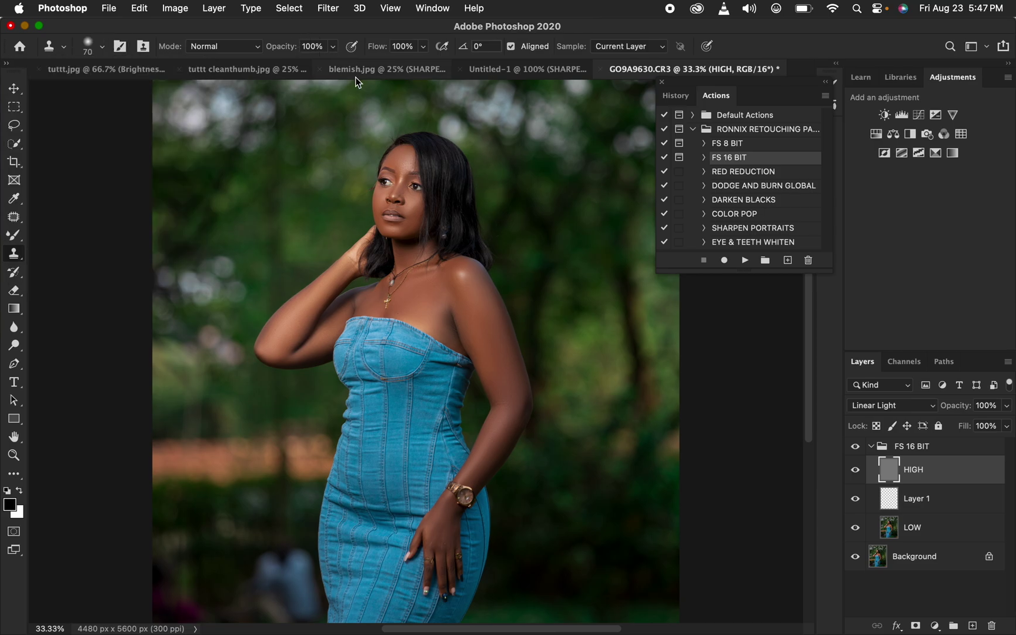
# Clone out the small blemishes on the chin and lower face on the HIGH layer with the Clone Stamp at size 25.
pyautogui.press('super+1')
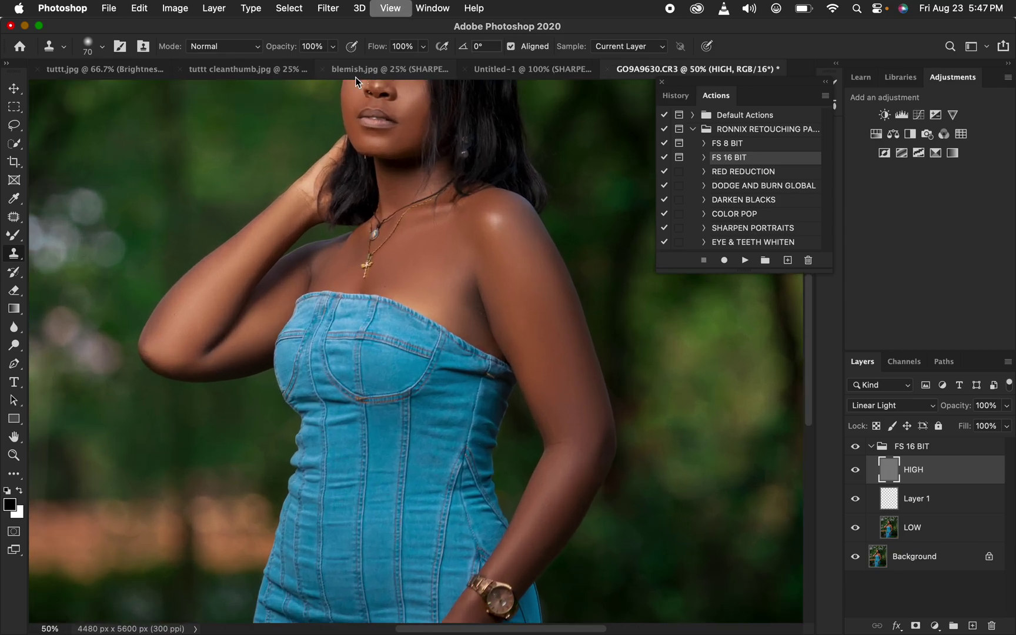
pyautogui.scroll(10, 467, 325)
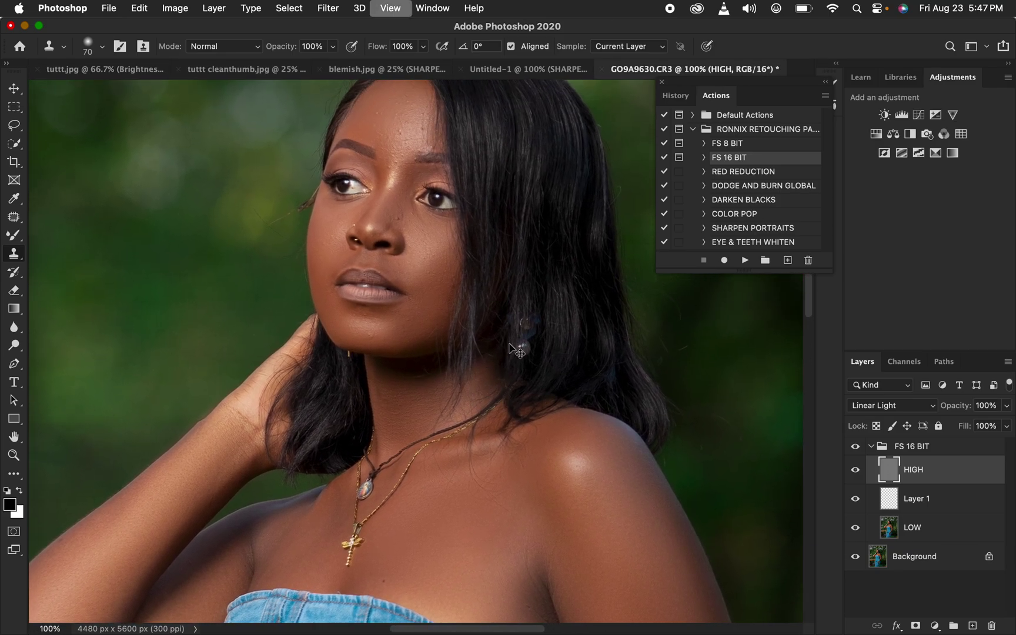
pyautogui.press('super+equal')
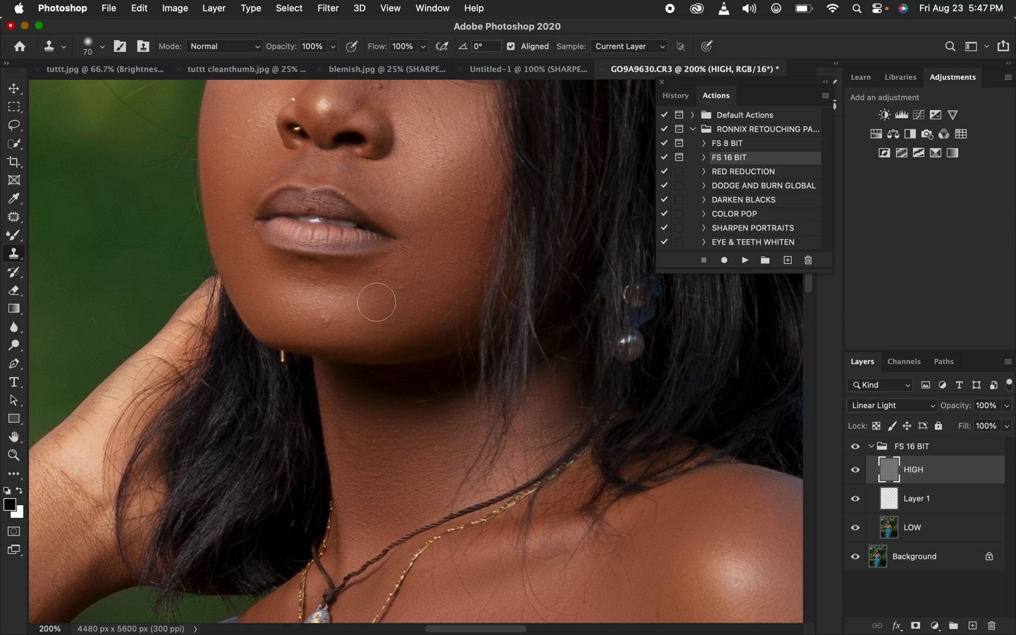
pyautogui.press('[')
pyautogui.press('[')
pyautogui.press('[')
pyautogui.press('[')
pyautogui.press('[')
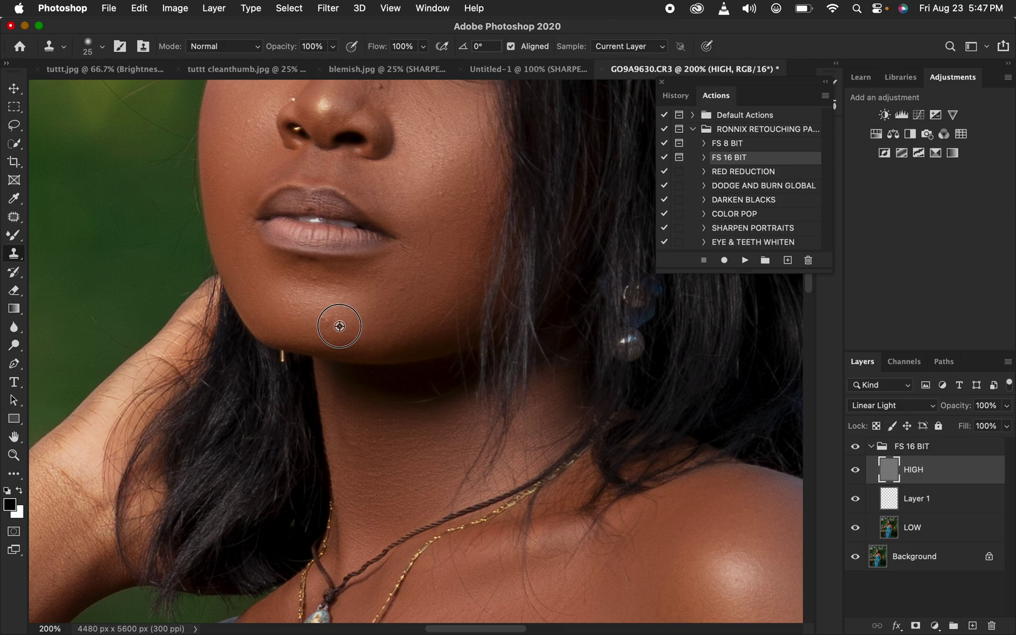
pyautogui.keyDown('alt'); pyautogui.click(340, 325); pyautogui.keyUp('alt')
pyautogui.moveTo(415, 176); pyautogui.dragTo(431, 273)
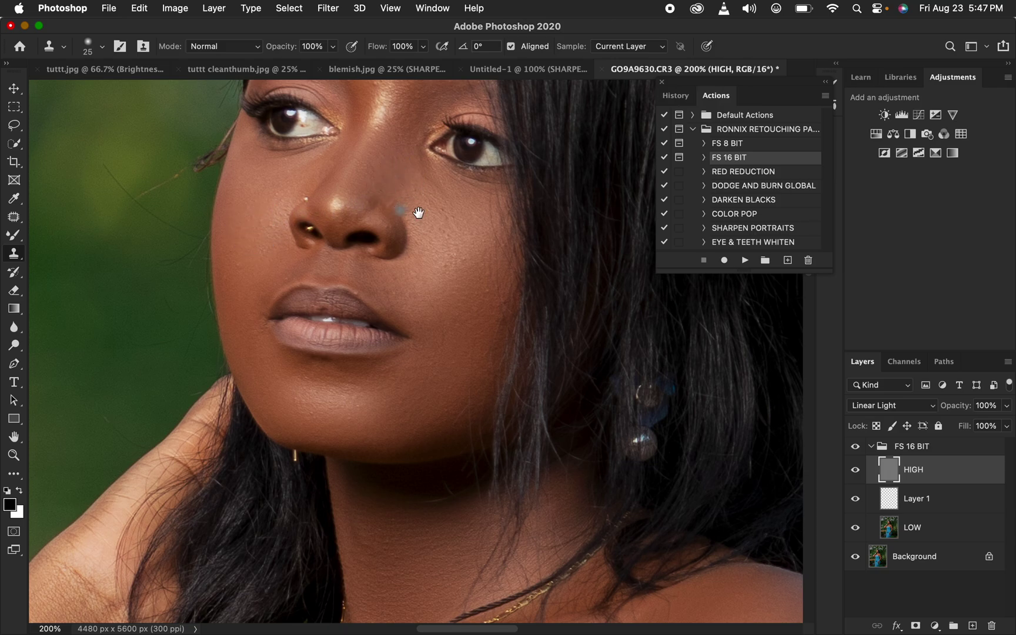
# Remove the bumps on the forehead and between the eyebrows by cloning nearby clean skin texture on the HIGH layer.
pyautogui.scroll(5, 452, 322)
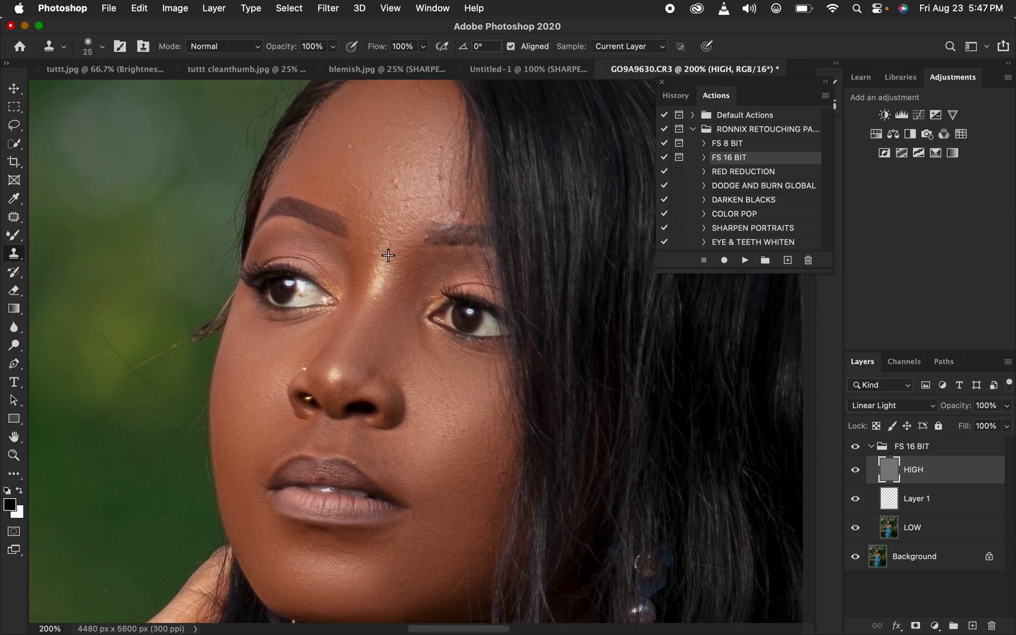
pyautogui.click(399, 191)
pyautogui.click(431, 177)
pyautogui.keyDown('alt'); pyautogui.click(370, 183); pyautogui.keyUp('alt')
pyautogui.click(362, 185)
pyautogui.keyDown('alt'); pyautogui.click(387, 293); pyautogui.keyUp('alt')
pyautogui.click(392, 303)
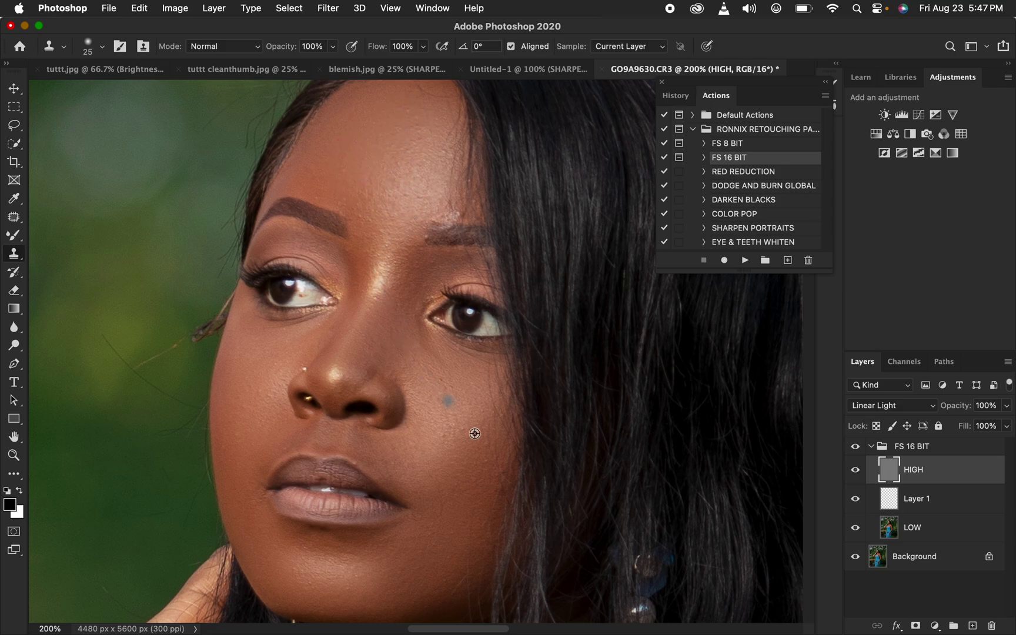
# Clone out the creases and spots at the armpit and the dark spot on the chest above the dress.
pyautogui.scroll(-15, 480, 506)
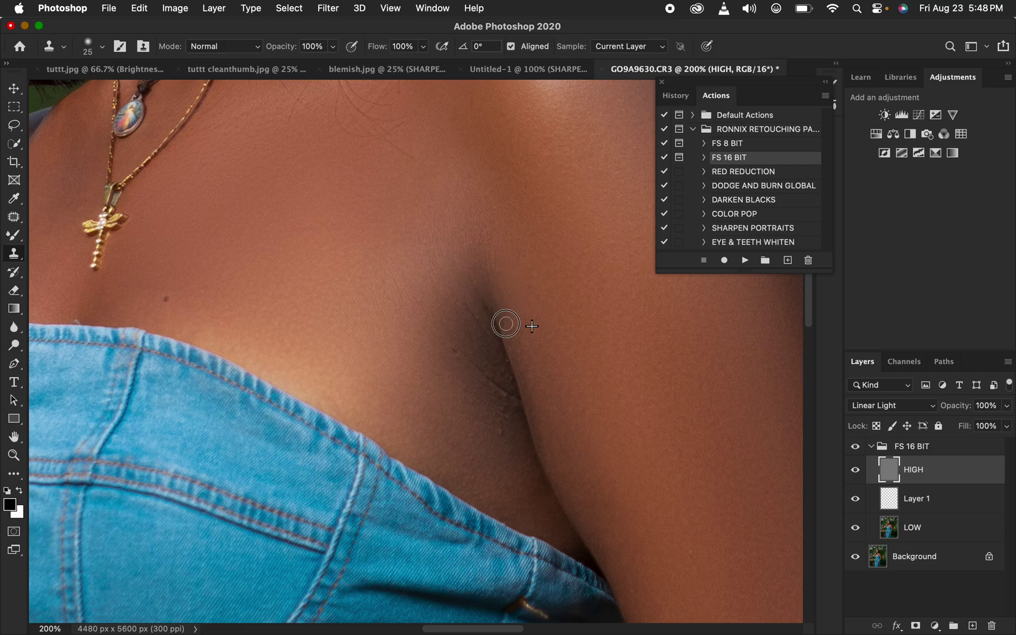
pyautogui.keyDown('alt'); pyautogui.click(472, 365); pyautogui.keyUp('alt')
pyautogui.moveTo(503, 402); pyautogui.dragTo(509, 412)
pyautogui.click(463, 370)
pyautogui.keyDown('alt'); pyautogui.click(457, 317); pyautogui.keyUp('alt')
pyautogui.click(167, 299)
# Compare the whole photo with and without the texture cleanup by toggling the FS 16 BIT group's visibility.
pyautogui.press('super+minus')
pyautogui.press('super+minus')
pyautogui.press('super+minus')
pyautogui.press('super+minus')
pyautogui.press('super+minus')
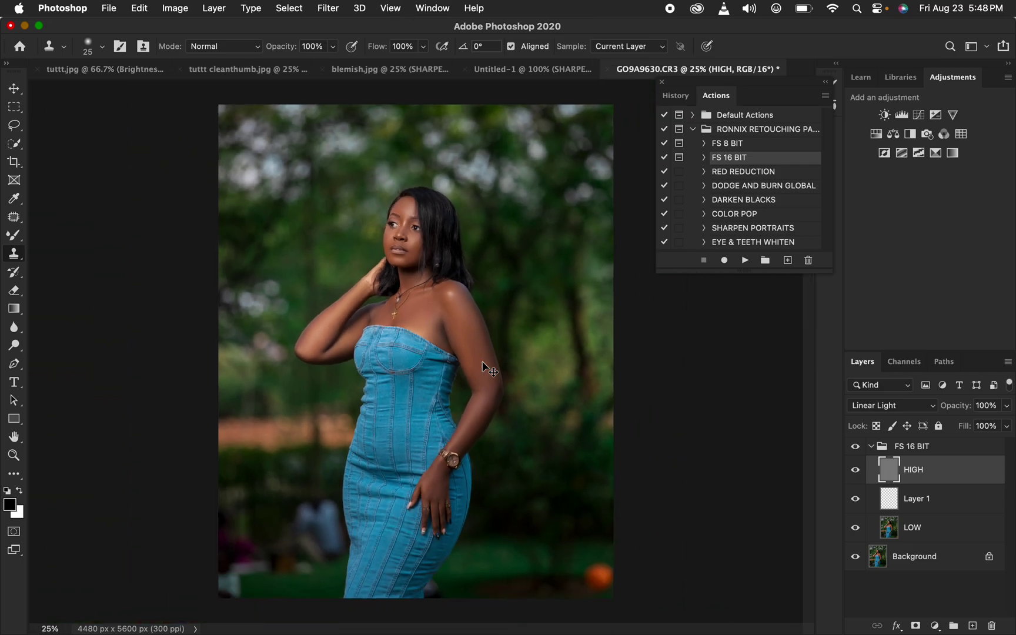
pyautogui.press('super+plus')
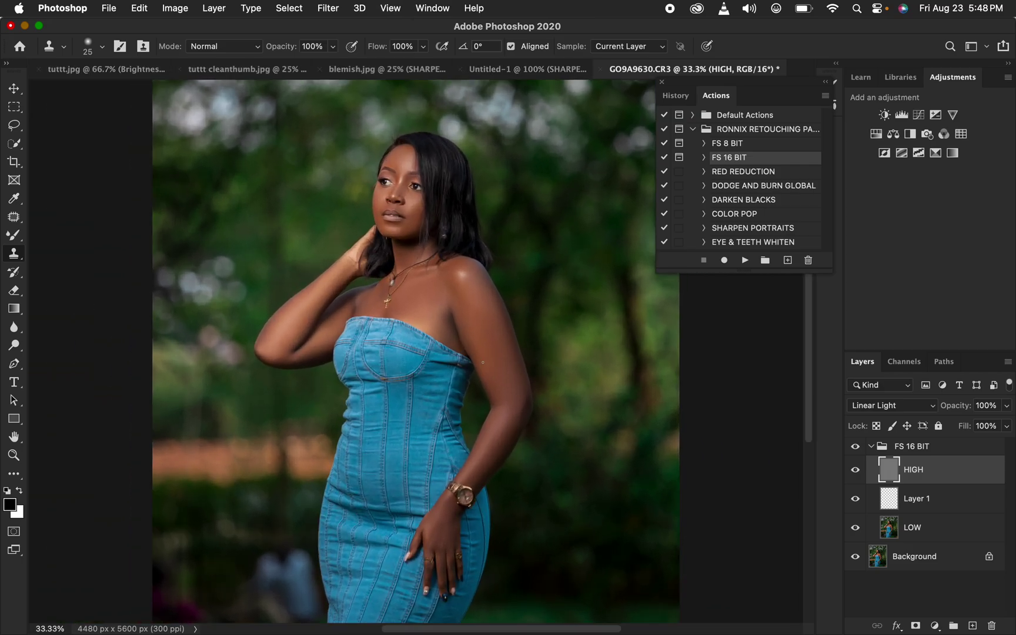
pyautogui.click(856, 447)
pyautogui.click(856, 446)
pyautogui.click(855, 446)
# Collapse the FS 16 BIT group, add a Gradient Map adjustment layer above it and hide the new layer.
pyautogui.click(872, 448)
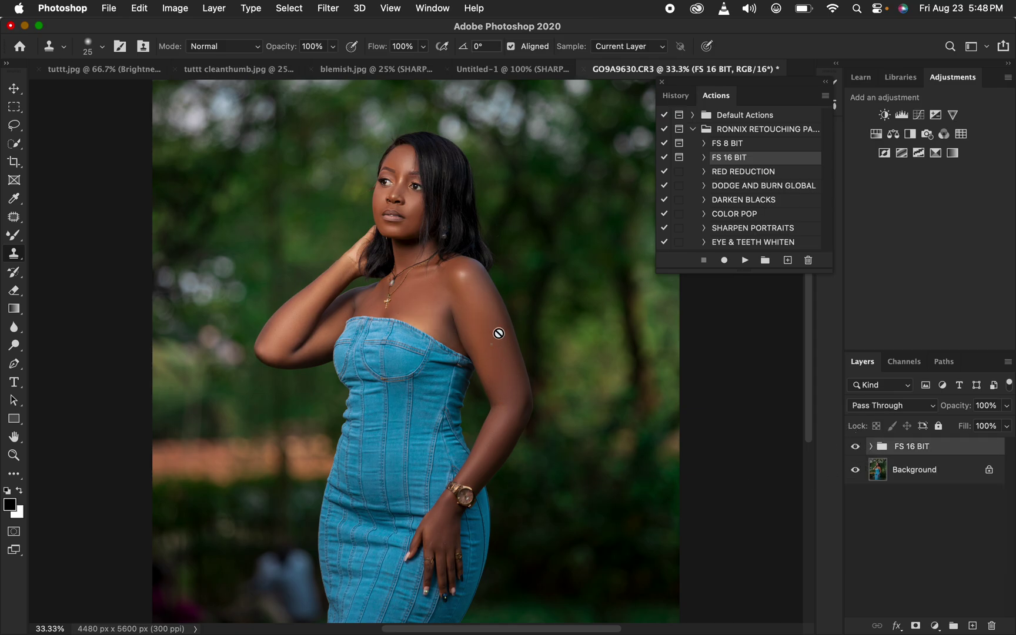
pyautogui.click(935, 625)
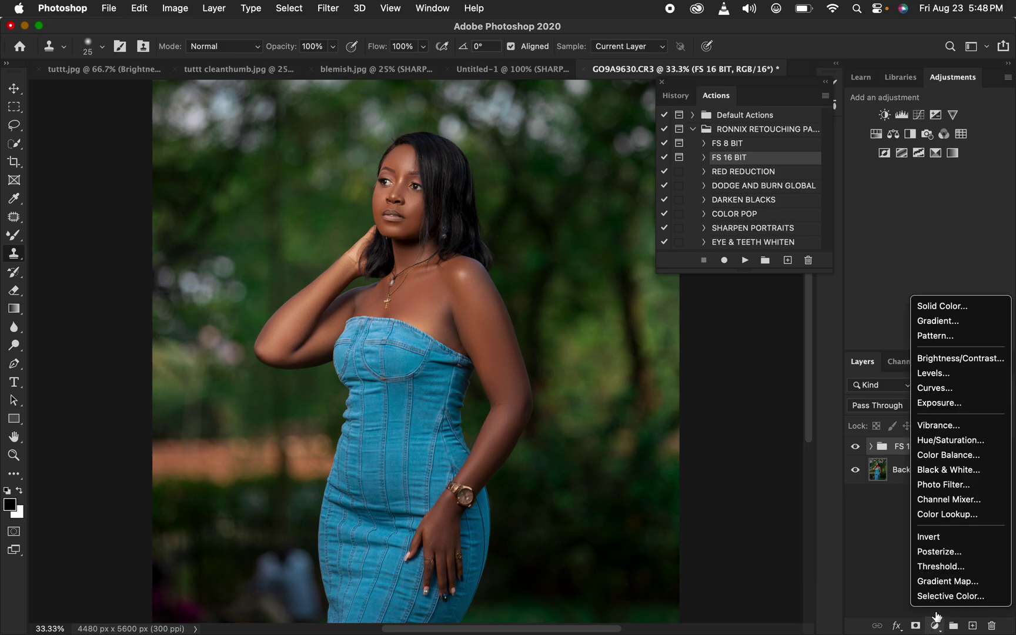
pyautogui.click(947, 584)
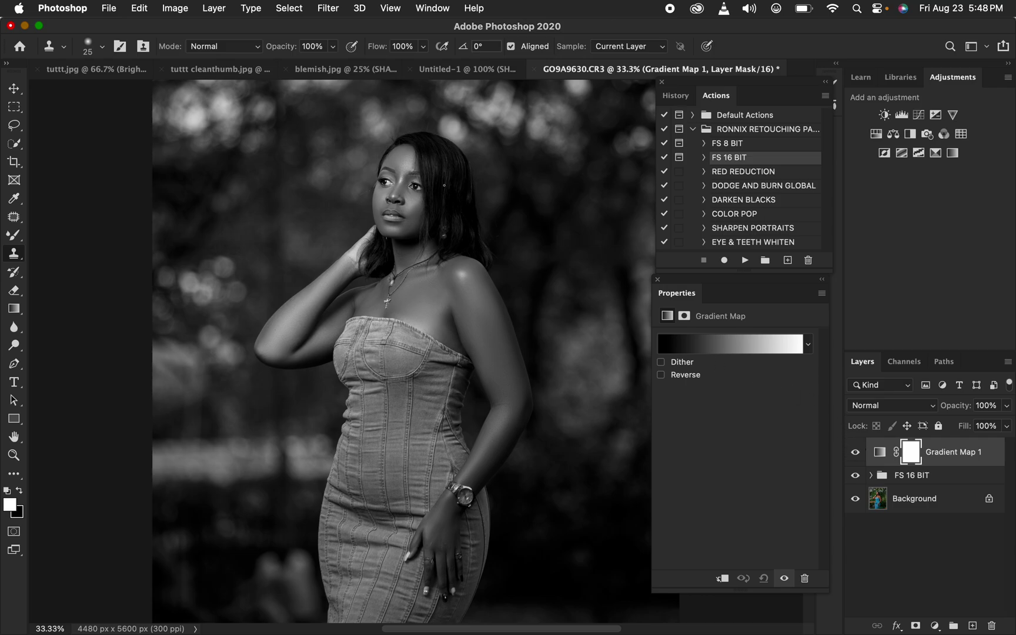
pyautogui.click(880, 458)
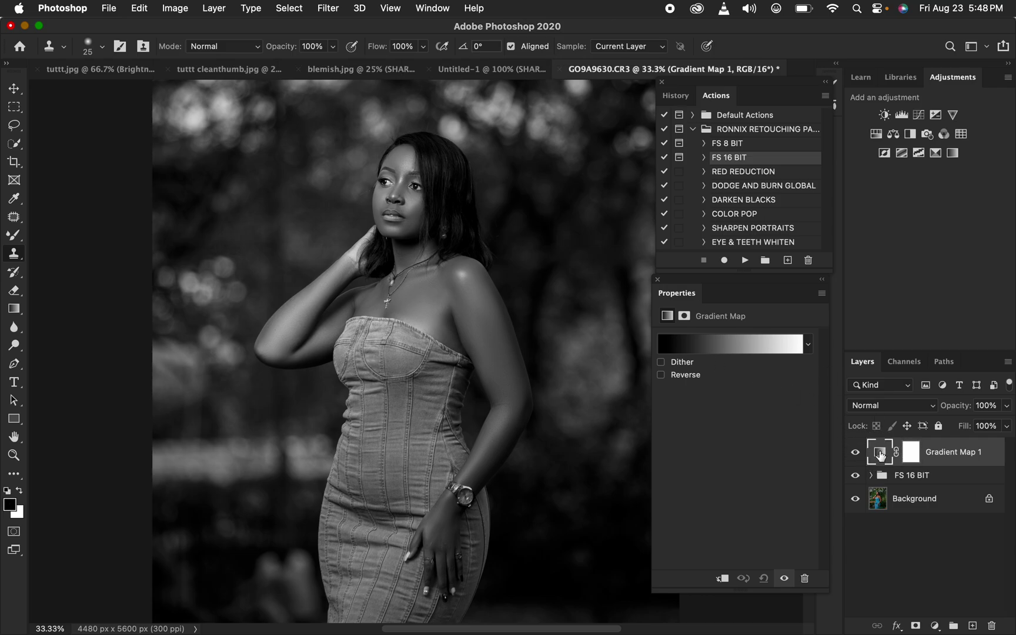
pyautogui.click(858, 456)
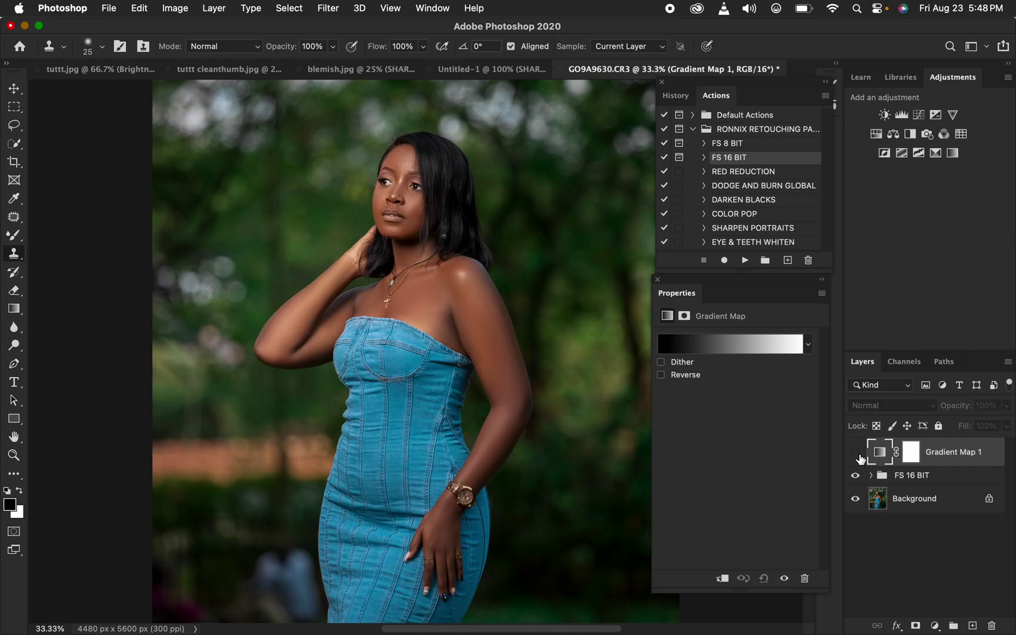
# Set the gradient map's black stop to a dark brown shadow tone, #2a1a10, sampled from the photo beside the raised arm.
pyautogui.click(715, 347)
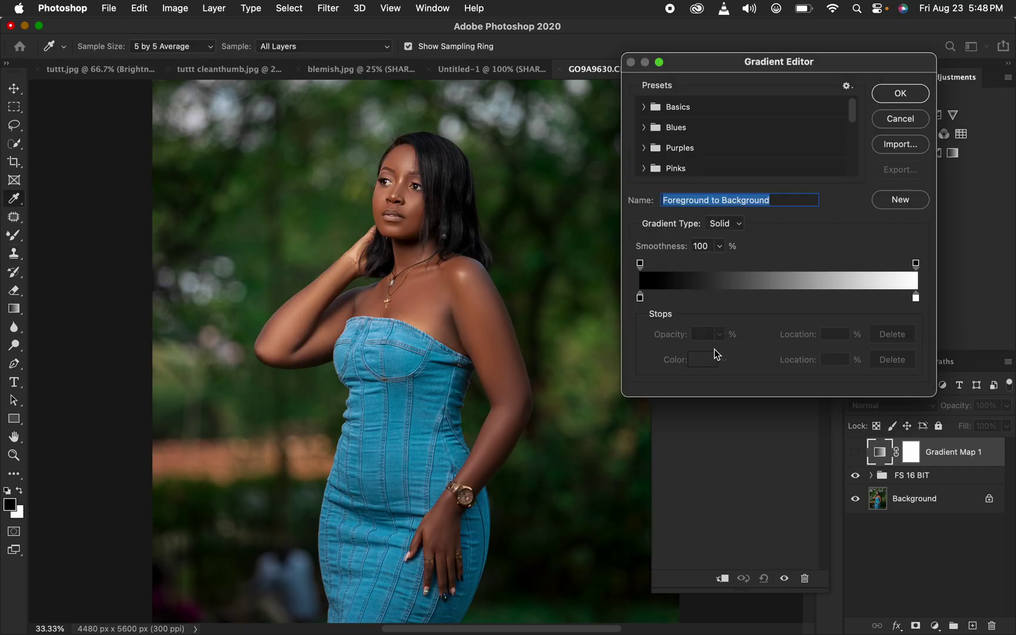
pyautogui.click(641, 299)
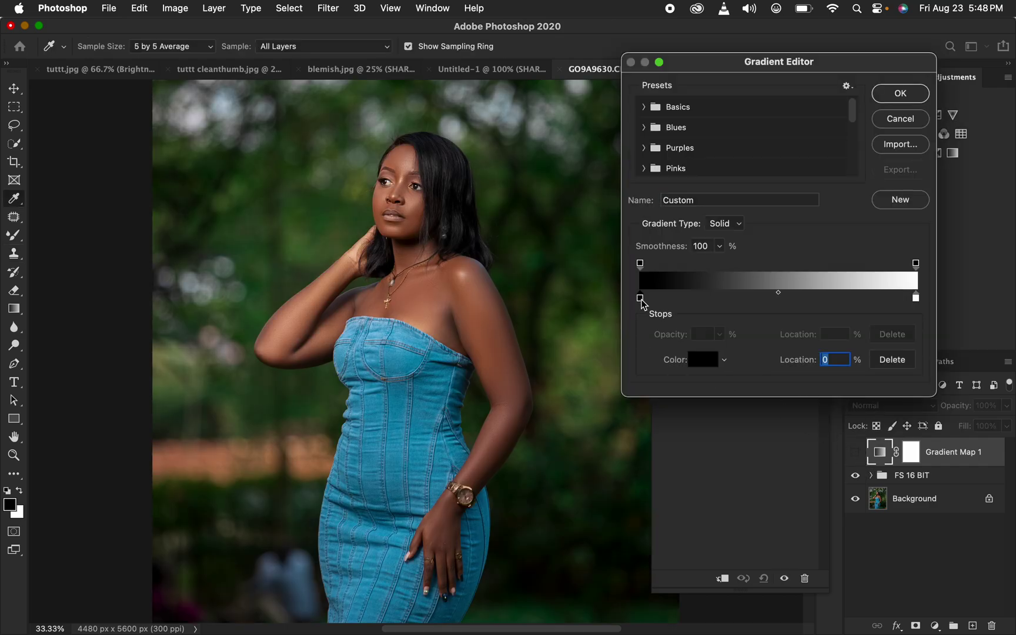
pyautogui.click(703, 363)
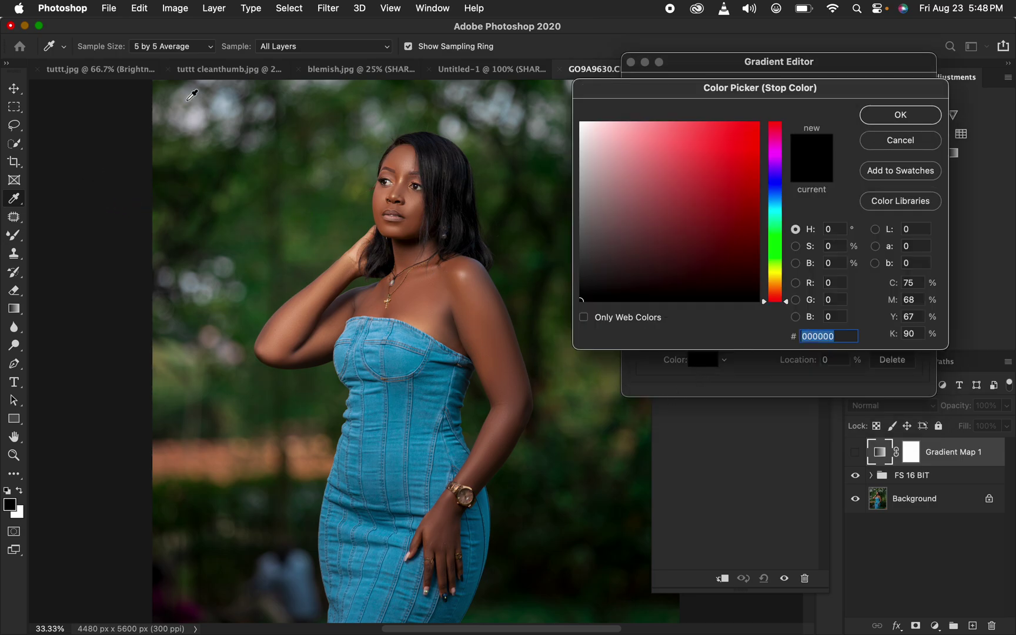
pyautogui.click(201, 46)
pyautogui.click(193, 47)
pyautogui.press('super+equal')
pyautogui.press('super+equal')
pyautogui.press('super+equal')
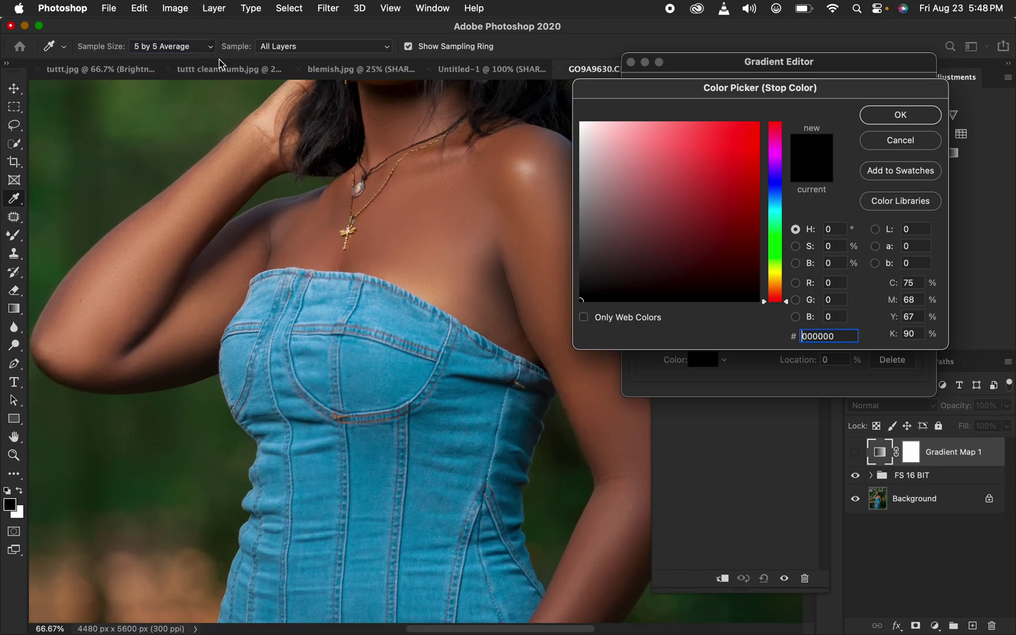
pyautogui.scroll(10, 452, 263)
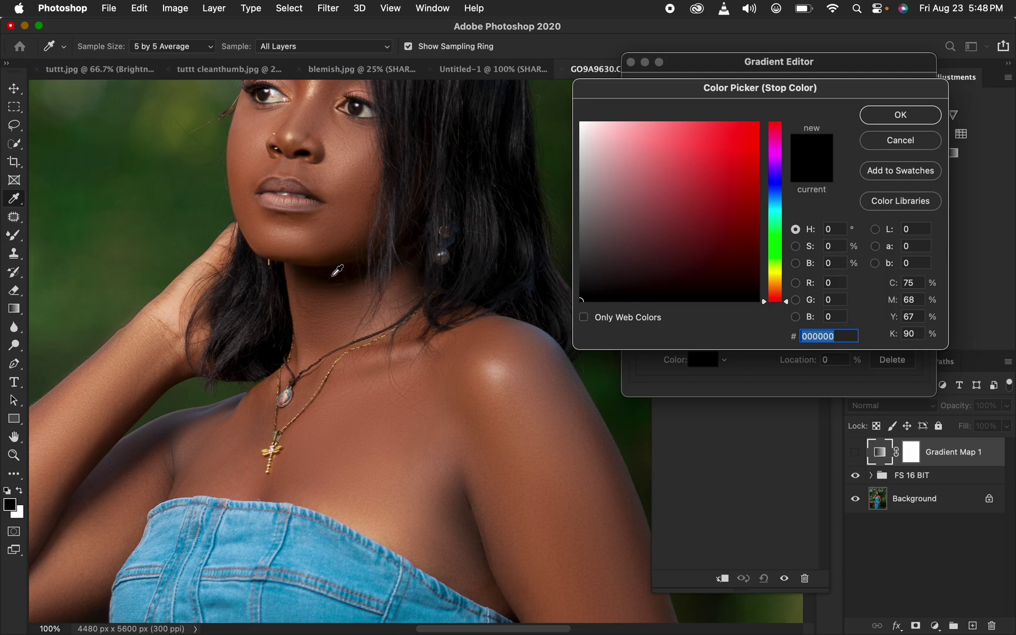
pyautogui.moveTo(182, 374); pyautogui.dragTo(224, 359)
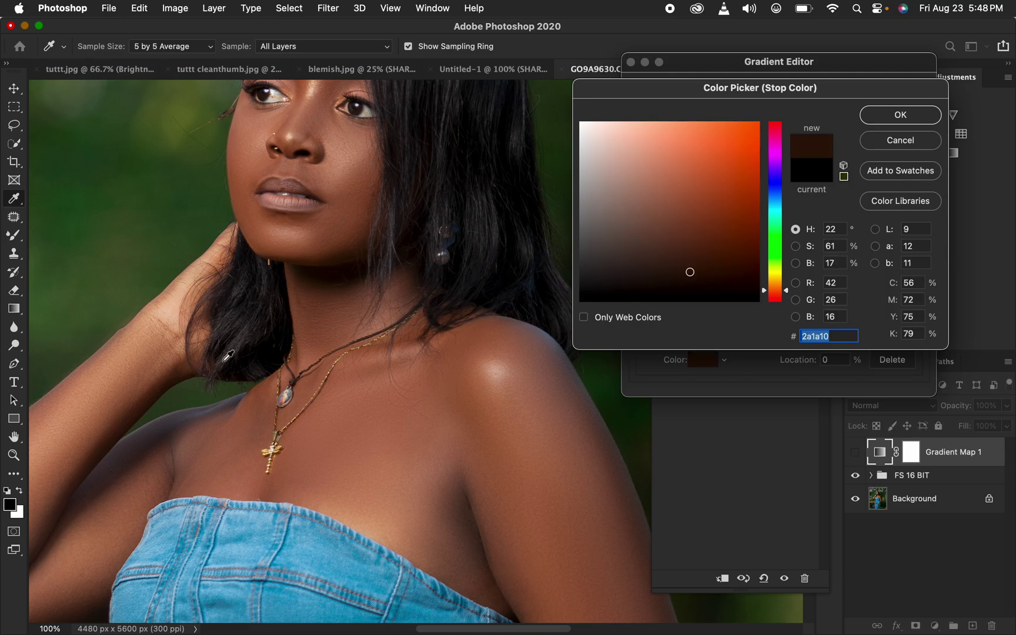
pyautogui.click(899, 116)
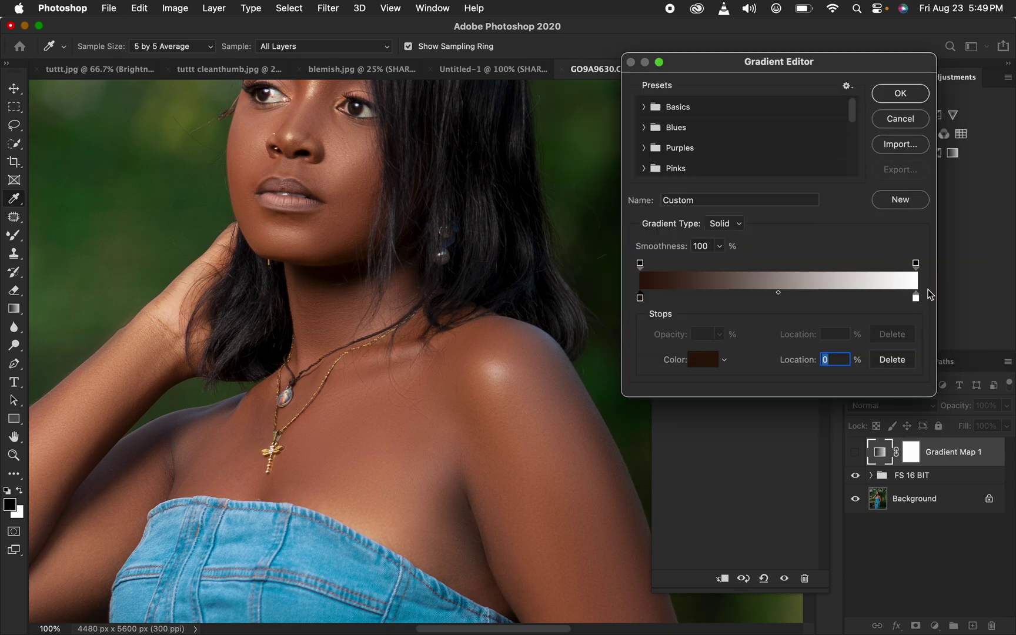
# Set the gradient's white stop to the light skin tone #c3a38e sampled from the shoulder highlight.
pyautogui.click(916, 298)
pyautogui.click(704, 367)
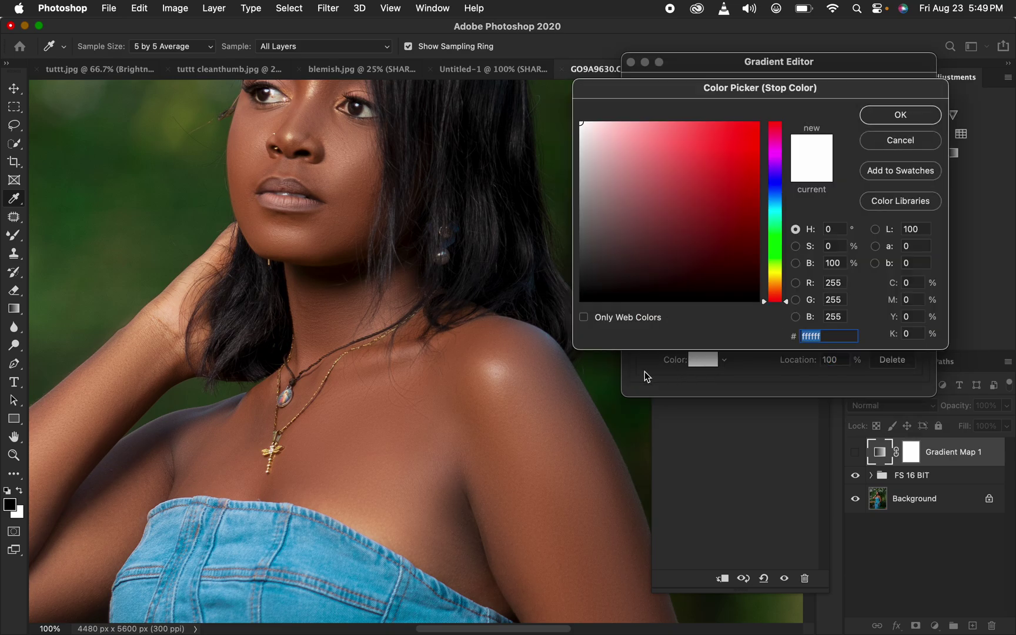
pyautogui.click(508, 368)
pyautogui.click(902, 126)
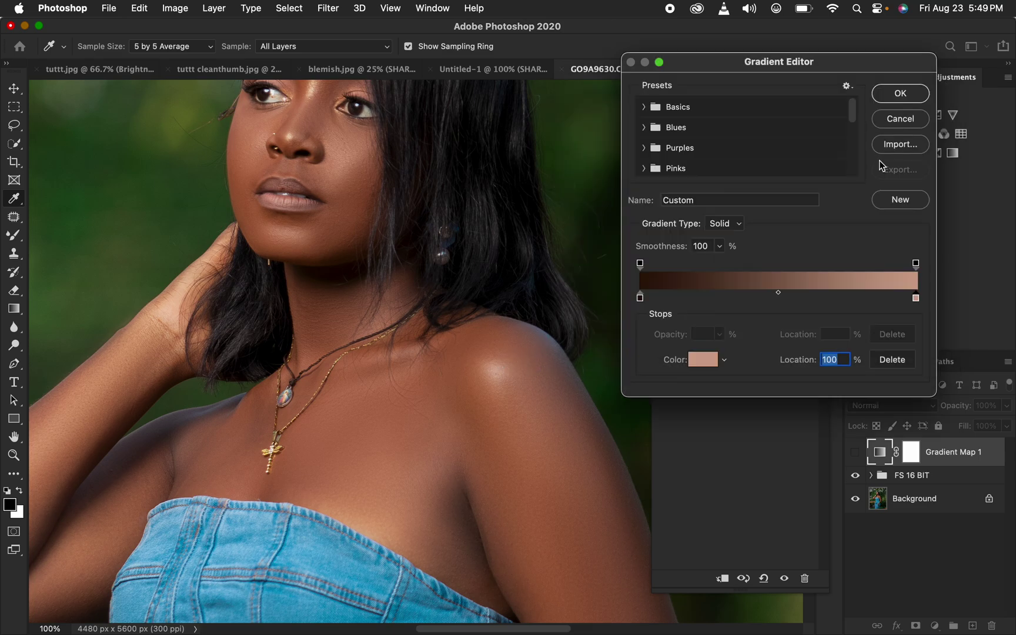
# Add a middle stop at 50% with a mid-tone skin colour sampled from the shoulder and accept the gradient.
pyautogui.click(770, 298)
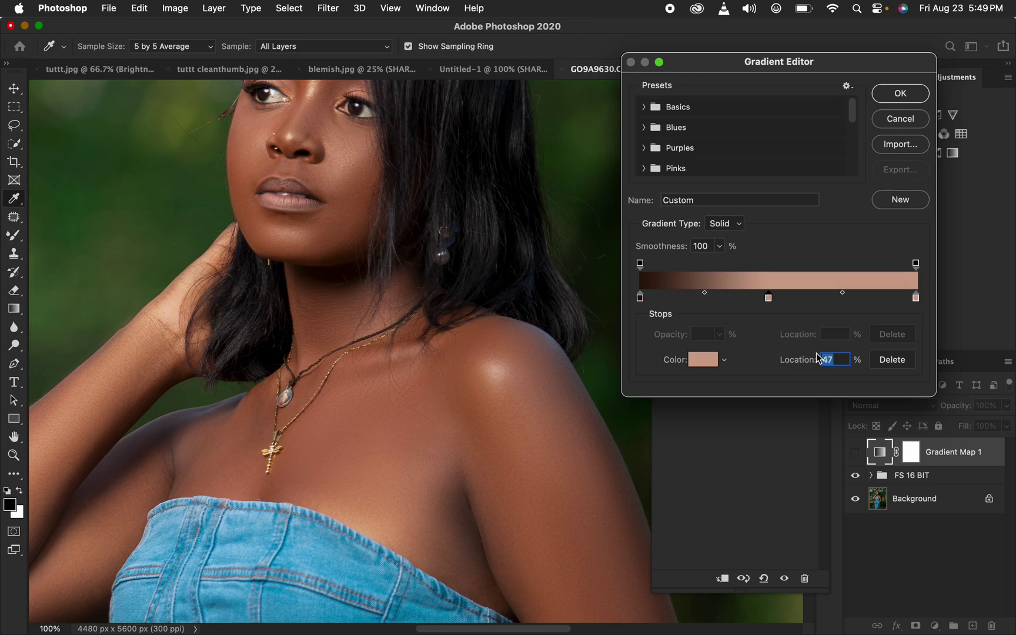
pyautogui.write('50')
pyautogui.click(705, 369)
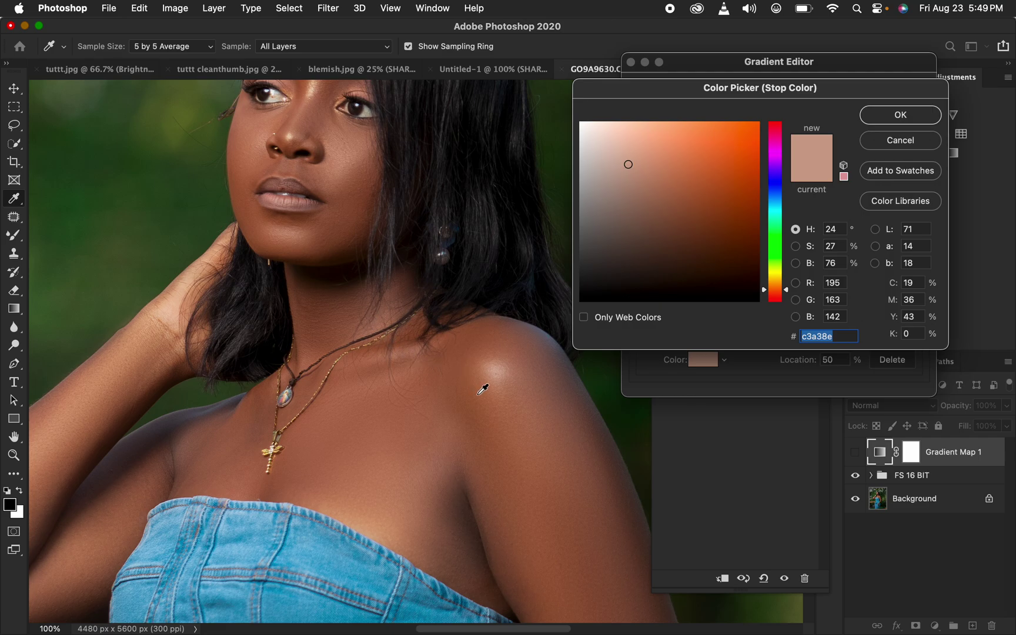
pyautogui.click(494, 379)
pyautogui.click(883, 122)
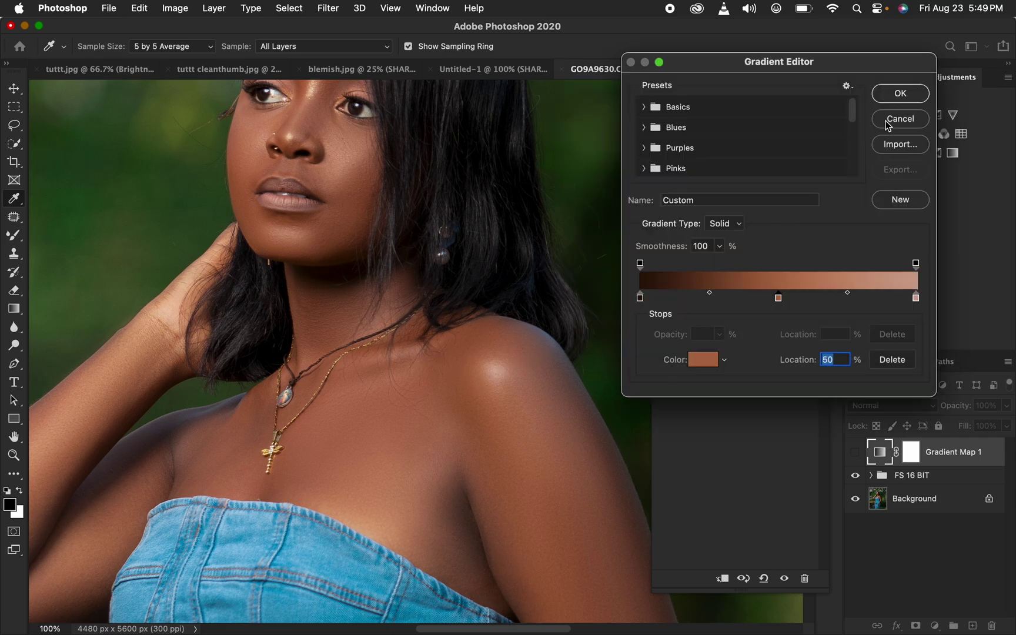
pyautogui.click(911, 95)
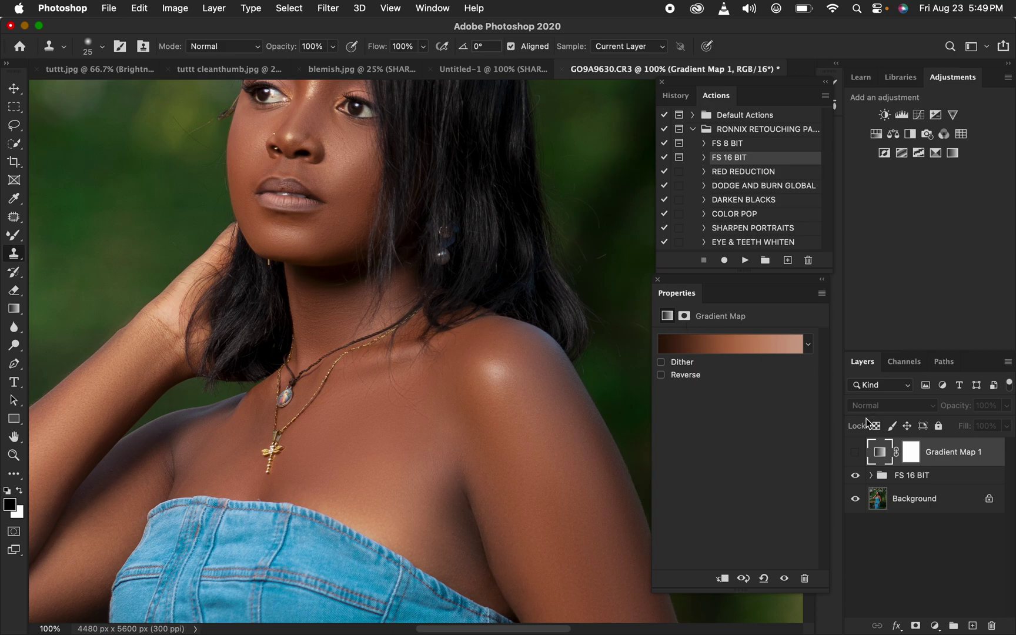
# Show the Gradient Map layer again and set its blend mode to Color.
pyautogui.click(856, 454)
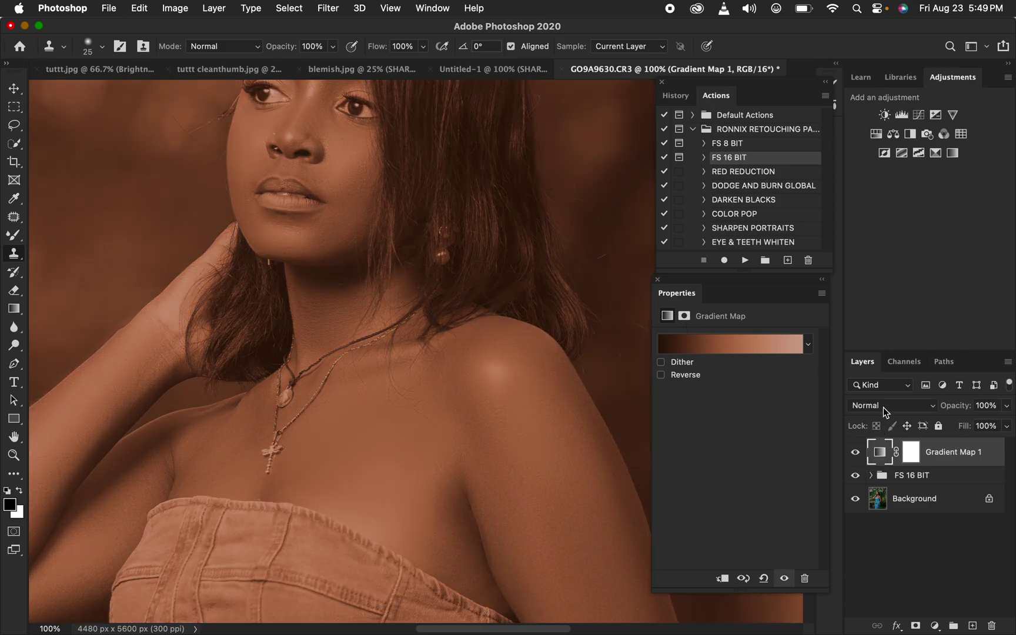
pyautogui.click(884, 406)
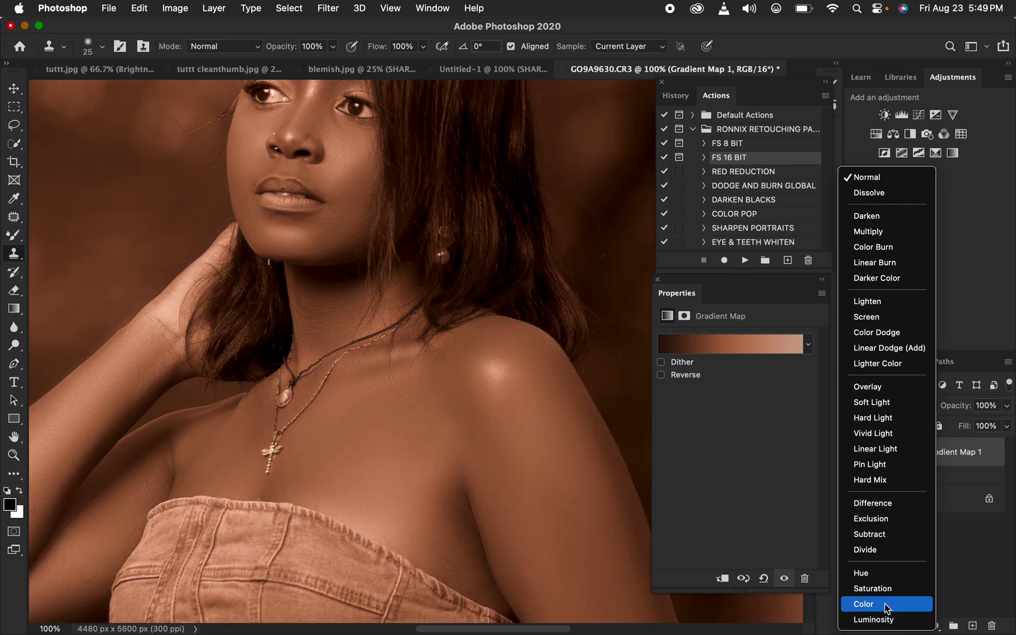
pyautogui.click(886, 603)
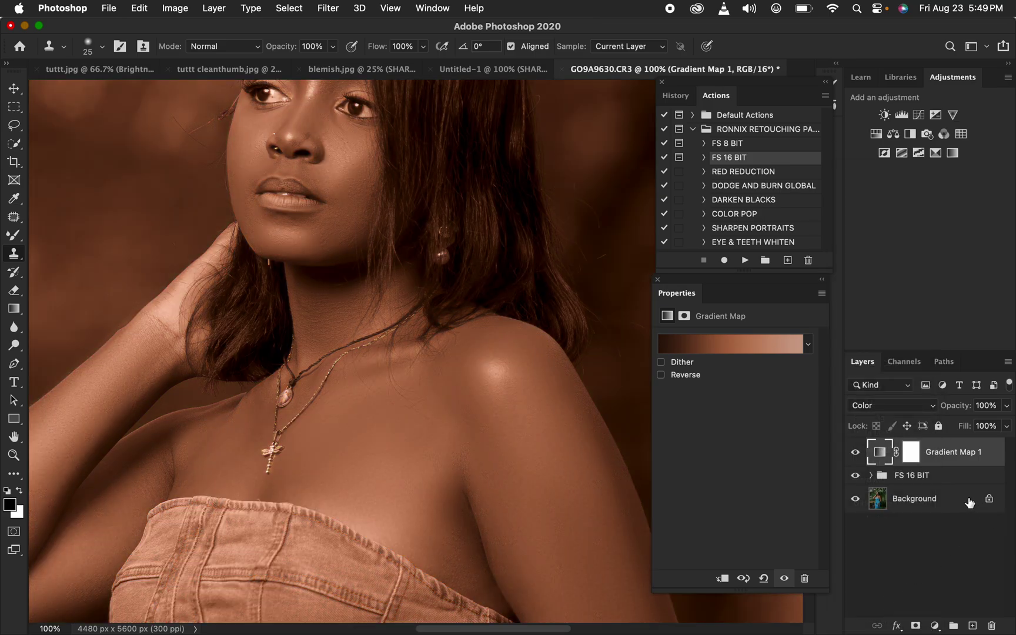
# Invert the Gradient Map layer's mask to black to hide the colour effect.
pyautogui.click(911, 457)
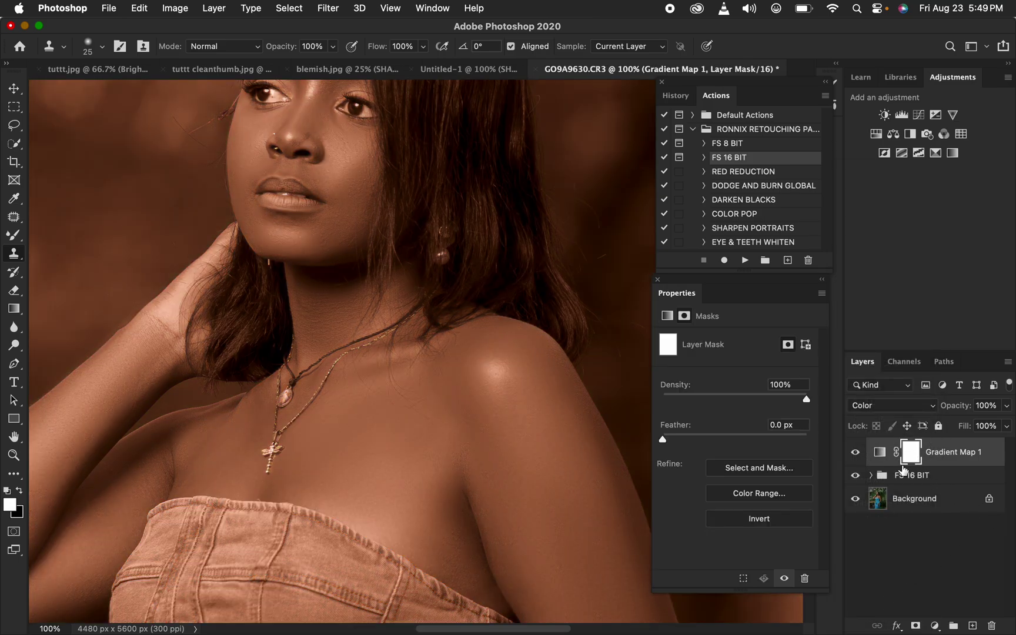
pyautogui.press('super+i')
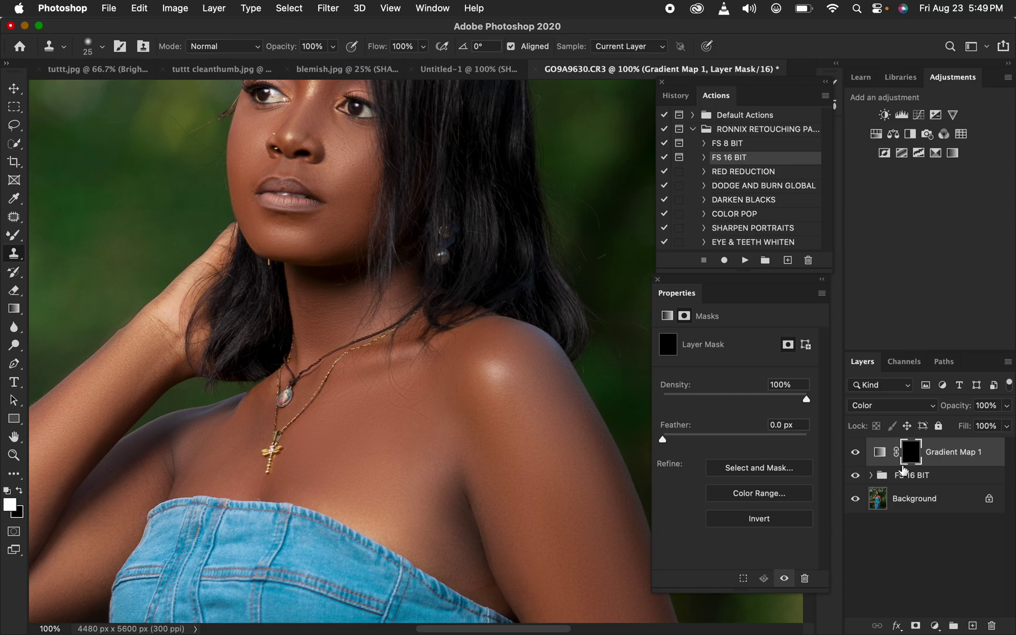
pyautogui.press('super+minus')
pyautogui.press('super+minus')
pyautogui.press('super+minus')
pyautogui.press('super+minus')
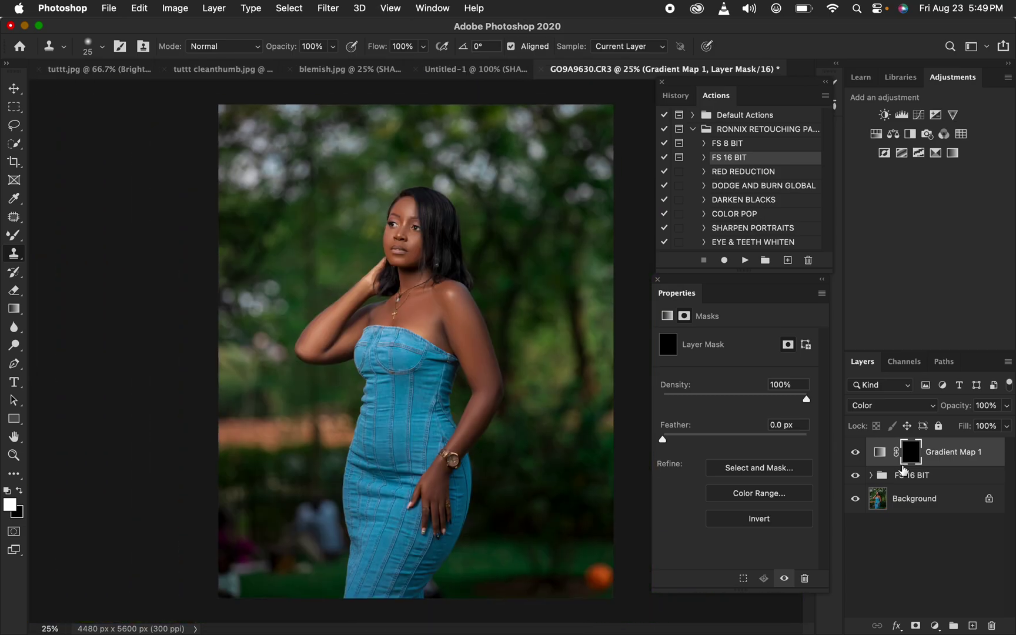
pyautogui.press('super+equal')
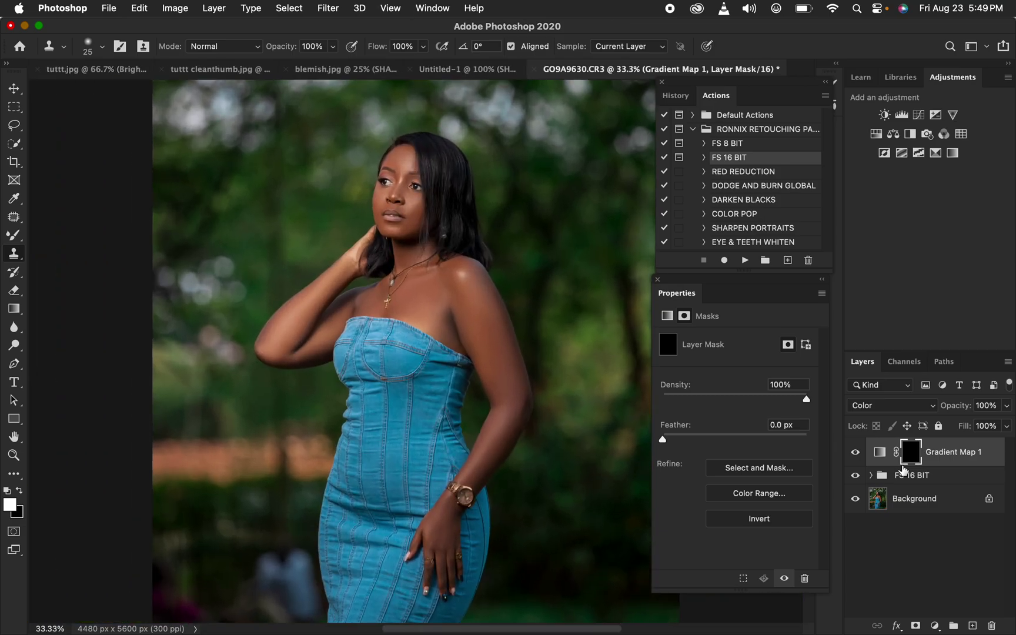
# With a soft round white Brush at 300 px, paint the Gradient Map mask over the lowered upper arm.
pyautogui.click(15, 236)
pyautogui.rightClick(15, 236)
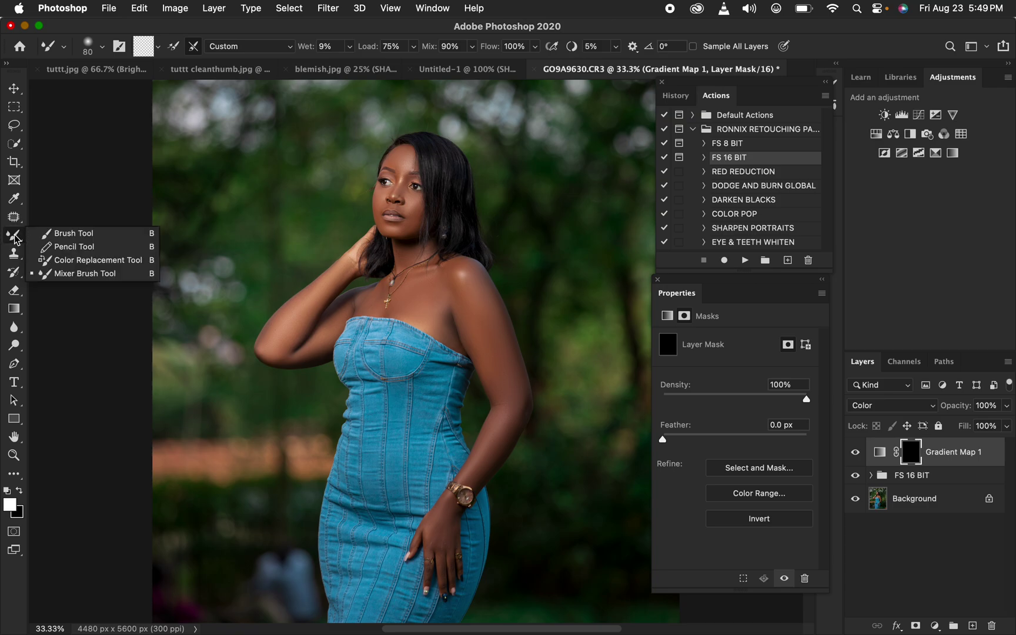
pyautogui.click(61, 231)
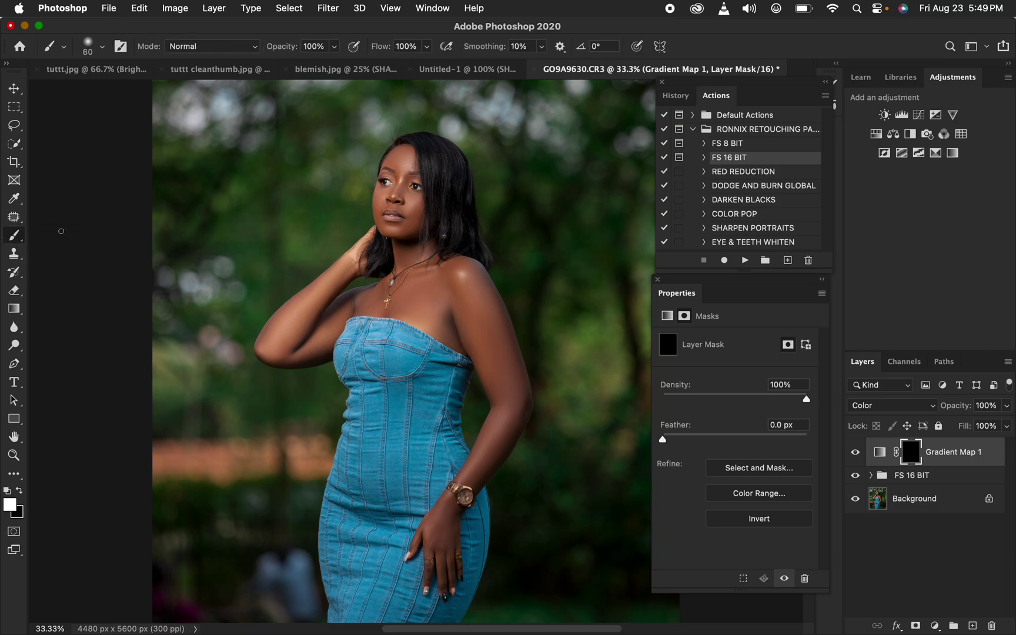
pyautogui.click(103, 48)
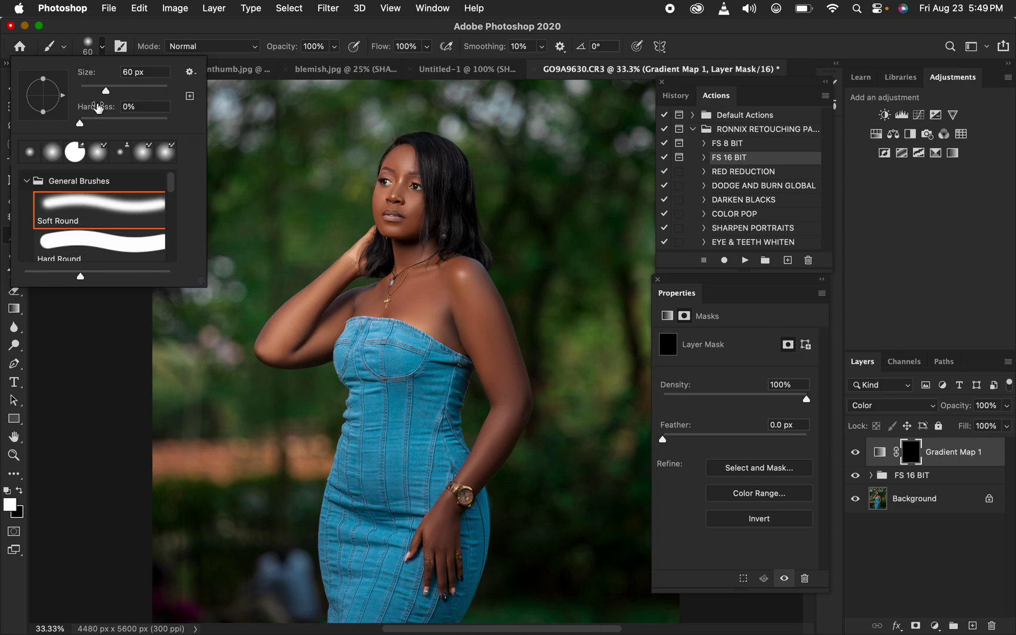
pyautogui.click(103, 49)
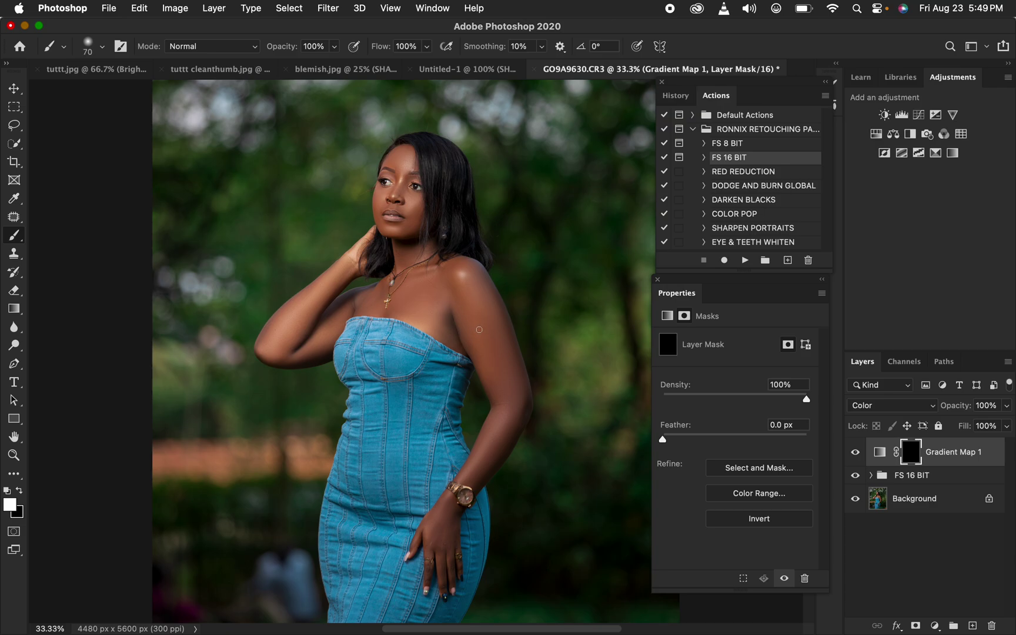
pyautogui.press(']')
pyautogui.press(']')
pyautogui.press(']')
pyautogui.press(']')
pyautogui.press(']')
pyautogui.moveTo(456, 303)
pyautogui.mouseDown()
pyautogui.moveTo(463, 297)
pyautogui.moveTo(507, 366)
pyautogui.mouseUp()
pyautogui.press('super+equal')
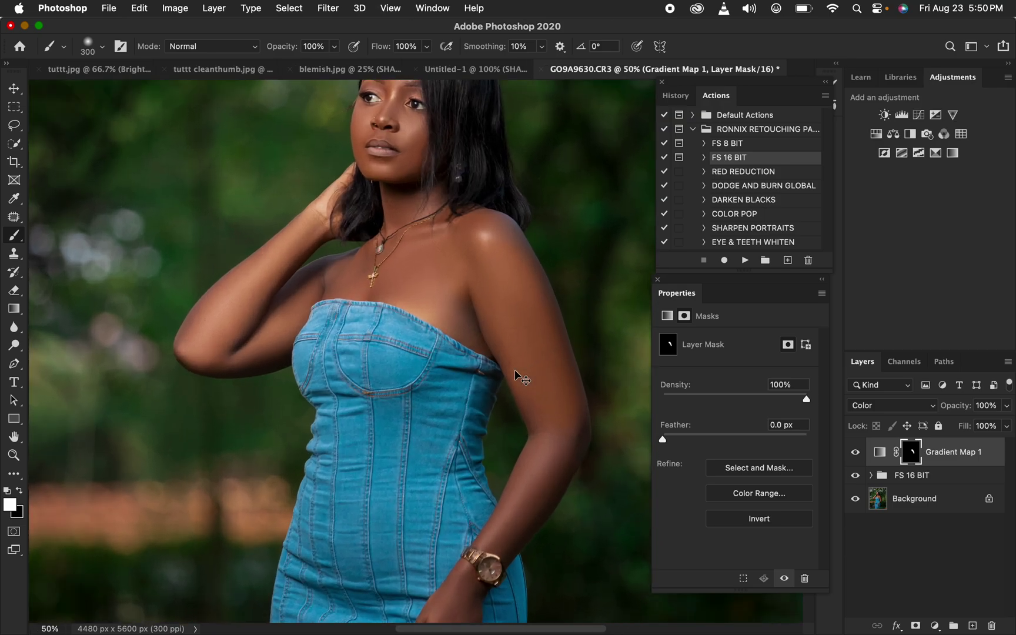
# Paint white on the Gradient Map mask over the shoulder and chest with a 175 px brush.
pyautogui.moveTo(535, 392)
pyautogui.mouseDown()
pyautogui.moveTo(516, 290)
pyautogui.moveTo(533, 358)
pyautogui.moveTo(524, 340)
pyautogui.mouseUp()
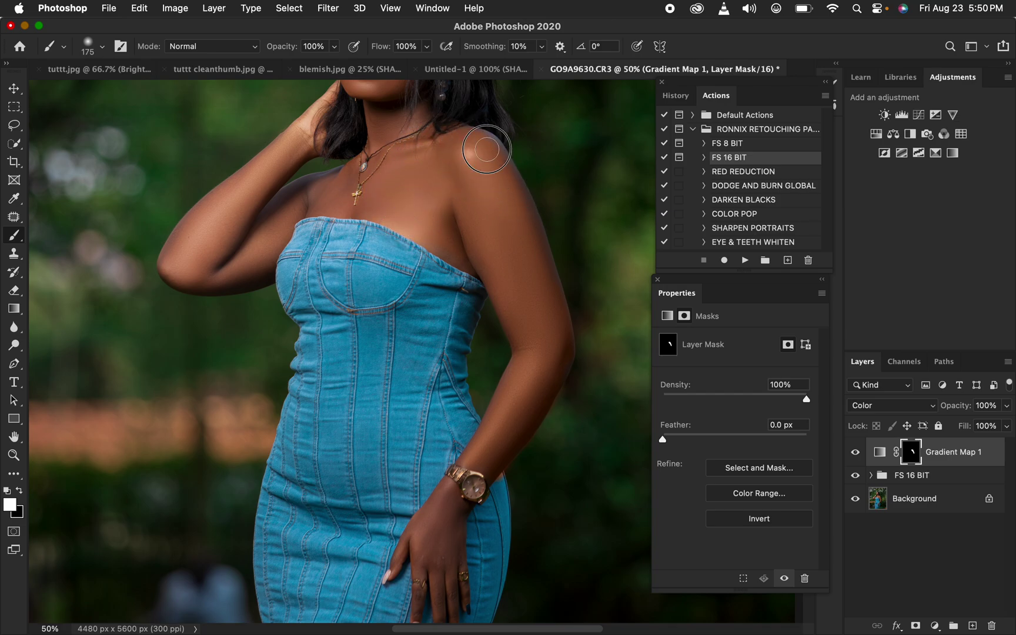
pyautogui.moveTo(527, 217)
pyautogui.mouseDown()
pyautogui.moveTo(487, 137)
pyautogui.moveTo(419, 213)
pyautogui.moveTo(434, 205)
pyautogui.moveTo(336, 212)
pyautogui.moveTo(265, 189)
pyautogui.moveTo(236, 194)
pyautogui.moveTo(214, 208)
pyautogui.moveTo(215, 239)
pyautogui.moveTo(226, 220)
pyautogui.moveTo(211, 233)
pyautogui.moveTo(222, 274)
pyautogui.moveTo(303, 198)
pyautogui.moveTo(338, 190)
pyautogui.moveTo(381, 134)
pyautogui.moveTo(370, 160)
pyautogui.moveTo(390, 120)
pyautogui.moveTo(419, 110)
pyautogui.moveTo(399, 122)
pyautogui.moveTo(425, 113)
pyautogui.moveTo(403, 130)
pyautogui.moveTo(387, 209)
pyautogui.moveTo(330, 196)
pyautogui.moveTo(293, 223)
pyautogui.moveTo(264, 268)
pyautogui.moveTo(188, 277)
pyautogui.moveTo(224, 277)
pyautogui.moveTo(176, 268)
pyautogui.moveTo(208, 278)
pyautogui.moveTo(192, 272)
pyautogui.moveTo(196, 234)
pyautogui.moveTo(187, 239)
pyautogui.moveTo(319, 109)
pyautogui.moveTo(167, 262)
pyautogui.moveTo(225, 269)
pyautogui.moveTo(177, 262)
pyautogui.moveTo(227, 182)
pyautogui.moveTo(188, 227)
pyautogui.moveTo(312, 118)
pyautogui.moveTo(185, 280)
pyautogui.moveTo(346, 221)
pyautogui.mouseUp()
pyautogui.moveTo(488, 288); pyautogui.dragTo(502, 209)
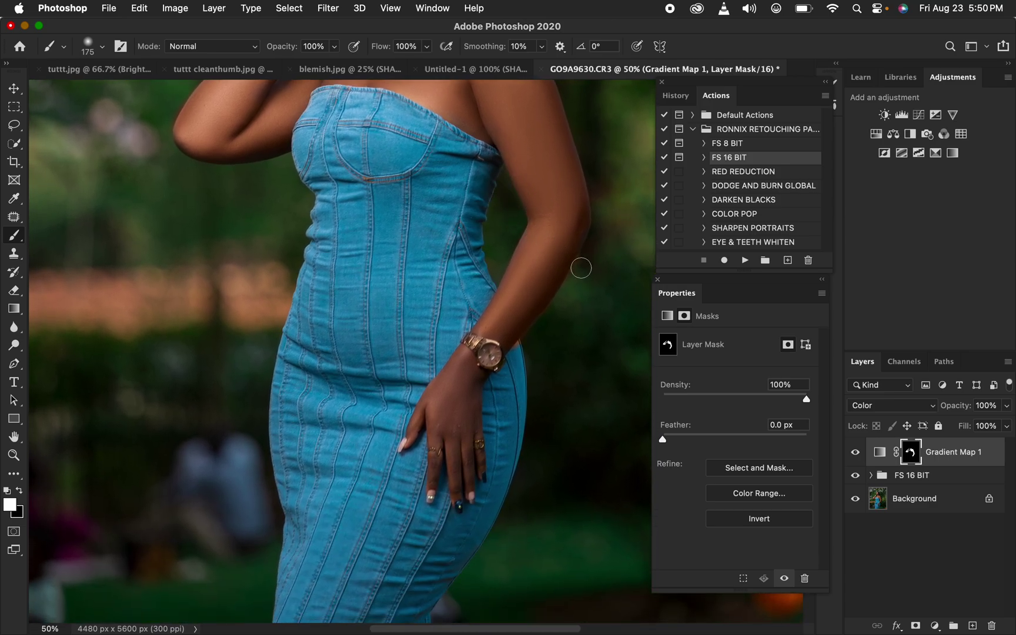
# Paint white on the Gradient Map mask over the lowered hand, forearm and elbow.
pyautogui.moveTo(448, 397)
pyautogui.mouseDown()
pyautogui.moveTo(451, 376)
pyautogui.moveTo(418, 410)
pyautogui.moveTo(438, 411)
pyautogui.moveTo(440, 453)
pyautogui.moveTo(446, 444)
pyautogui.moveTo(456, 470)
pyautogui.moveTo(462, 444)
pyautogui.moveTo(466, 483)
pyautogui.moveTo(468, 459)
pyautogui.moveTo(481, 466)
pyautogui.moveTo(467, 427)
pyautogui.moveTo(474, 433)
pyautogui.moveTo(467, 350)
pyautogui.moveTo(475, 368)
pyautogui.moveTo(444, 379)
pyautogui.moveTo(440, 389)
pyautogui.moveTo(450, 387)
pyautogui.moveTo(408, 437)
pyautogui.moveTo(435, 418)
pyautogui.moveTo(432, 486)
pyautogui.moveTo(442, 434)
pyautogui.moveTo(454, 483)
pyautogui.moveTo(462, 445)
pyautogui.moveTo(481, 465)
pyautogui.moveTo(470, 410)
pyautogui.moveTo(459, 421)
pyautogui.moveTo(432, 409)
pyautogui.moveTo(423, 417)
pyautogui.moveTo(464, 362)
pyautogui.moveTo(435, 383)
pyautogui.moveTo(457, 370)
pyautogui.mouseUp()
pyautogui.moveTo(498, 318)
pyautogui.mouseDown()
pyautogui.moveTo(519, 302)
pyautogui.moveTo(531, 222)
pyautogui.moveTo(511, 286)
pyautogui.moveTo(570, 222)
pyautogui.moveTo(581, 229)
pyautogui.moveTo(558, 221)
pyautogui.mouseUp()
pyautogui.moveTo(533, 180); pyautogui.dragTo(527, 189)
# Paint white on the Gradient Map mask over the raised arm, neck and face with a 90 px brush.
pyautogui.scroll(5, 434, 179)
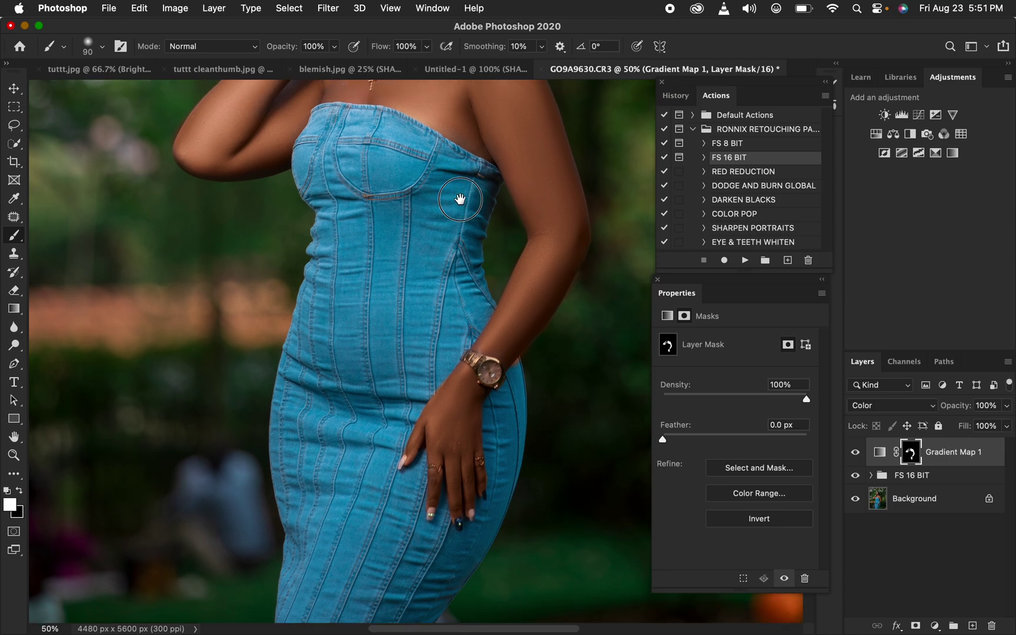
pyautogui.moveTo(382, 201)
pyautogui.mouseDown()
pyautogui.moveTo(373, 220)
pyautogui.moveTo(430, 219)
pyautogui.mouseUp()
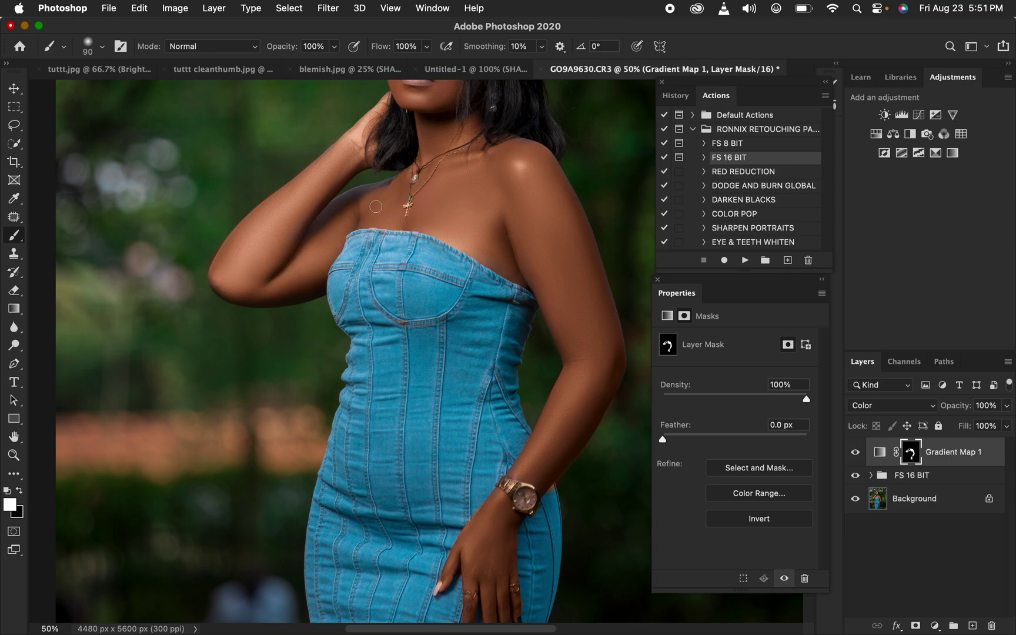
pyautogui.scroll(5, 484, 230)
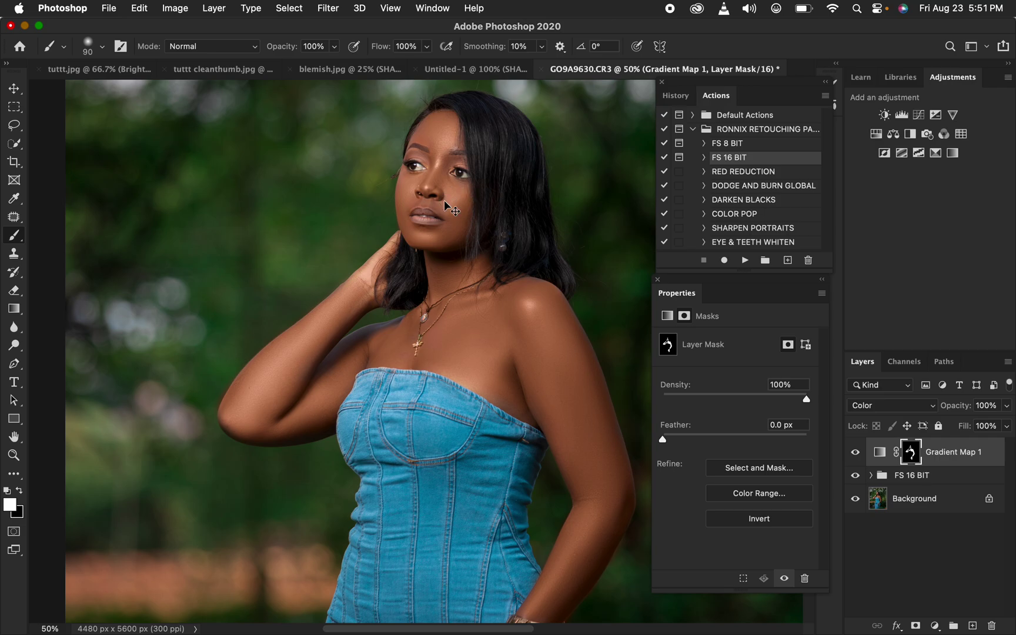
pyautogui.press('super+equal')
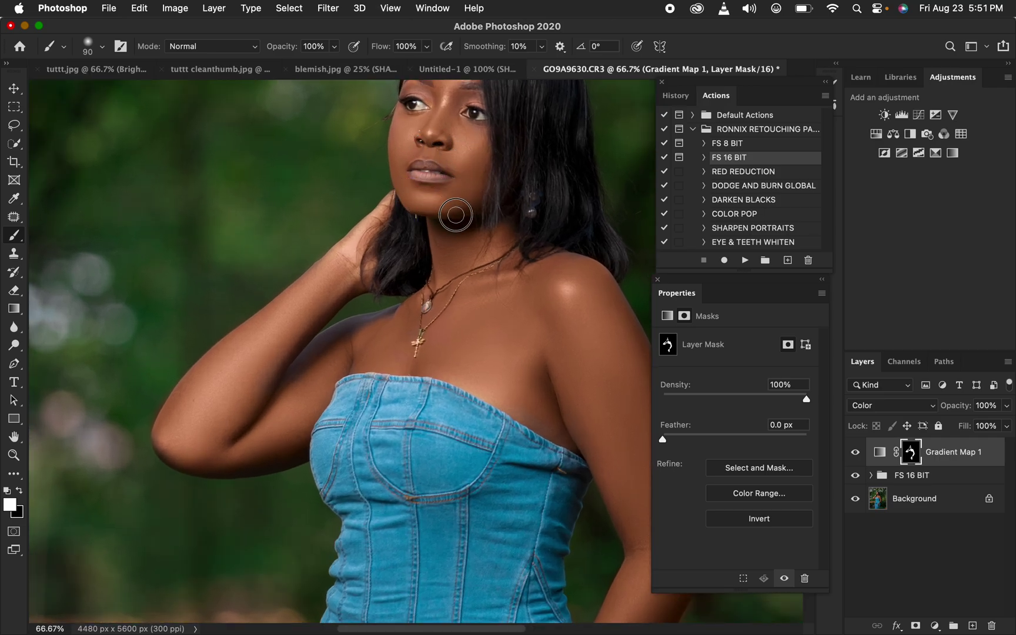
pyautogui.moveTo(489, 178); pyautogui.dragTo(467, 222)
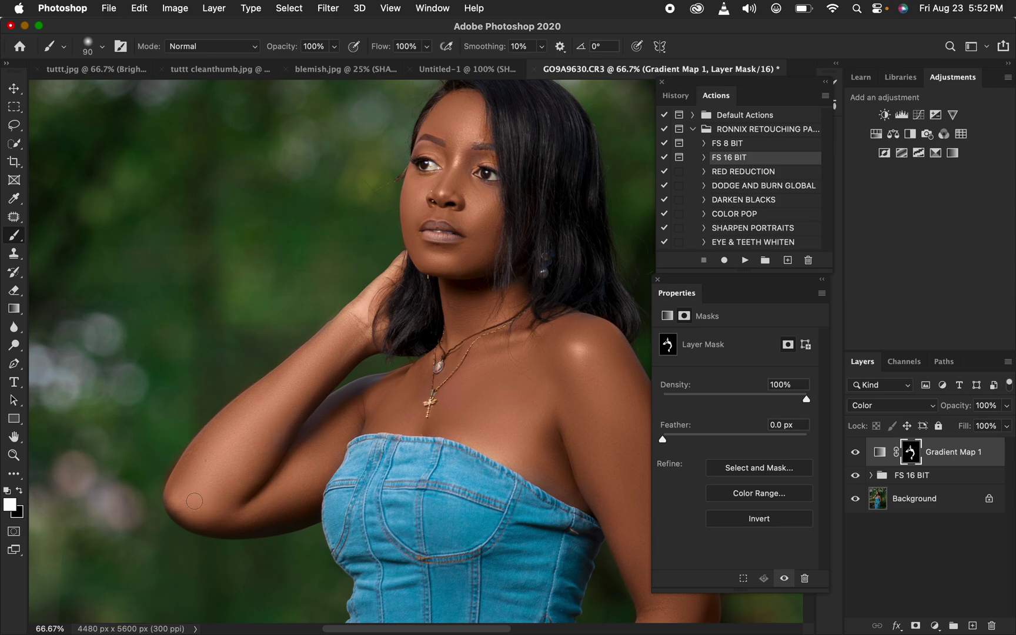
# Clean up the Gradient Map mask with black over the necklace and dress edges, and white on the chest skin along the neckline.
pyautogui.click(18, 487)
pyautogui.moveTo(503, 494); pyautogui.dragTo(412, 352)
pyautogui.scroll(-5, 497, 302)
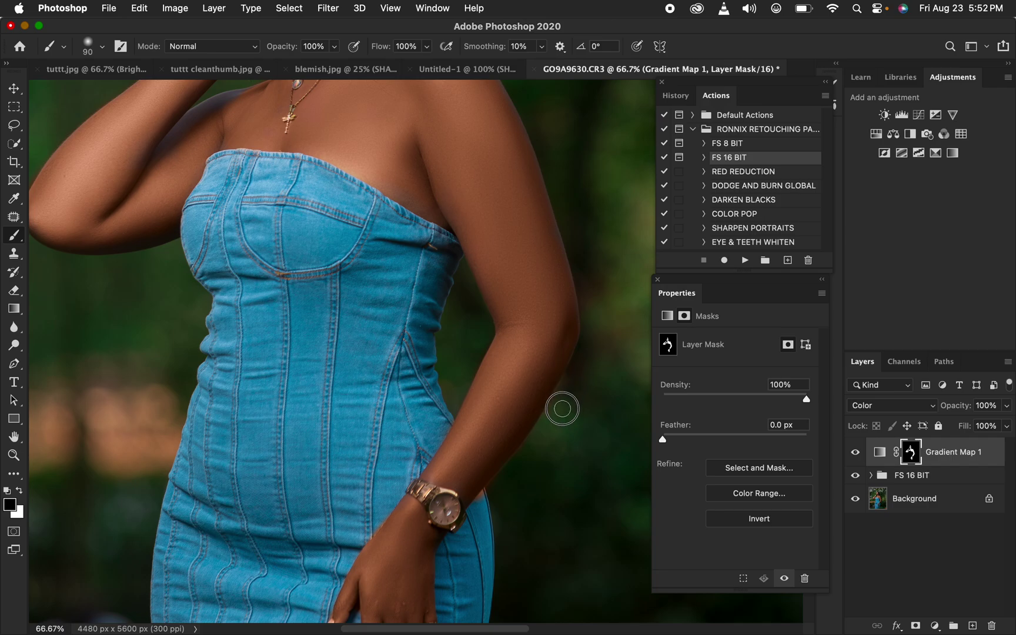
pyautogui.moveTo(509, 484)
pyautogui.mouseDown()
pyautogui.moveTo(481, 486)
pyautogui.moveTo(477, 516)
pyautogui.mouseUp()
pyautogui.press('x')
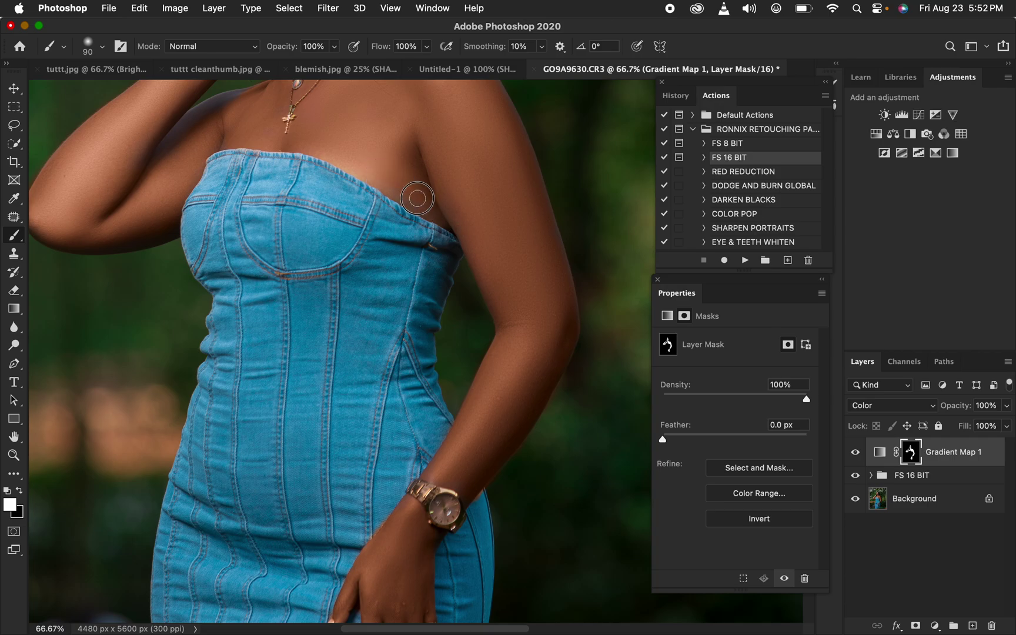
pyautogui.moveTo(420, 211); pyautogui.dragTo(365, 152)
# Feather the Gradient Map mask by 1.3 px, lower the layer's opacity to 75% and compare the skin before and after.
pyautogui.press('super+minus')
pyautogui.press('super+minus')
pyautogui.press('super+minus')
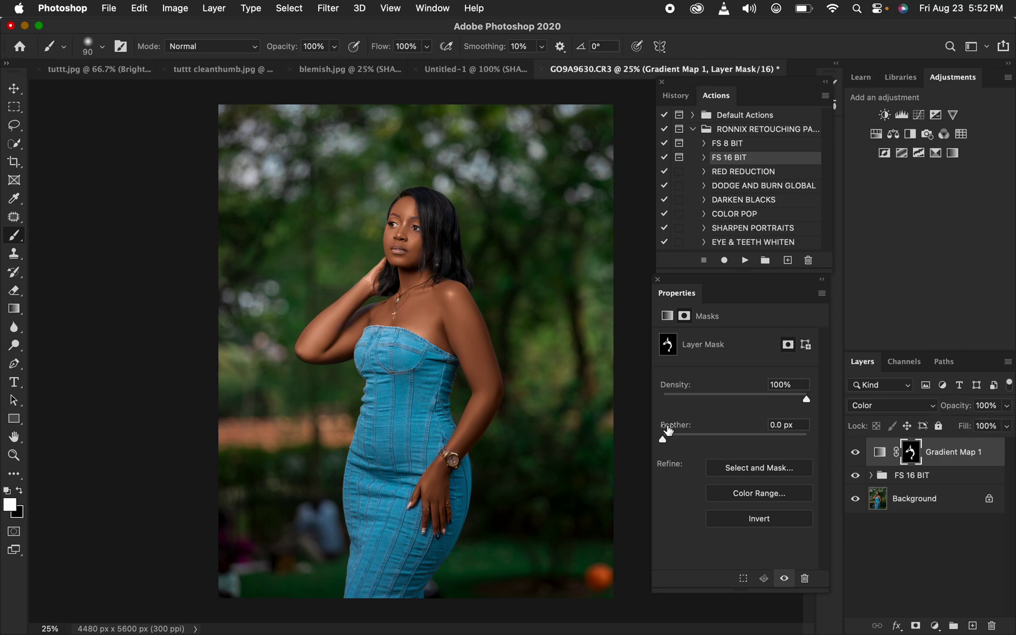
pyautogui.moveTo(665, 442); pyautogui.dragTo(676, 442)
pyautogui.moveTo(1007, 406); pyautogui.dragTo(992, 431)
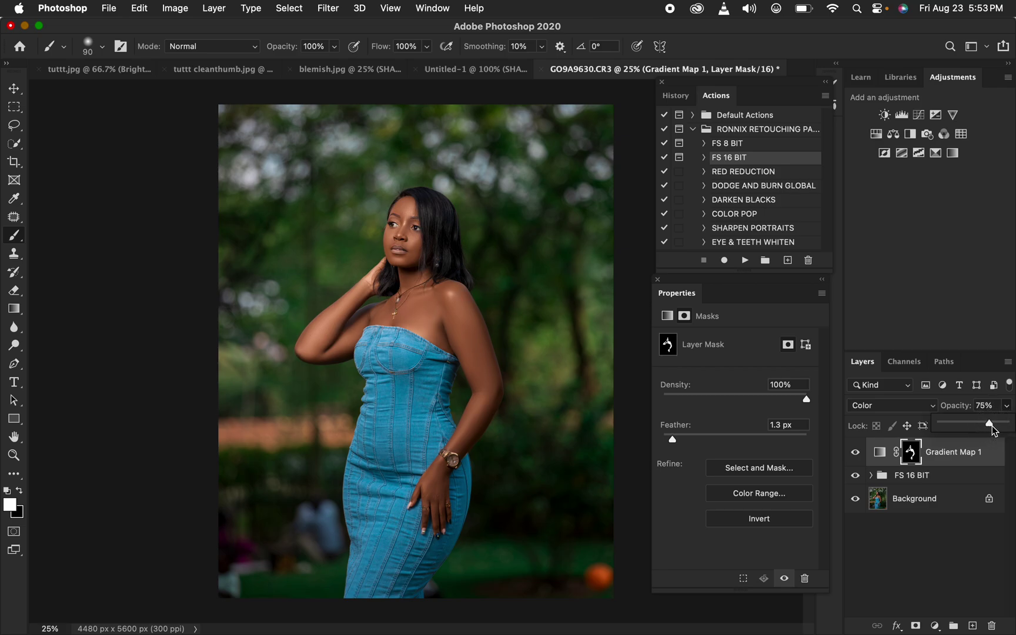
pyautogui.click(857, 461)
pyautogui.press('super+equal')
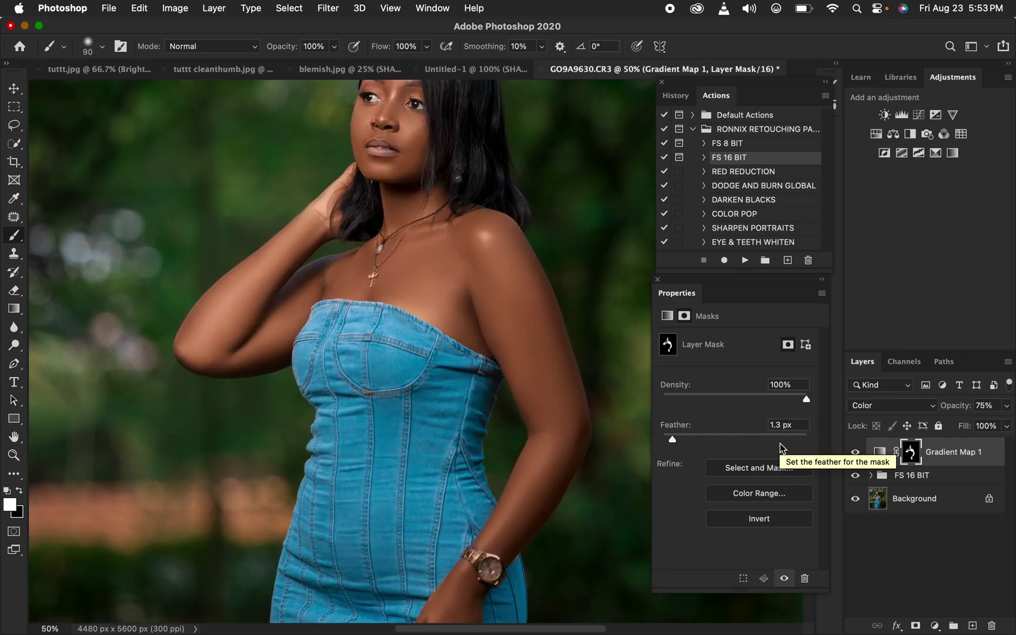
pyautogui.press('super+minus')
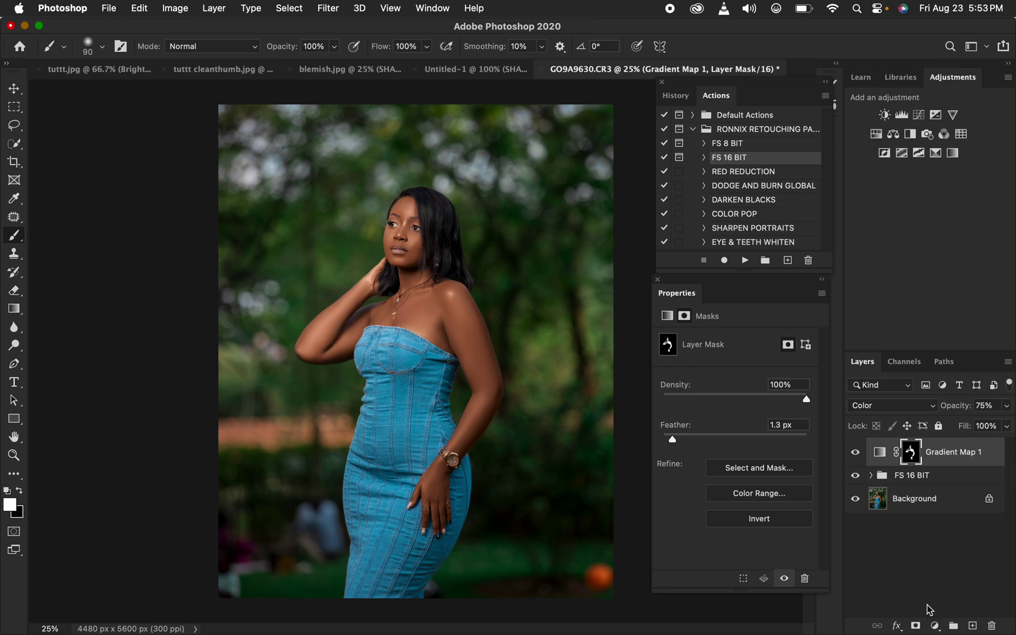
# Add a Hue/Saturation adjustment layer with Saturation at -75 and invert its mask to black.
pyautogui.click(933, 627)
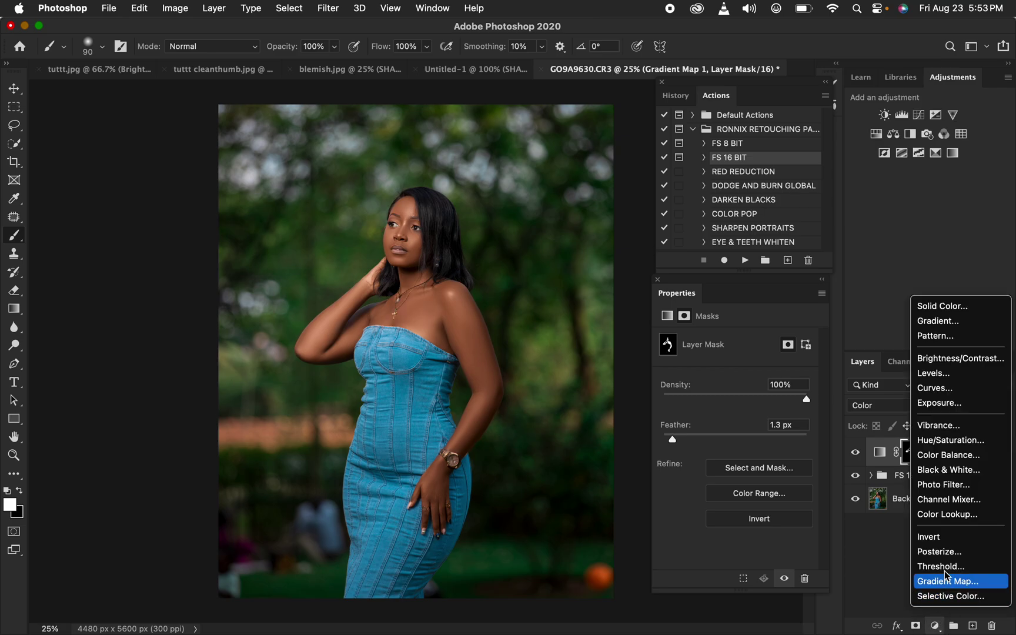
pyautogui.click(953, 441)
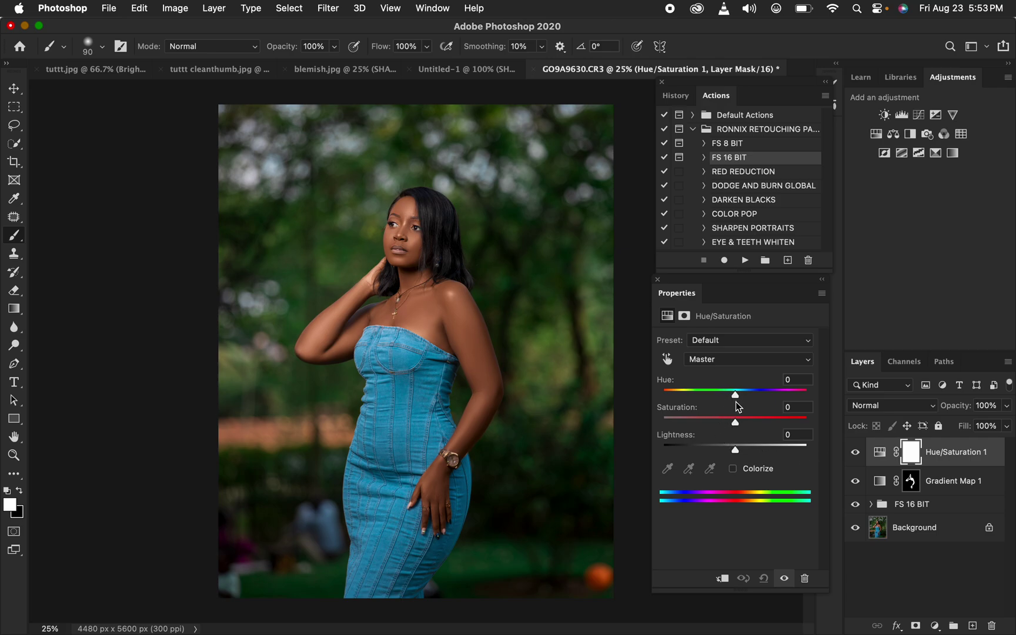
pyautogui.moveTo(728, 421); pyautogui.dragTo(681, 425)
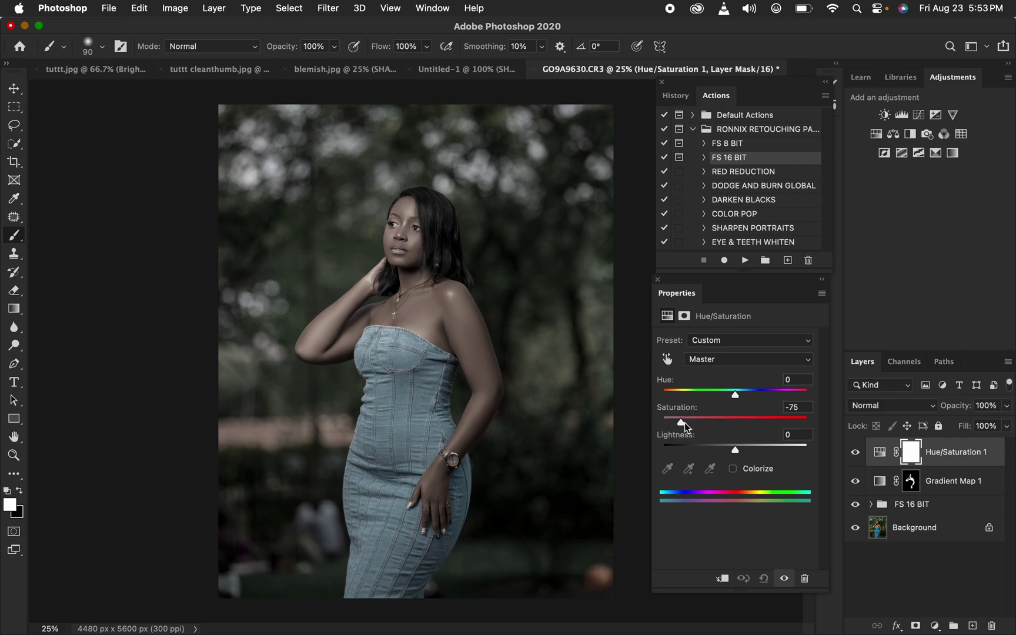
pyautogui.press('super+i')
# Paint white on the Hue/Saturation mask over the whites of both eyes with a 20 px brush.
pyautogui.press('super+plus')
pyautogui.press('super+plus')
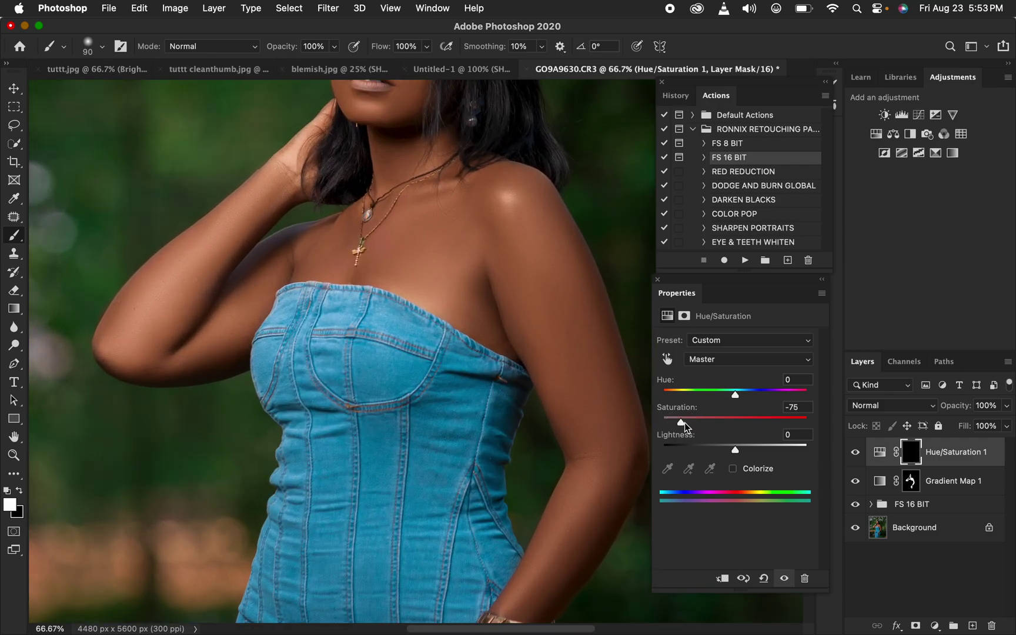
pyautogui.scroll(10, 497, 200)
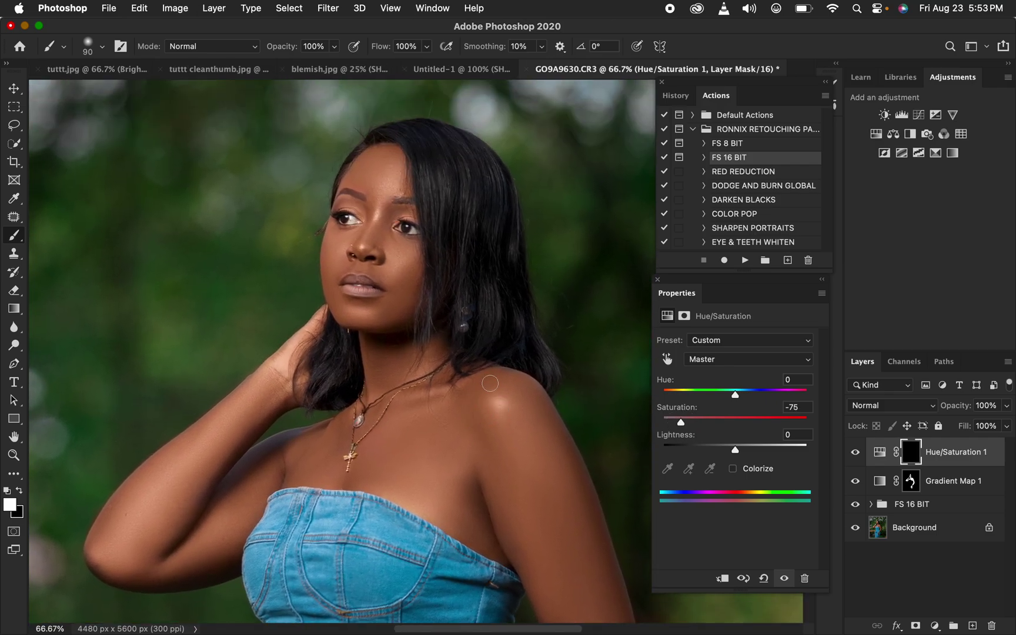
pyautogui.press('super+plus')
pyautogui.press('super+plus')
pyautogui.moveTo(441, 203); pyautogui.dragTo(449, 374)
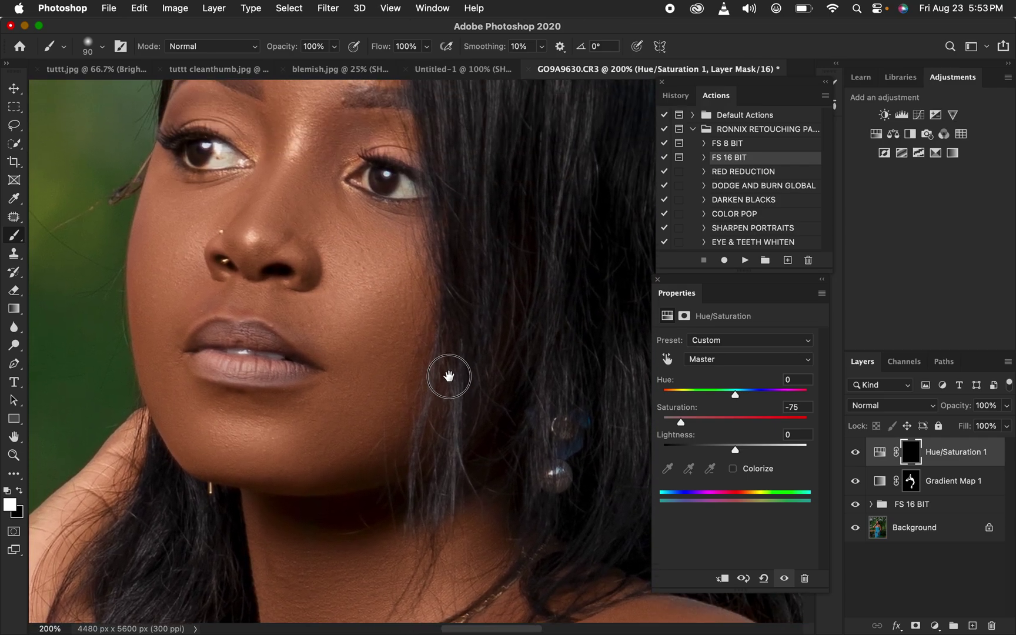
pyautogui.press('[')
pyautogui.press('[')
pyautogui.press('[')
pyautogui.press('[')
pyautogui.press('[')
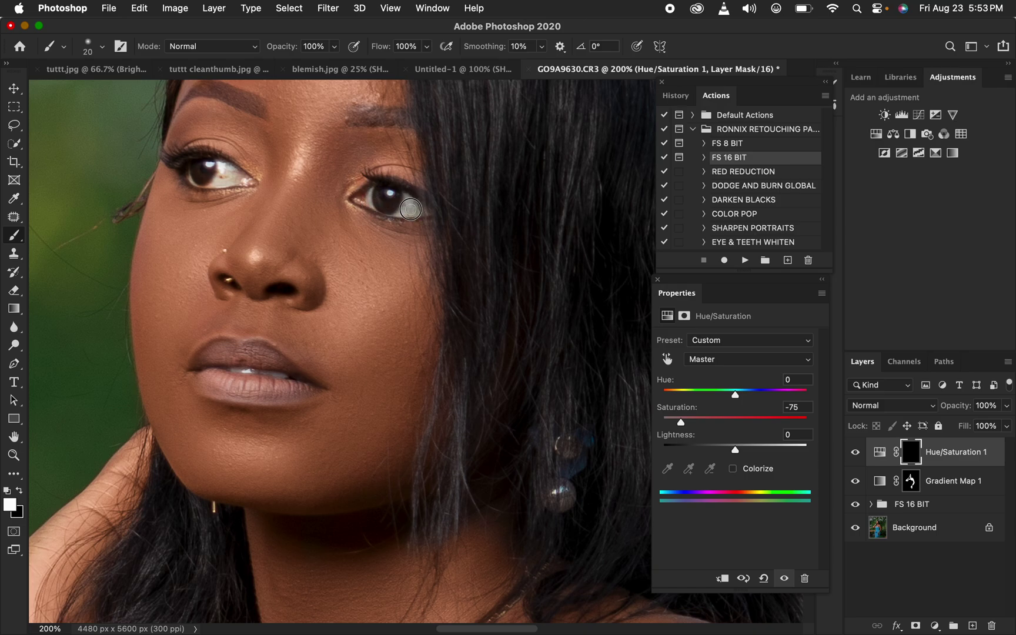
pyautogui.press('[')
pyautogui.press('[')
pyautogui.press('[')
pyautogui.moveTo(215, 180)
pyautogui.mouseDown()
pyautogui.moveTo(221, 173)
pyautogui.moveTo(200, 176)
pyautogui.moveTo(233, 177)
pyautogui.moveTo(220, 165)
pyautogui.mouseUp()
# Add a Selective Color adjustment layer and set its Blacks to Yellow -2% and Black +5%.
pyautogui.press('super+minus')
pyautogui.press('super+minus')
pyautogui.press('super+minus')
pyautogui.press('super+minus')
pyautogui.press('super+minus')
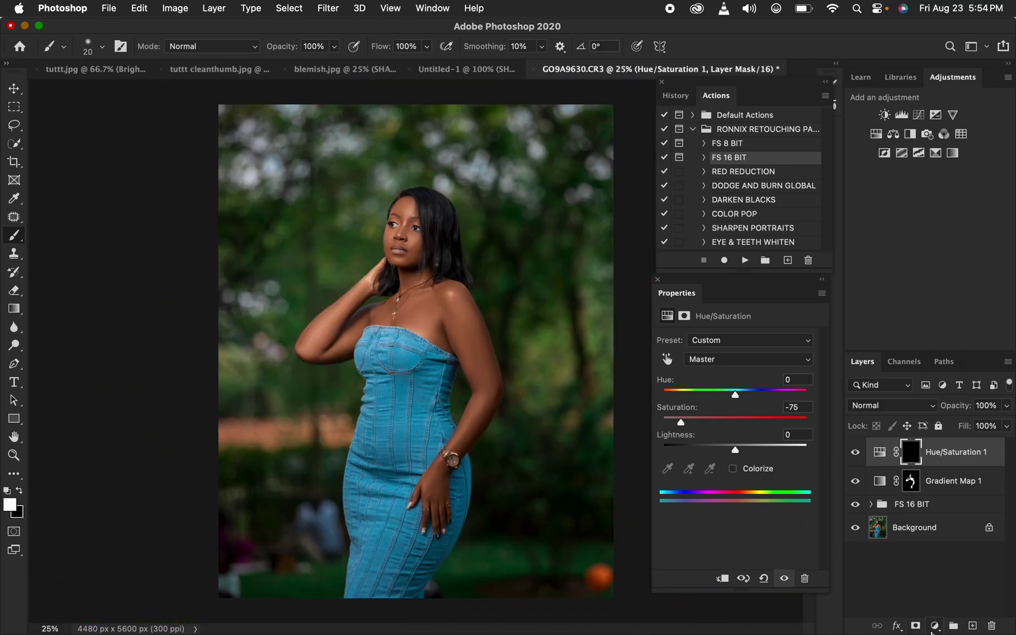
pyautogui.click(935, 626)
pyautogui.click(947, 596)
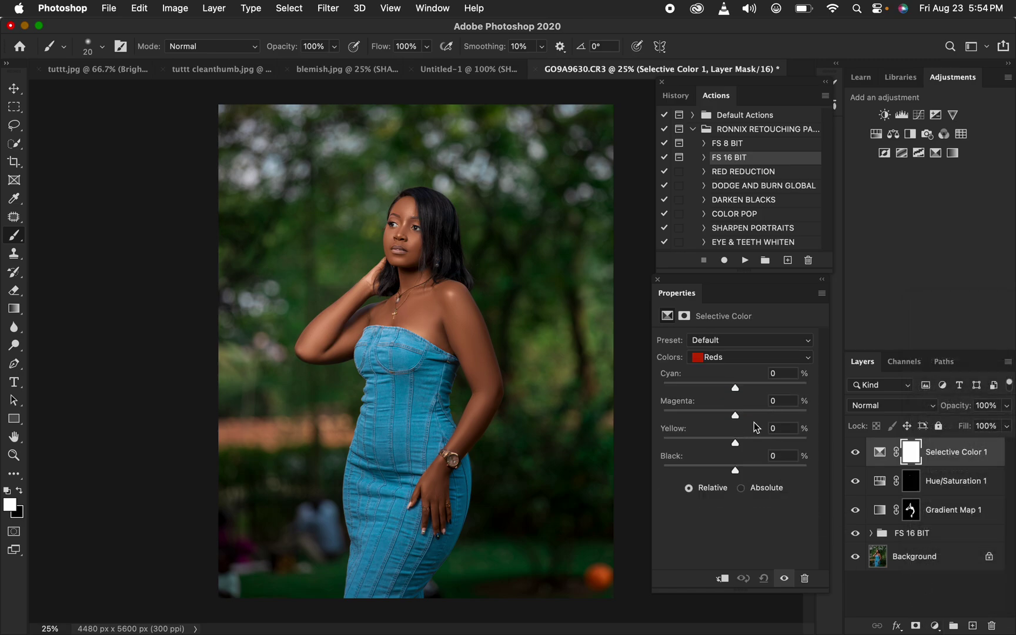
pyautogui.click(739, 359)
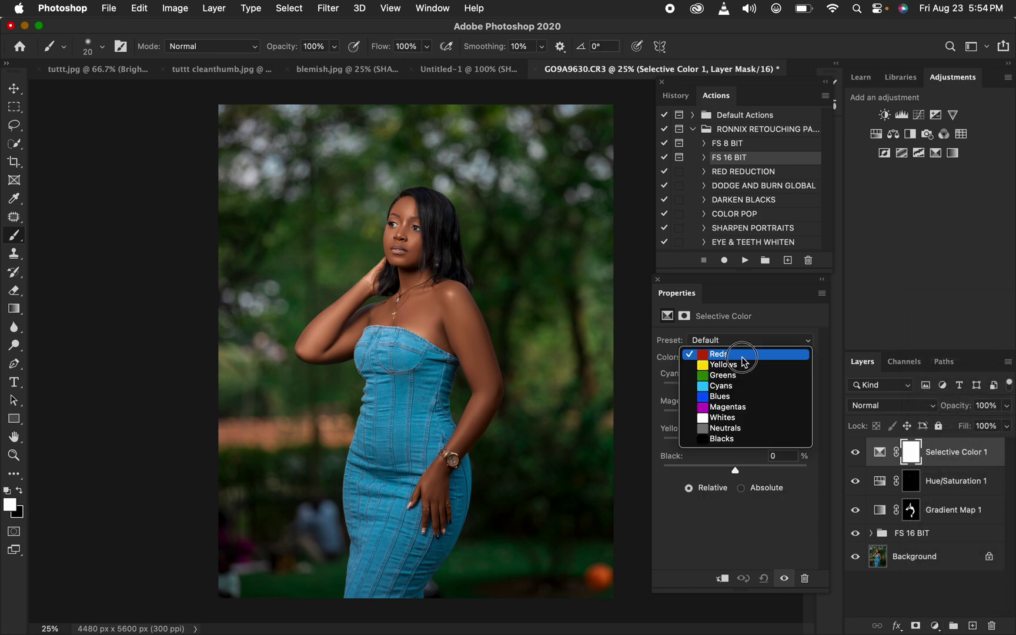
pyautogui.click(739, 439)
pyautogui.moveTo(735, 470); pyautogui.dragTo(734, 445)
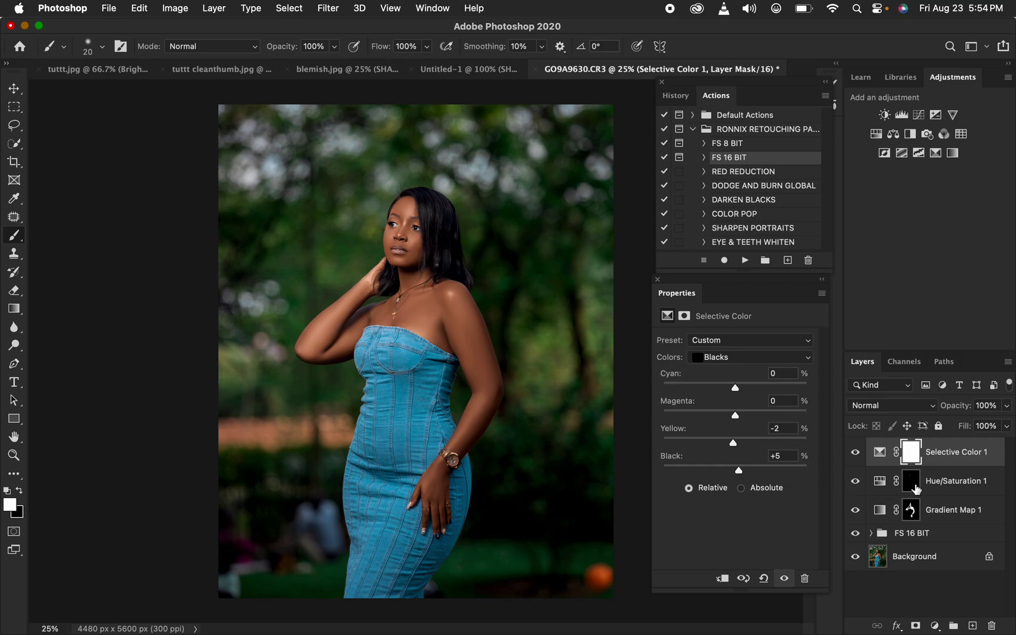
# Set the Yellow of the Selective Color layer's Cyans to -9% and compare the portrait with the original Background.
pyautogui.click(739, 360)
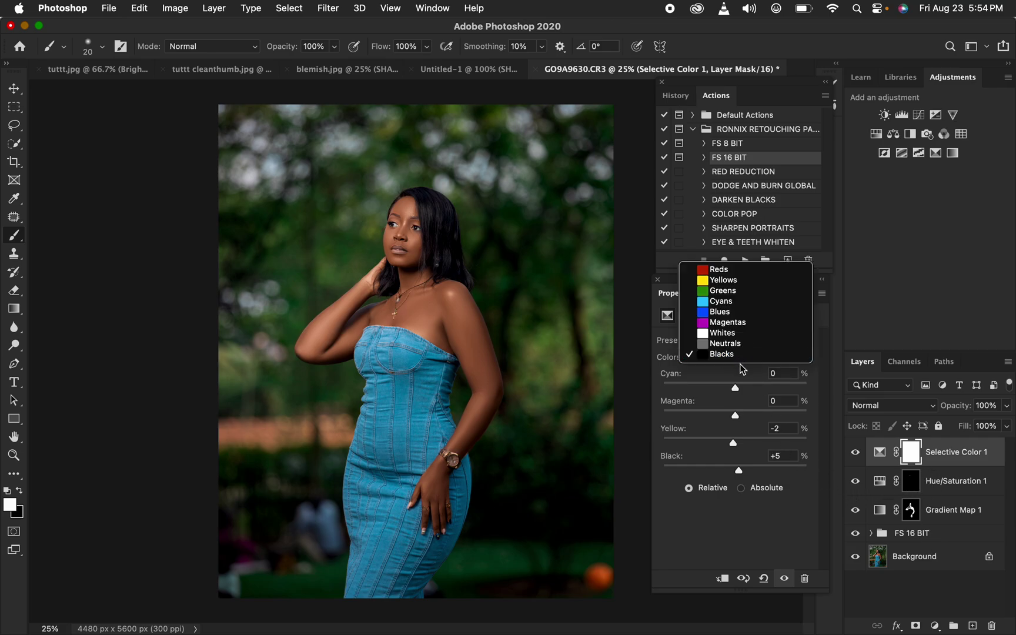
pyautogui.click(734, 301)
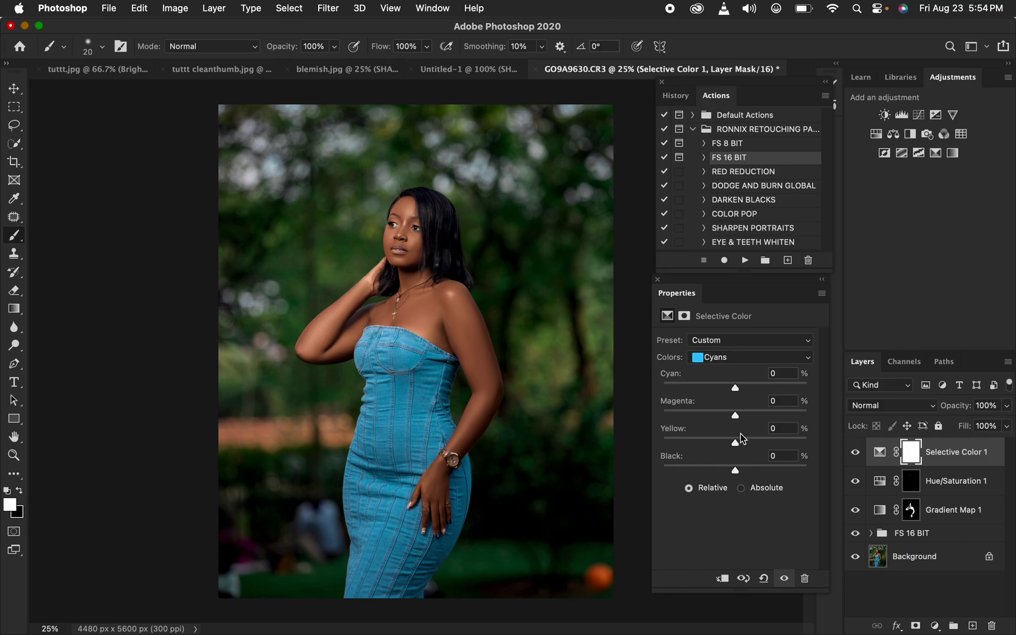
pyautogui.moveTo(739, 444)
pyautogui.mouseDown()
pyautogui.moveTo(762, 445)
pyautogui.moveTo(674, 439)
pyautogui.moveTo(759, 441)
pyautogui.moveTo(689, 441)
pyautogui.moveTo(753, 442)
pyautogui.moveTo(730, 447)
pyautogui.mouseUp()
pyautogui.keyDown('alt'); pyautogui.click(855, 558); pyautogui.keyUp('alt')
pyautogui.keyDown('alt'); pyautogui.click(855, 560); pyautogui.keyUp('alt')
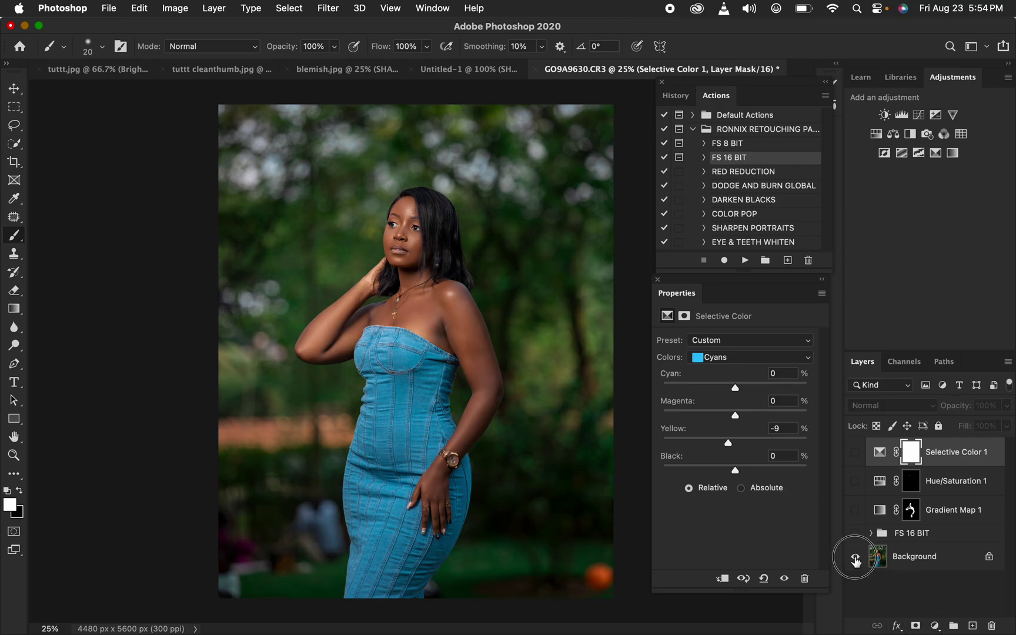
pyautogui.keyDown('alt'); pyautogui.click(855, 559); pyautogui.keyUp('alt')
pyautogui.keyDown('alt'); pyautogui.click(855, 559); pyautogui.keyUp('alt')
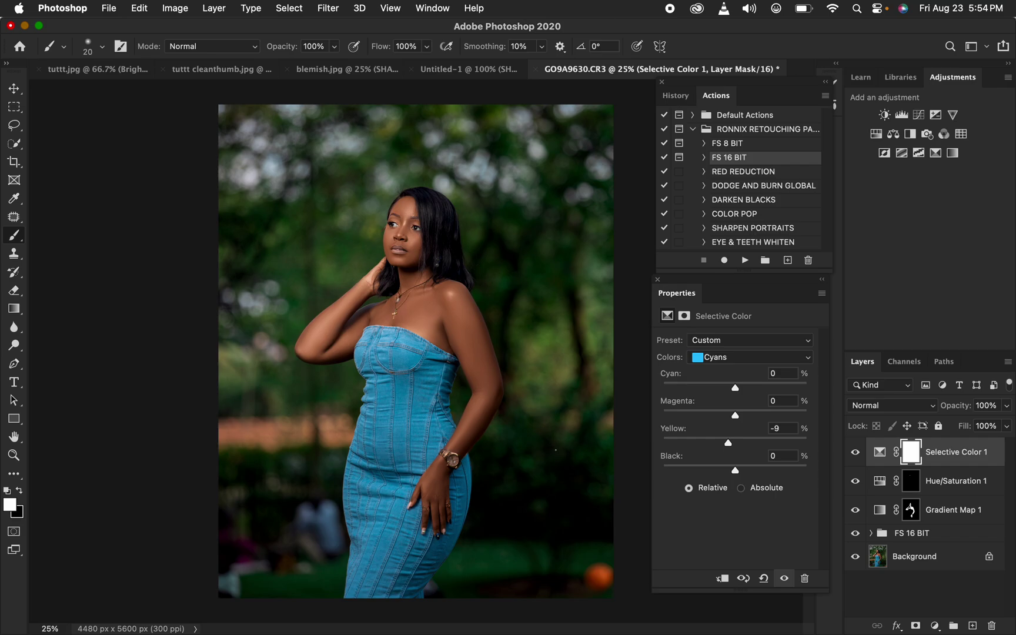
# Set up a JPG export of the portrait with the color profile embedded and Bicubic Sharper resampling.
pyautogui.click(111, 7)
pyautogui.moveTo(159, 210)
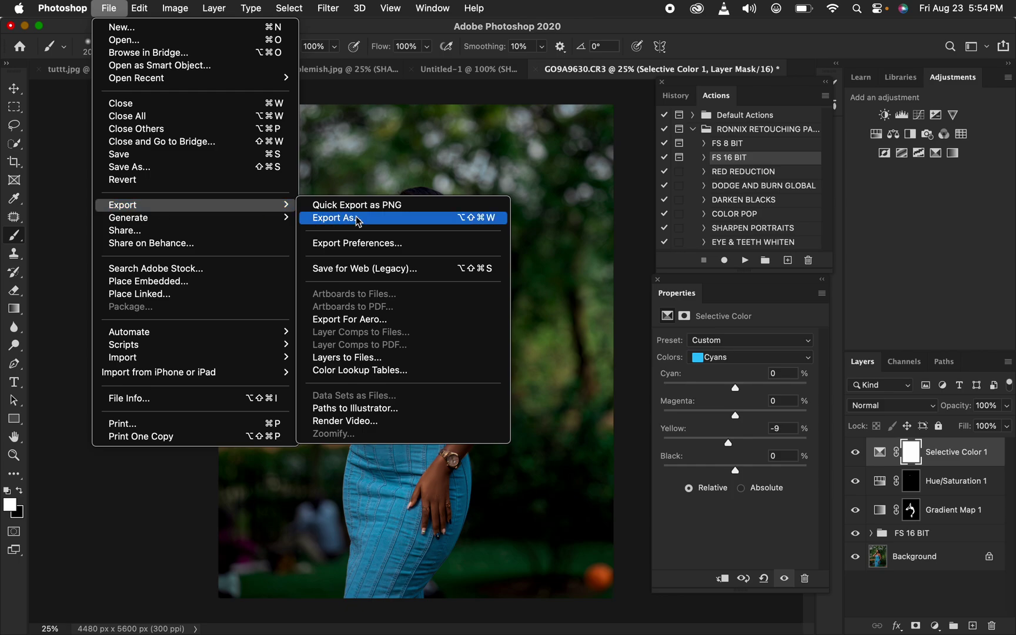
pyautogui.click(388, 223)
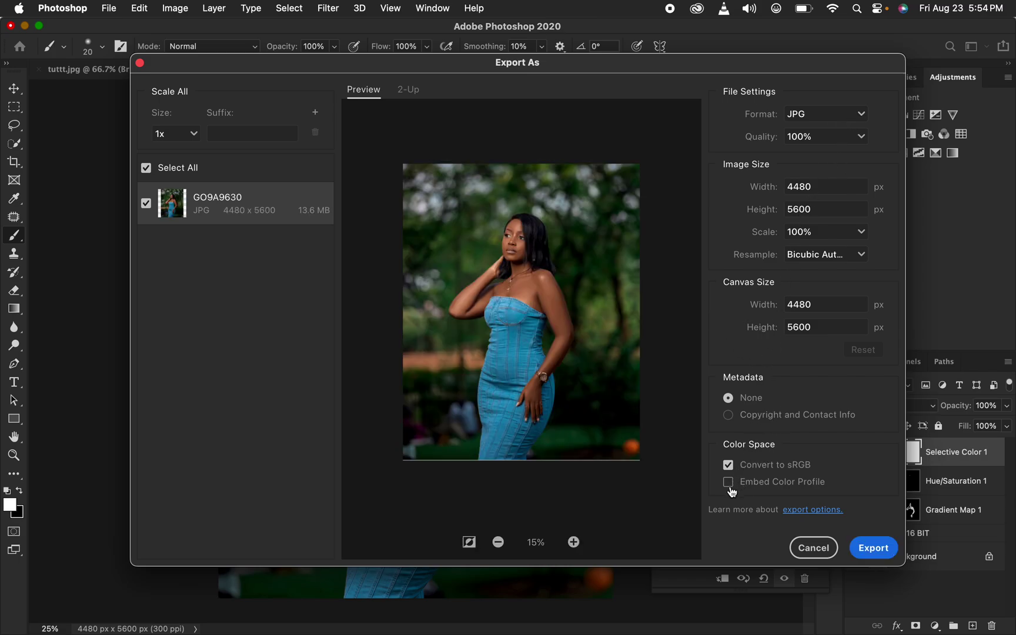
pyautogui.click(728, 482)
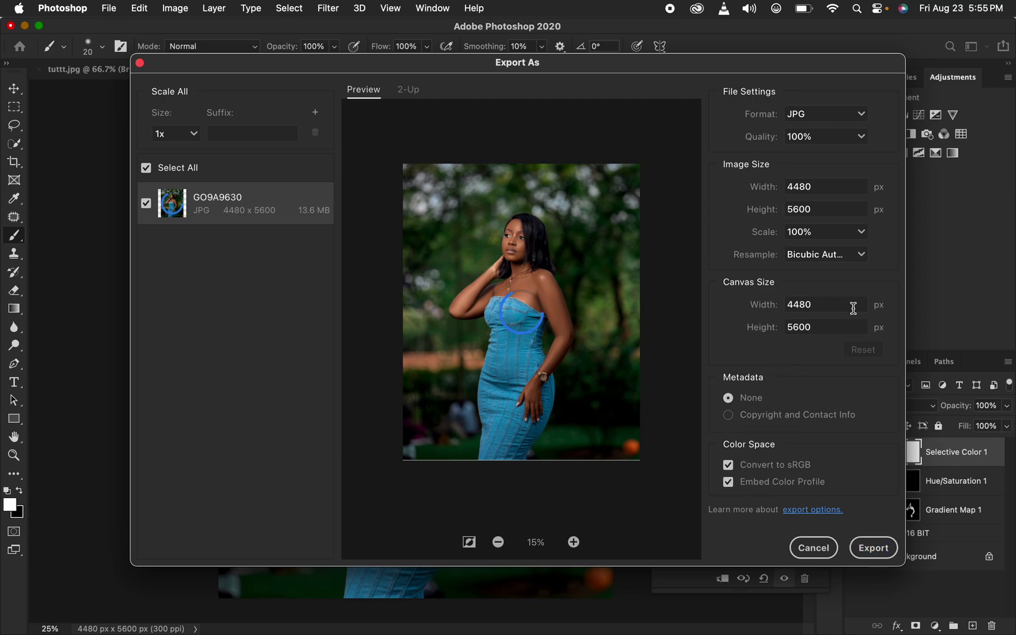
pyautogui.click(856, 256)
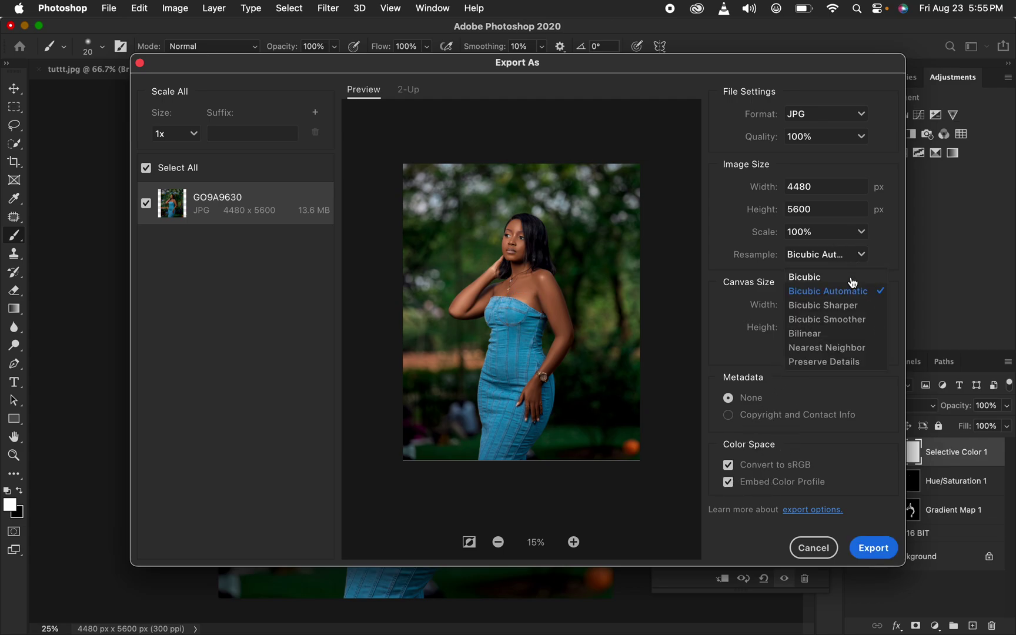
pyautogui.click(847, 306)
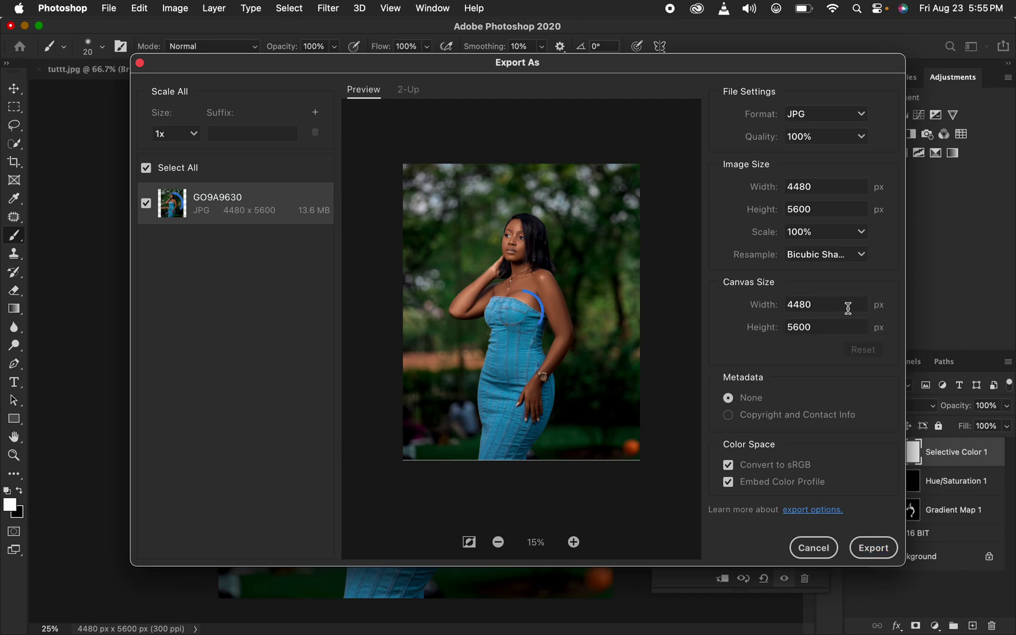
# Export the portrait to the Desktop as GO9A9630.jpg.
pyautogui.click(875, 549)
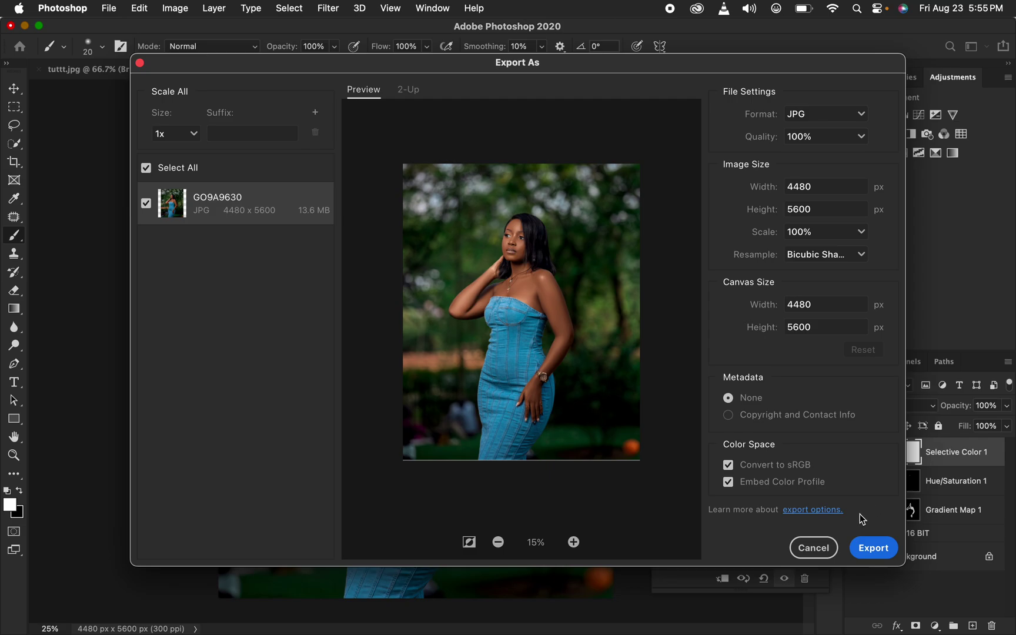
pyautogui.click(876, 550)
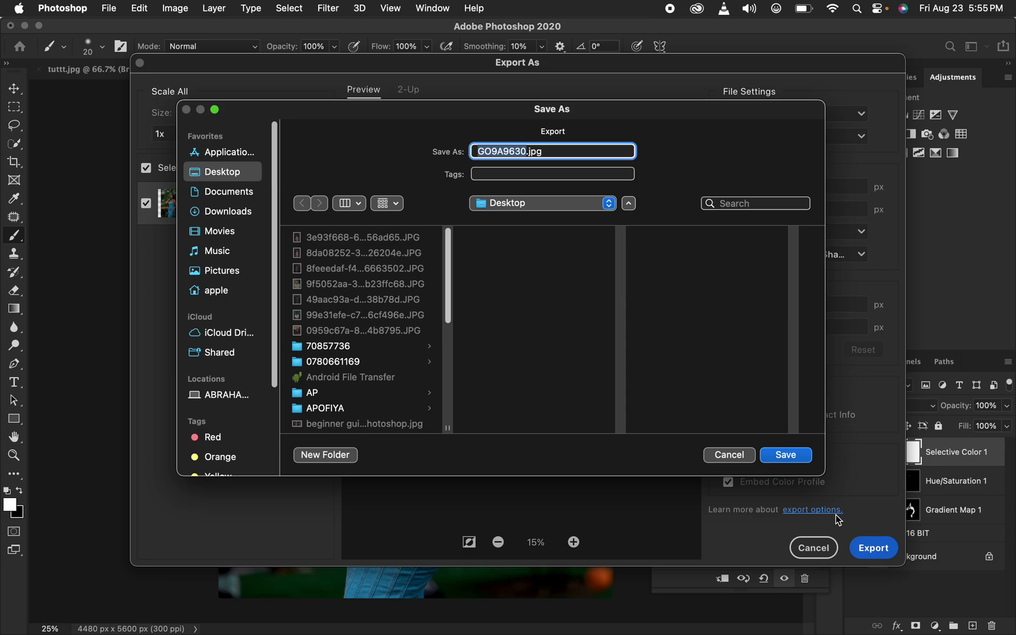
pyautogui.click(799, 455)
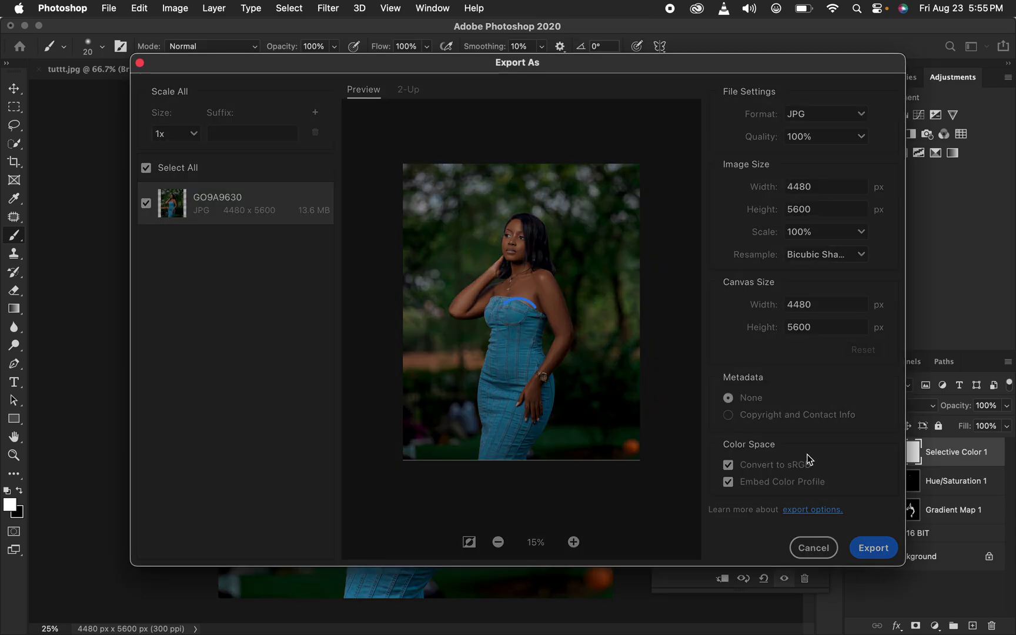